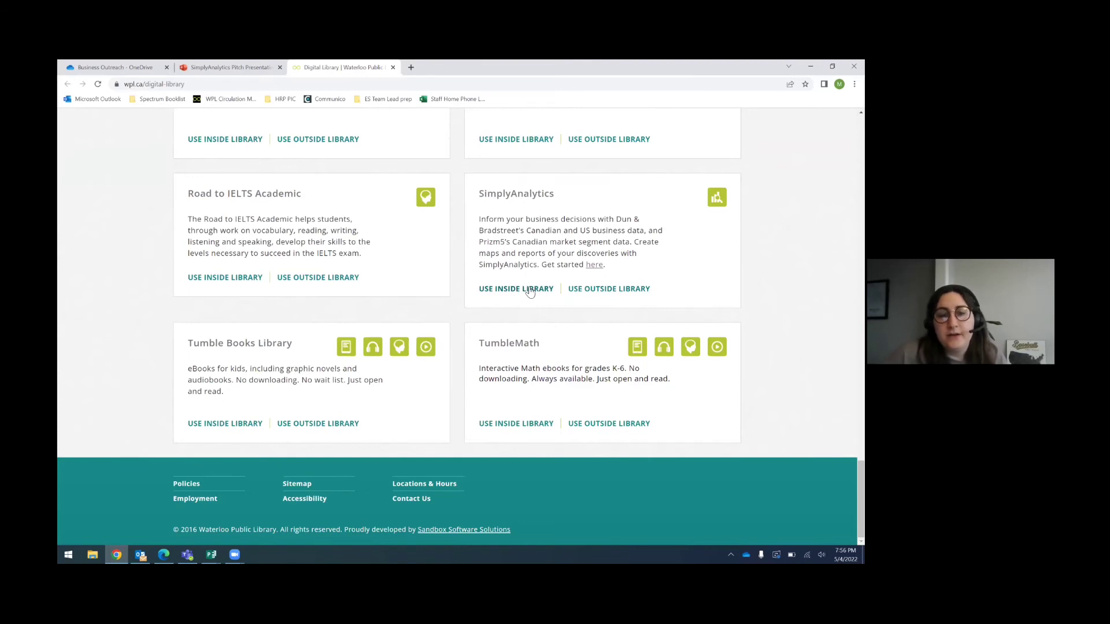
- Log in to SimplyAnalytics through the library link using the cardholder's name and card details
click(609, 292)
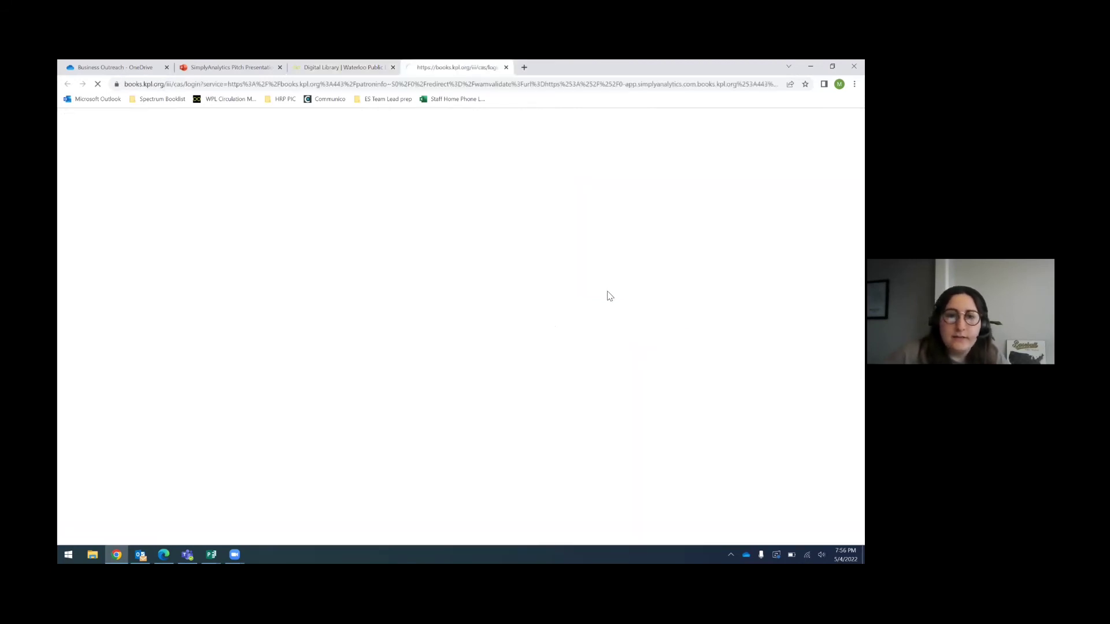
text(mad)
key(BackSpace)
key(BackSpace)
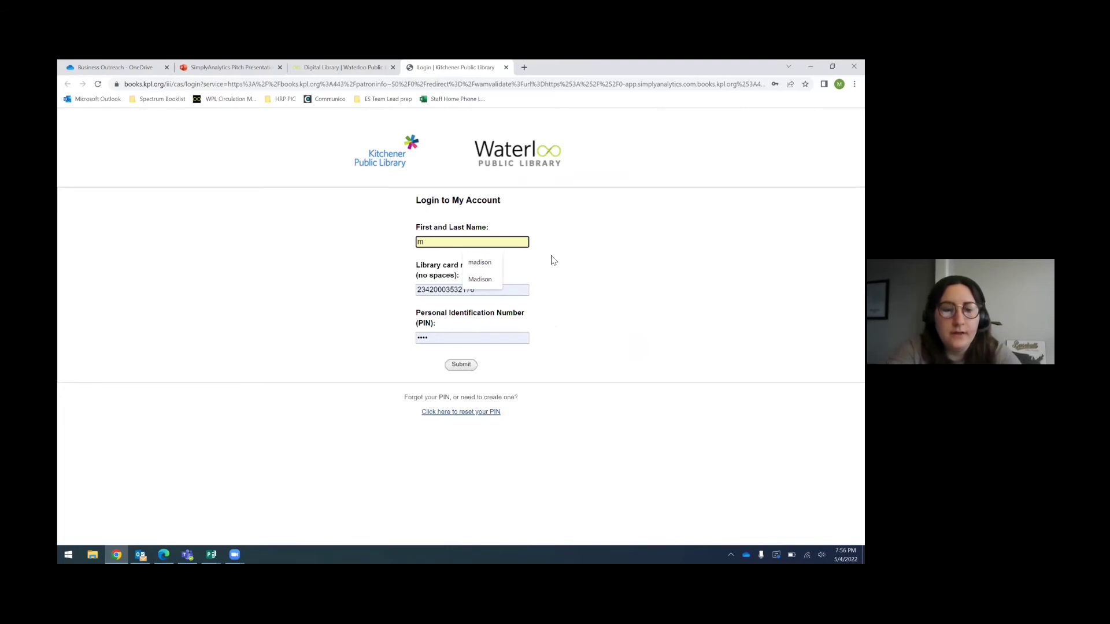
text(adison)
key(Return)
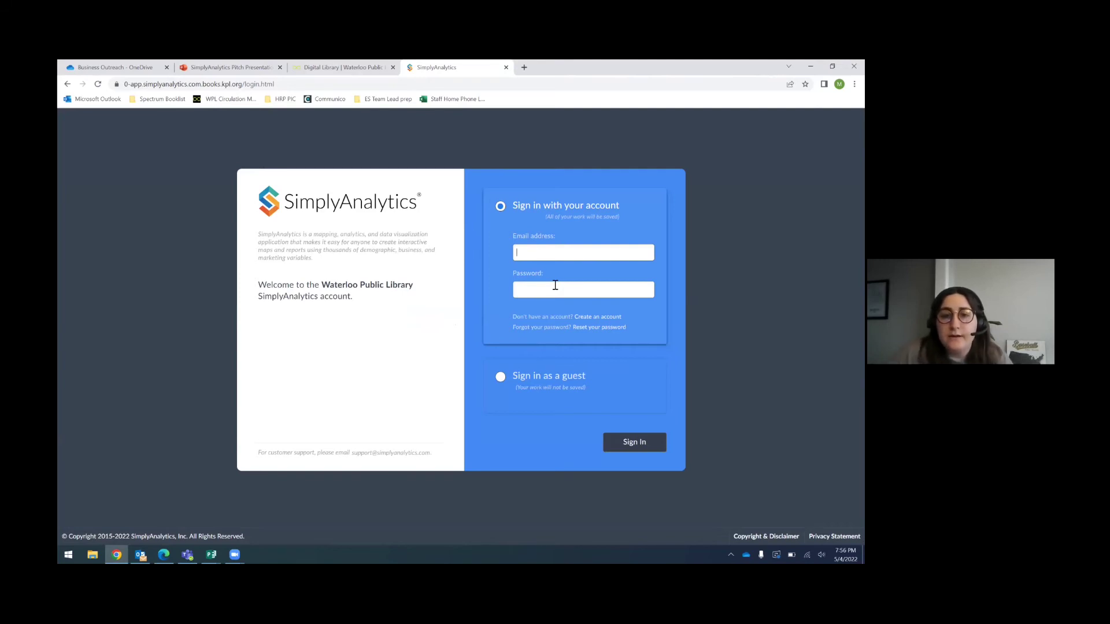
- Sign in to SimplyAnalytics as a guest instead of creating an account, and dismiss the welcome splash
click(596, 319)
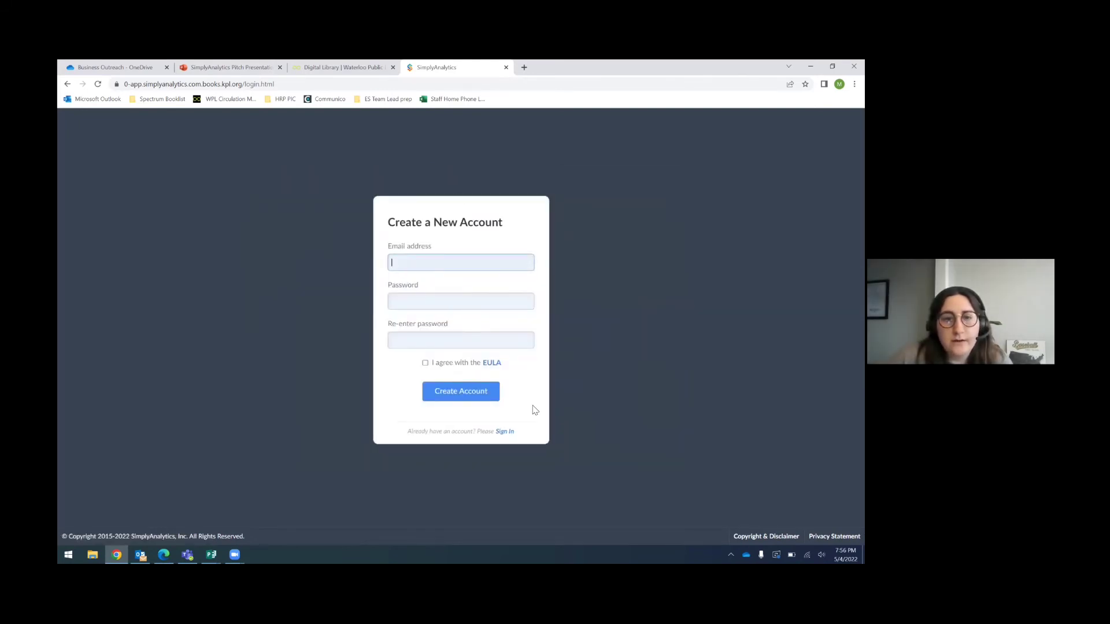
click(67, 85)
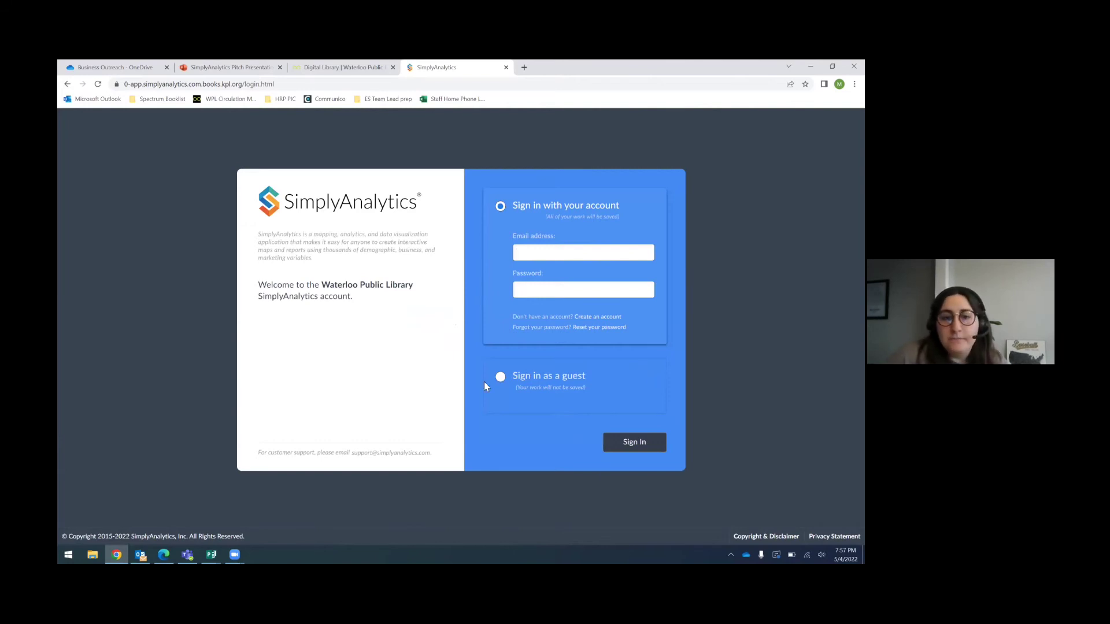
click(511, 392)
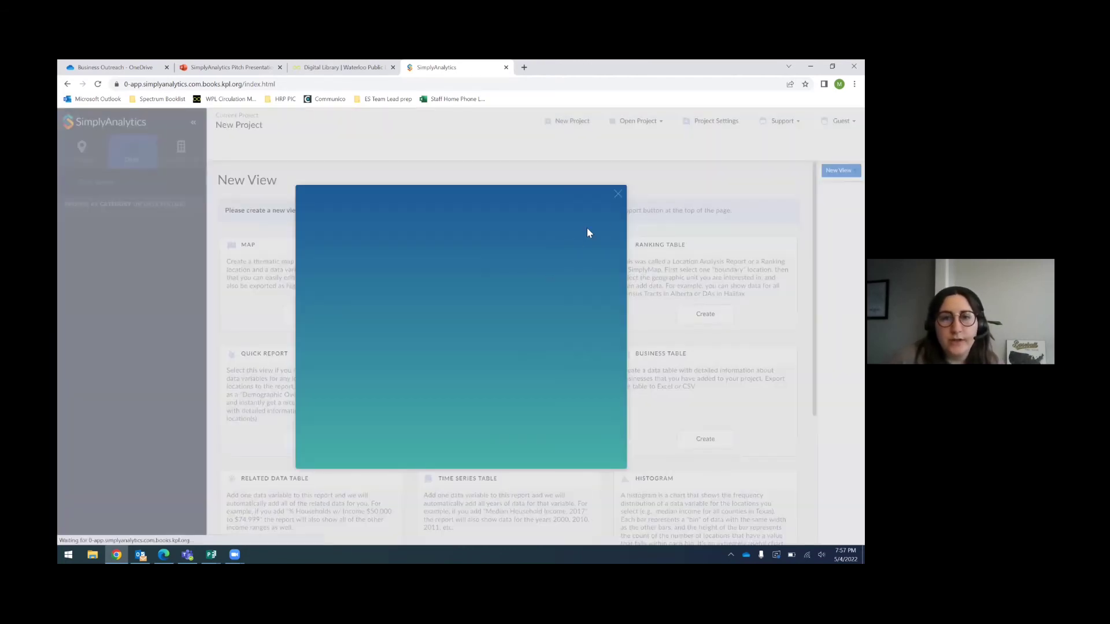
click(617, 194)
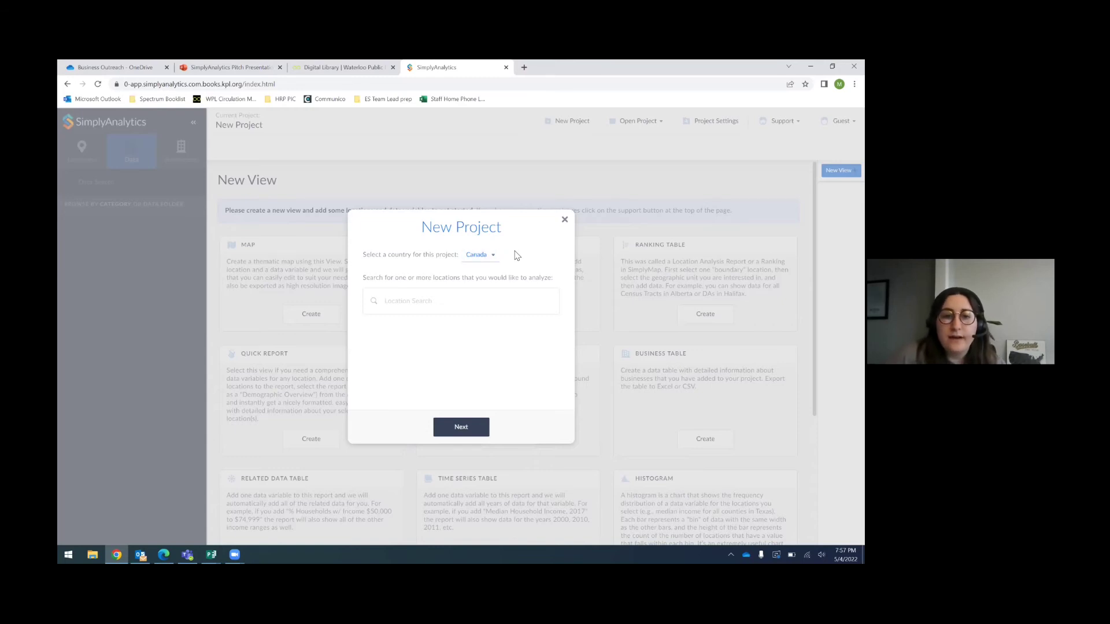
- Keep Canada as the project country and add Waterloo, ON (CSD) as a location
click(485, 255)
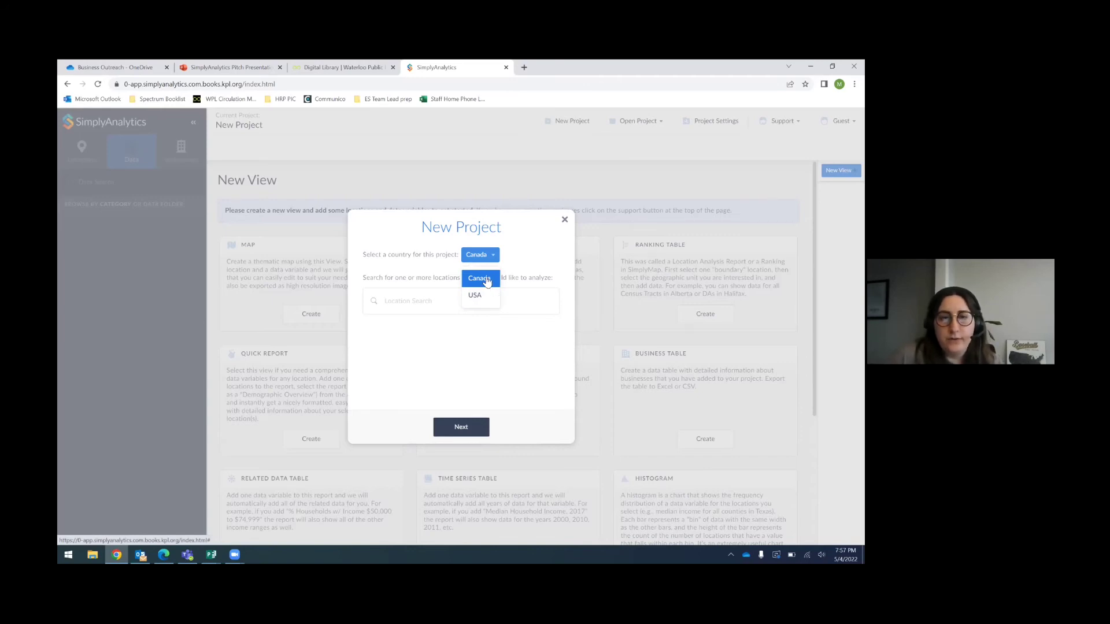
click(436, 303)
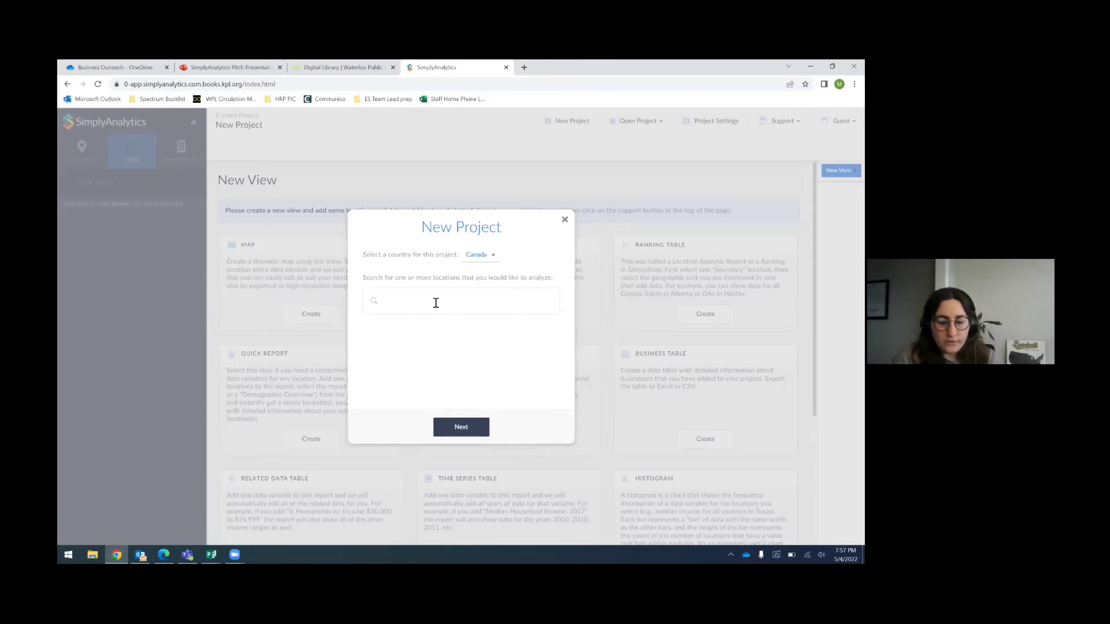
text(waterloo)
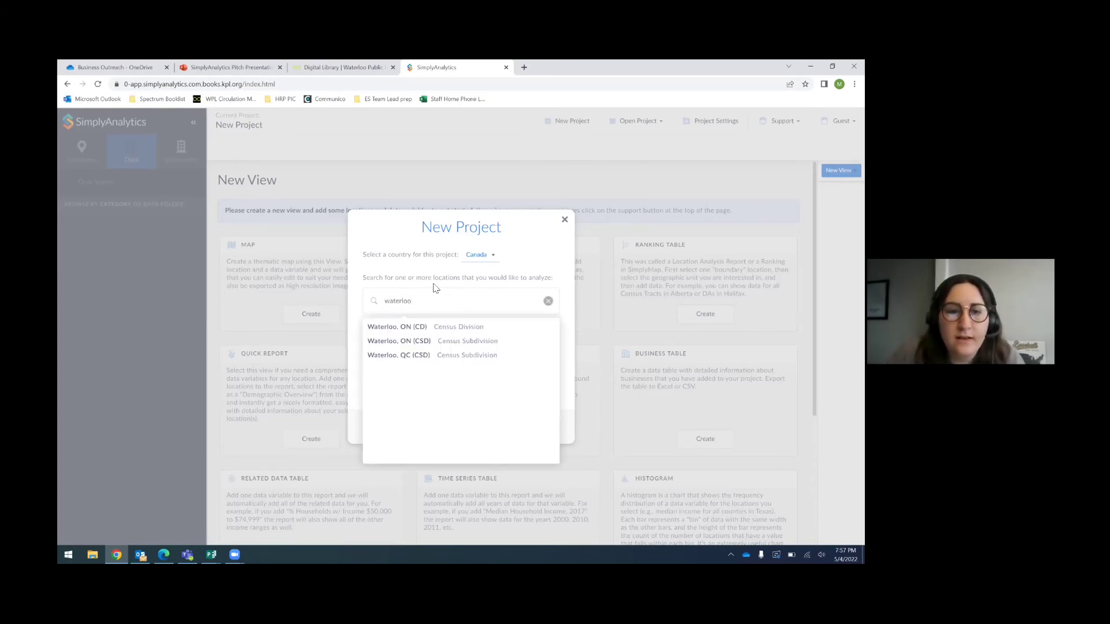
click(460, 341)
- Add Kitchener, ON (CSD) and Ontario as locations, then enter a street address in the search
click(443, 306)
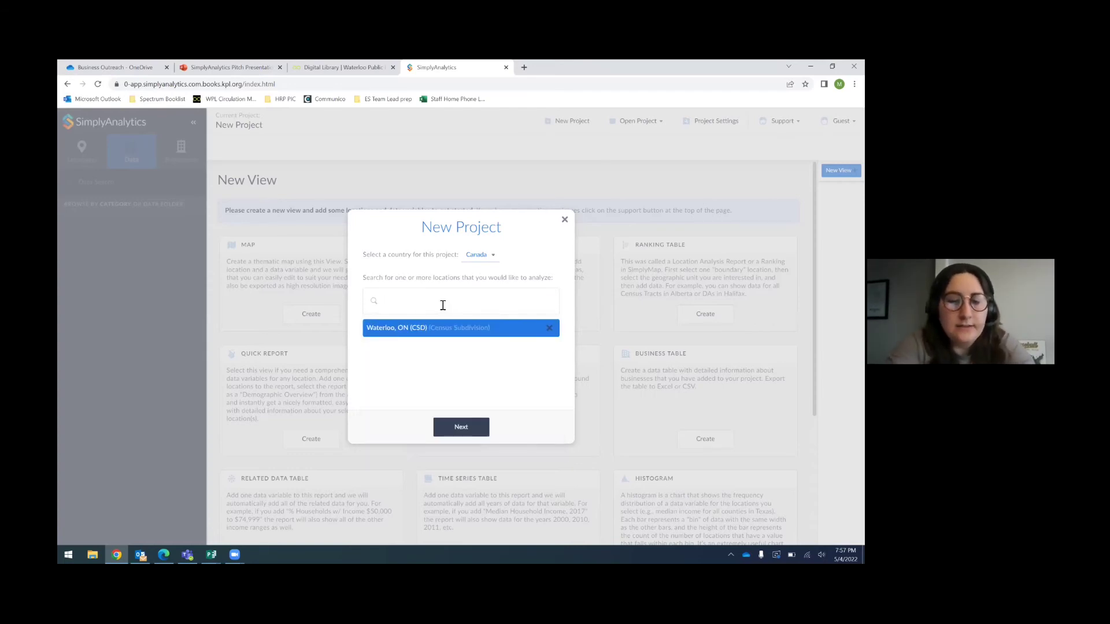
text(kitc)
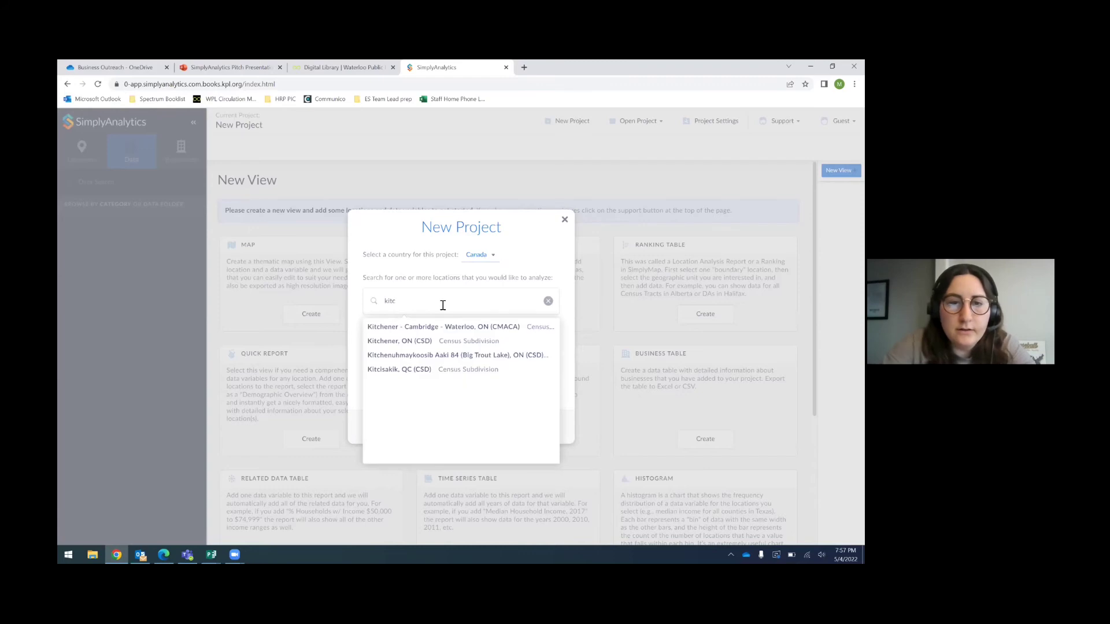
text(hen)
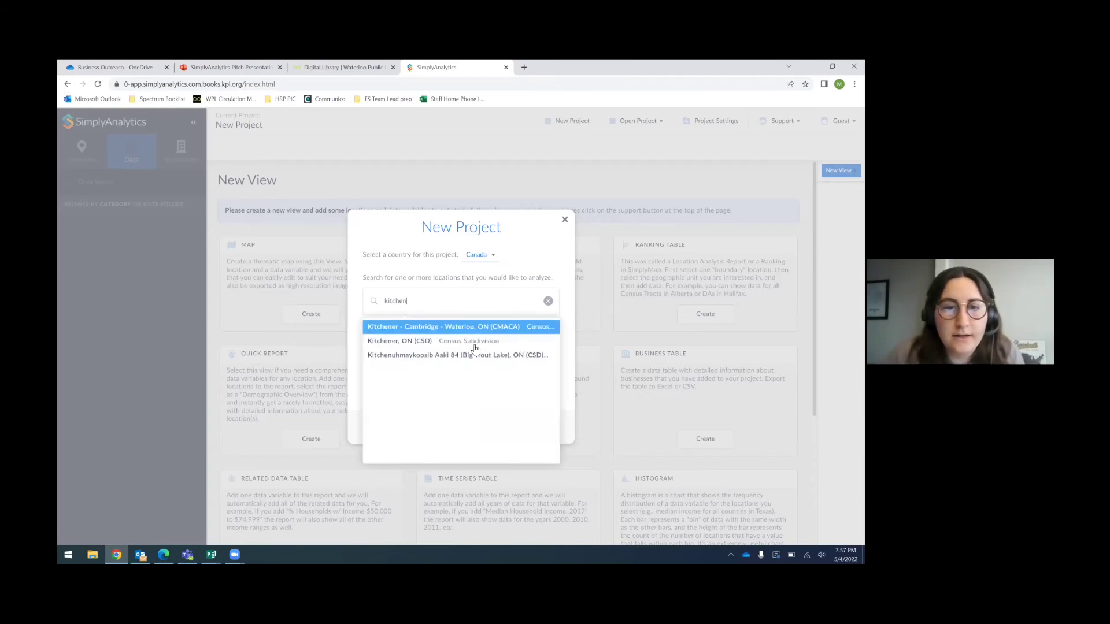
click(474, 342)
text(ontario)
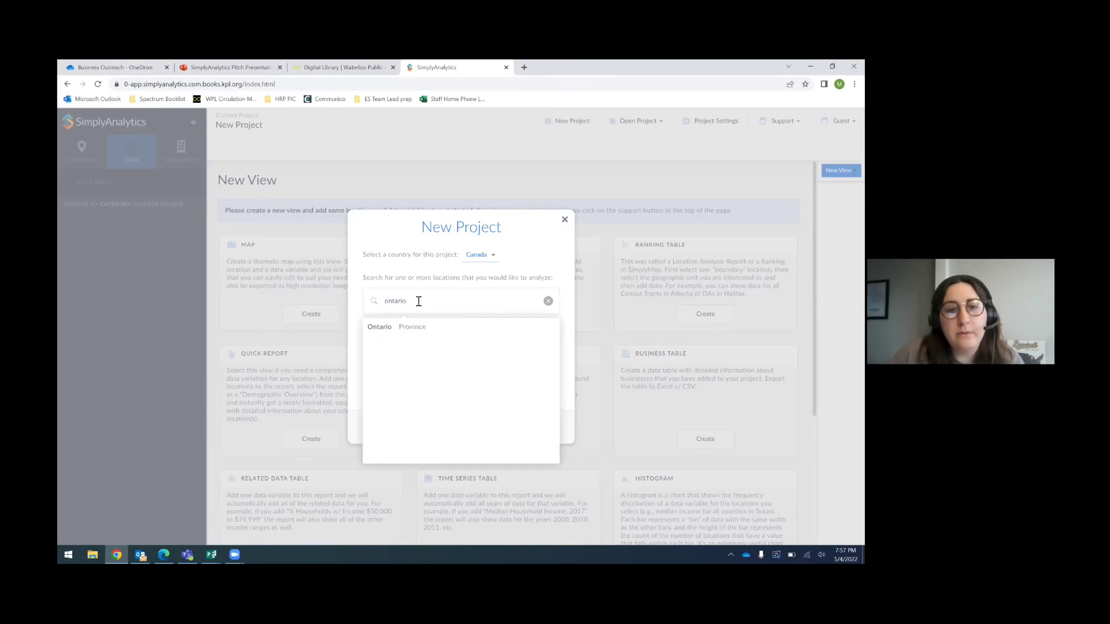
click(423, 327)
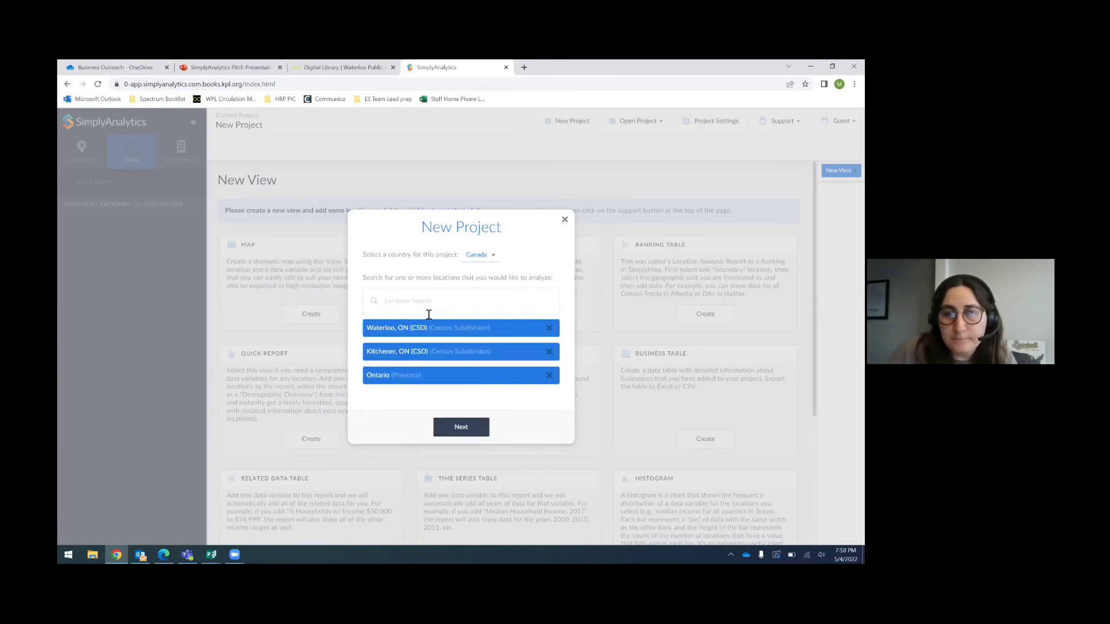
click(423, 304)
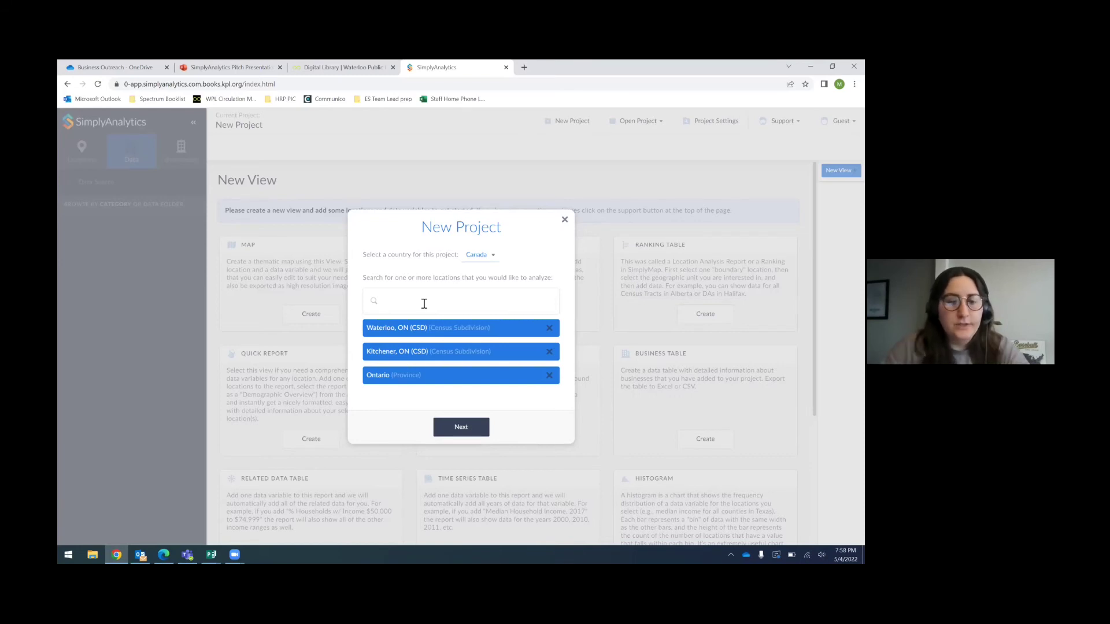
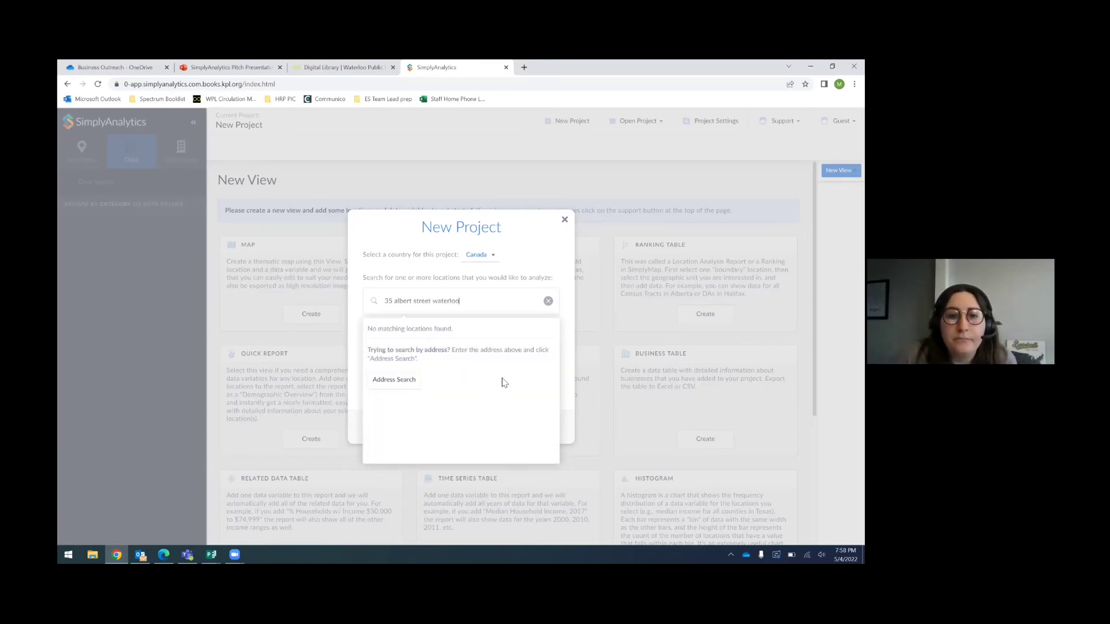
- Run an address search, add dissemination area DA0121, Waterloo, ON, and continue to seed variables
click(394, 379)
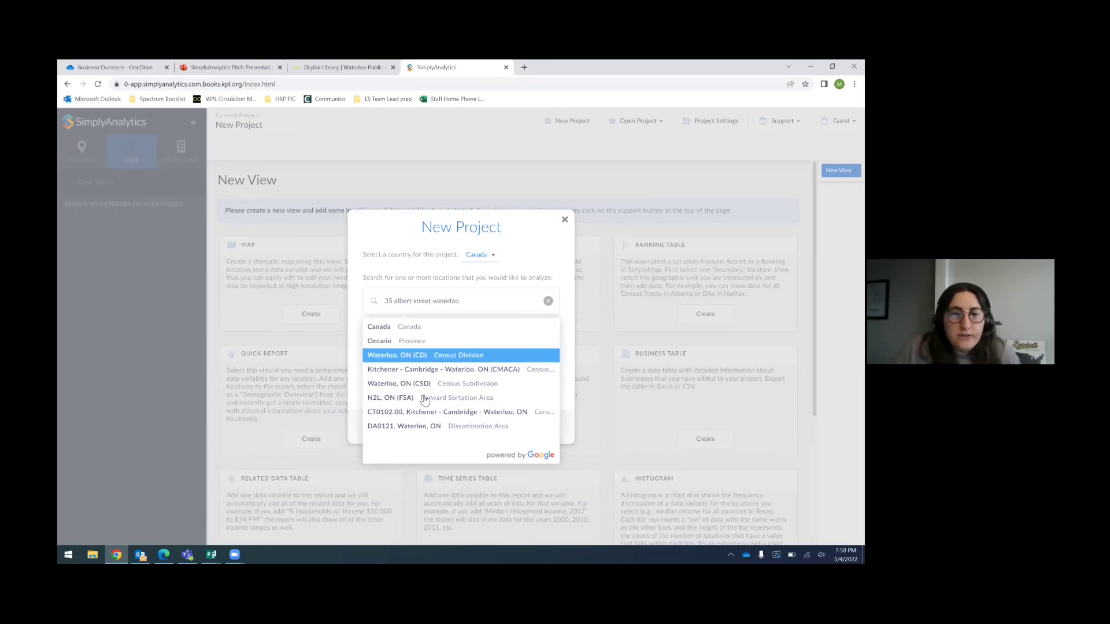
click(474, 428)
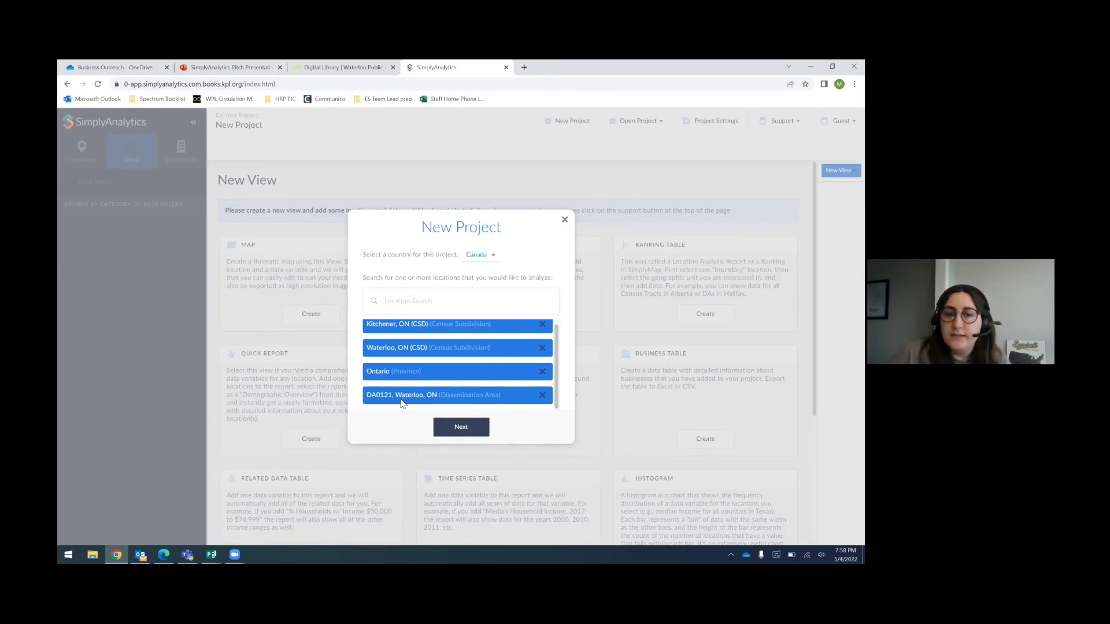
click(456, 427)
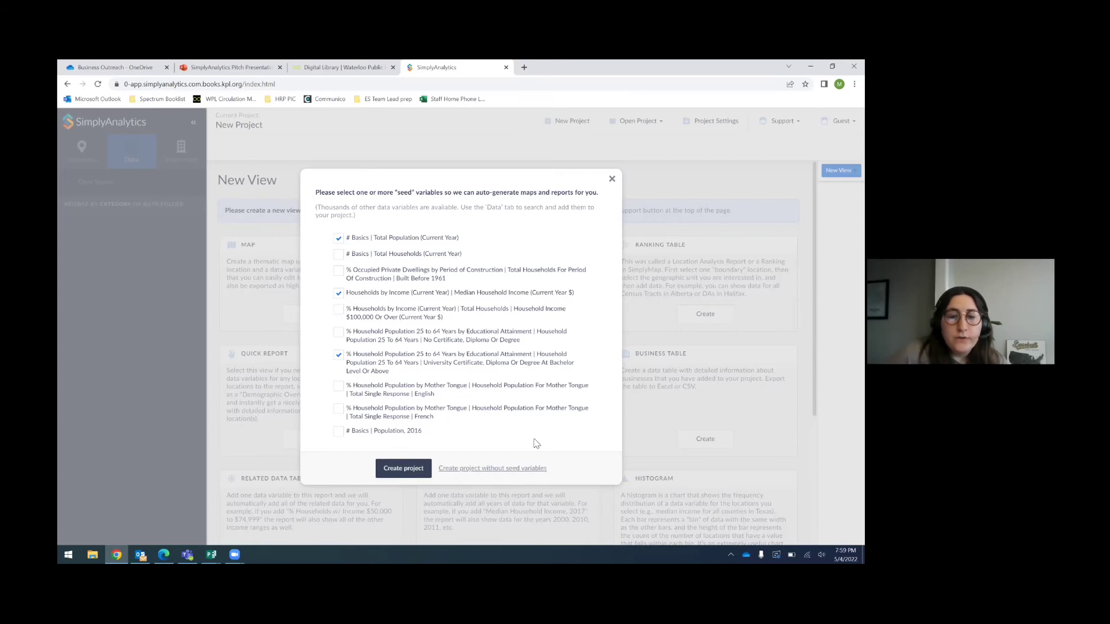
- Create the project with the checked seed variables, mapping Total Population, 2021 by census tracts
click(403, 469)
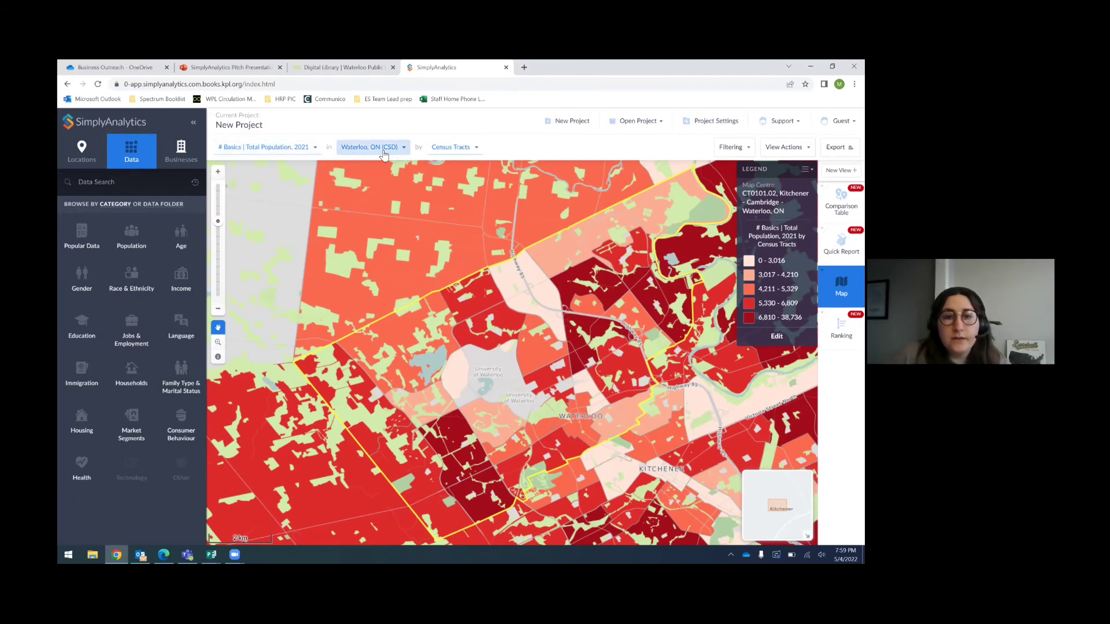
click(473, 151)
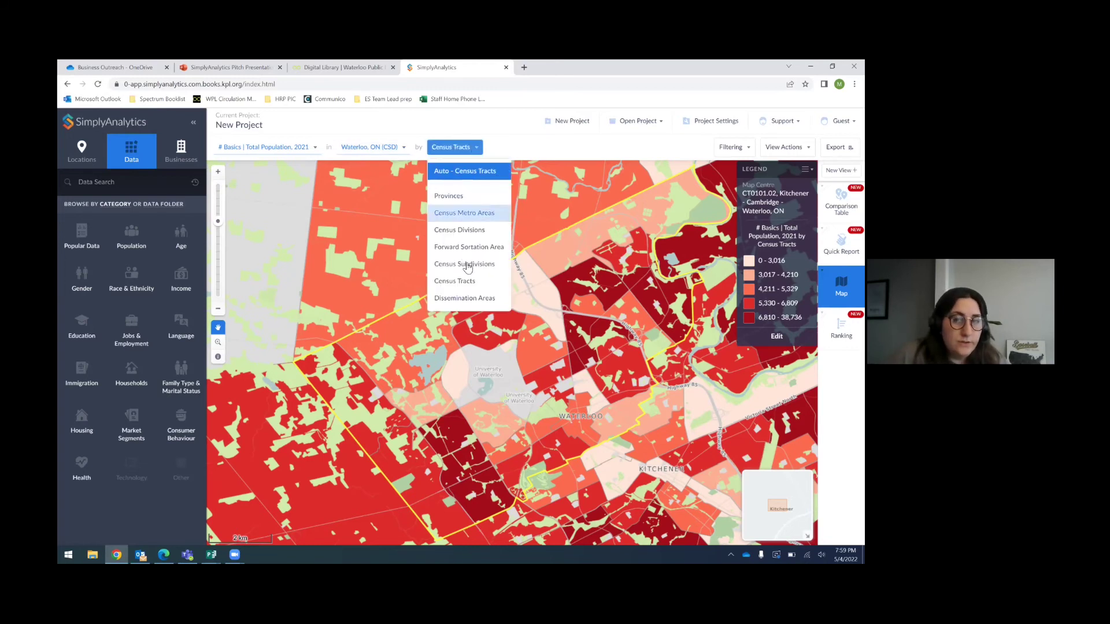
- Map by Dissemination Areas, briefly view Kitchener, ON (CSD), then return to Waterloo, ON (CSD)
click(469, 299)
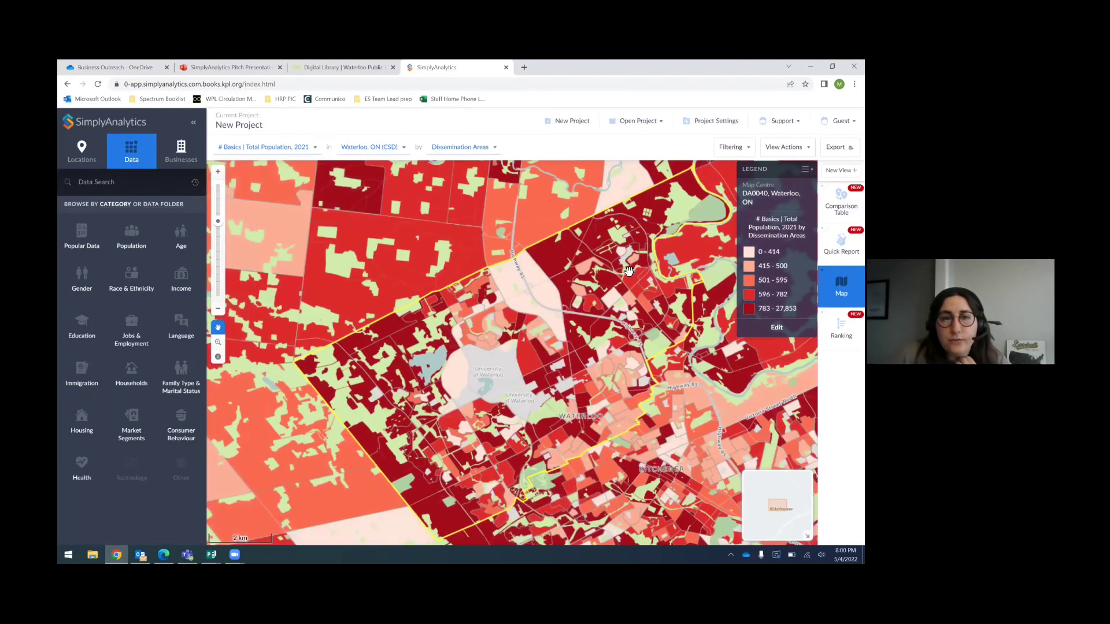
click(401, 150)
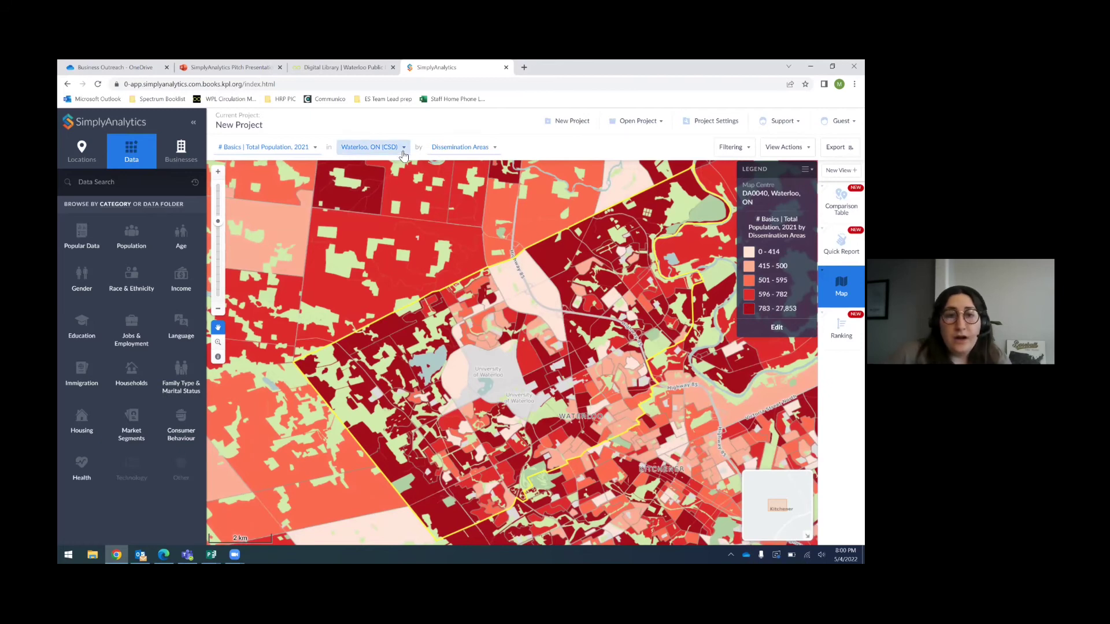
click(379, 210)
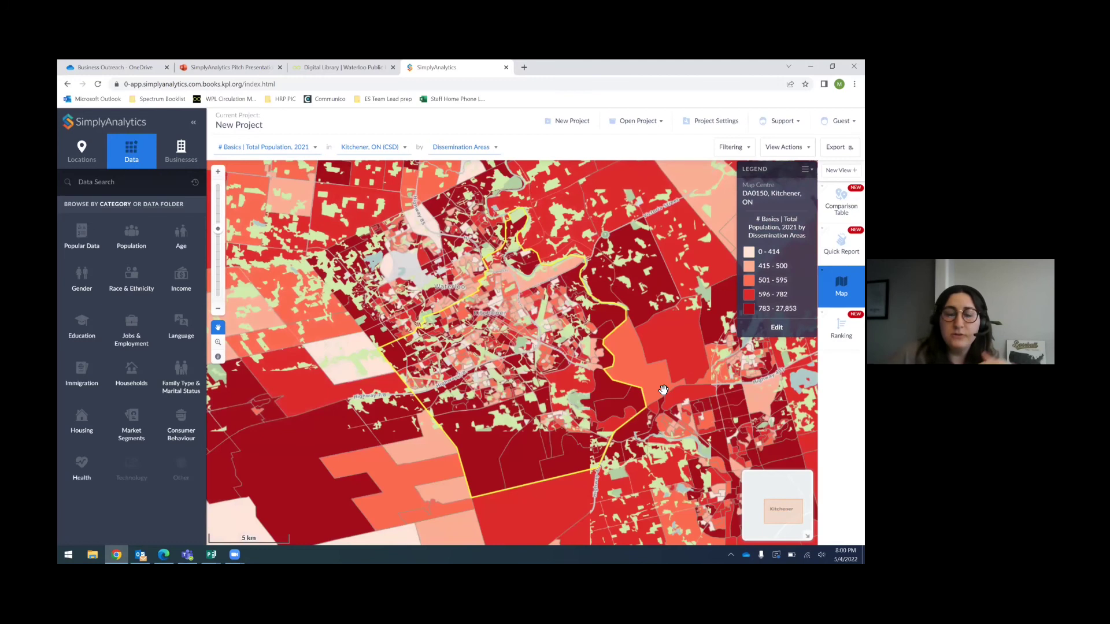
click(374, 148)
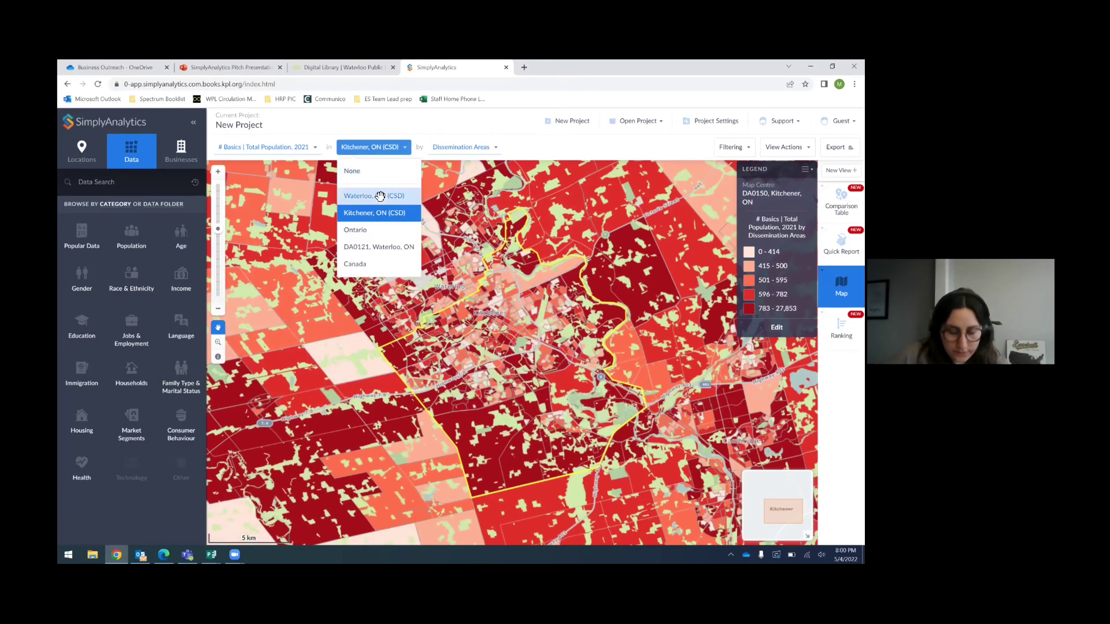
key(Return)
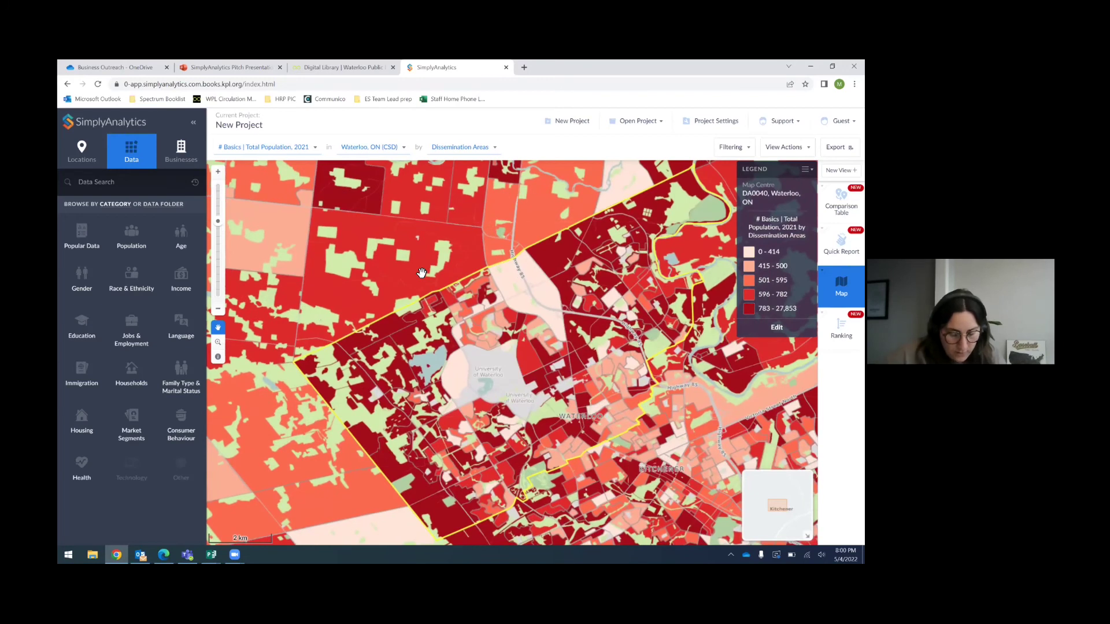
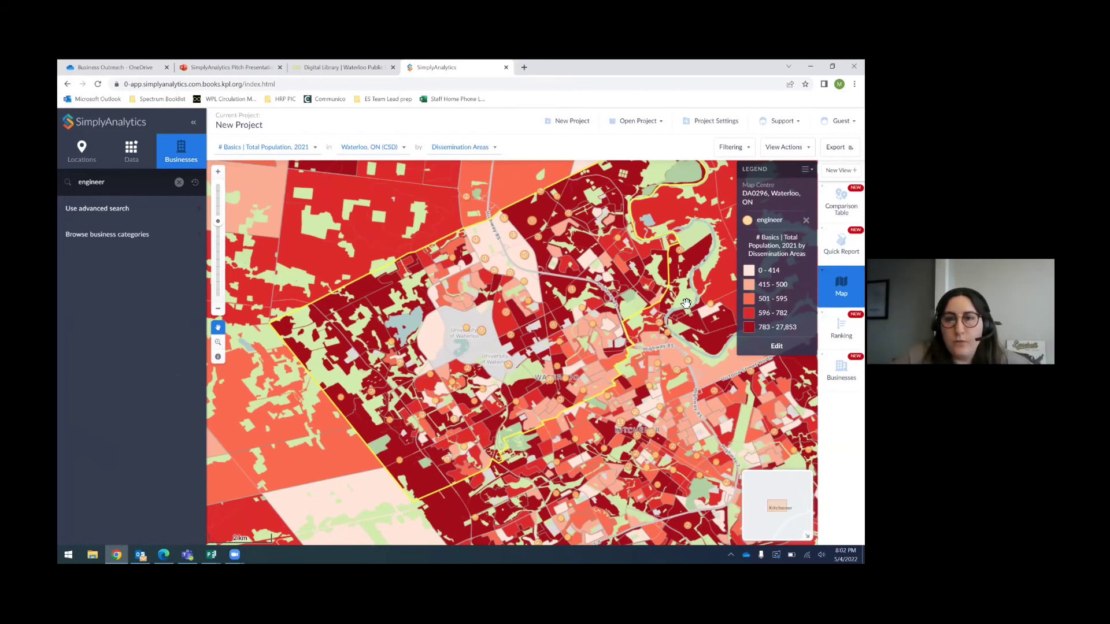
- Switch the Waterloo engineer results from the map to the Businesses table of 114 results
drag(613, 268, 577, 278)
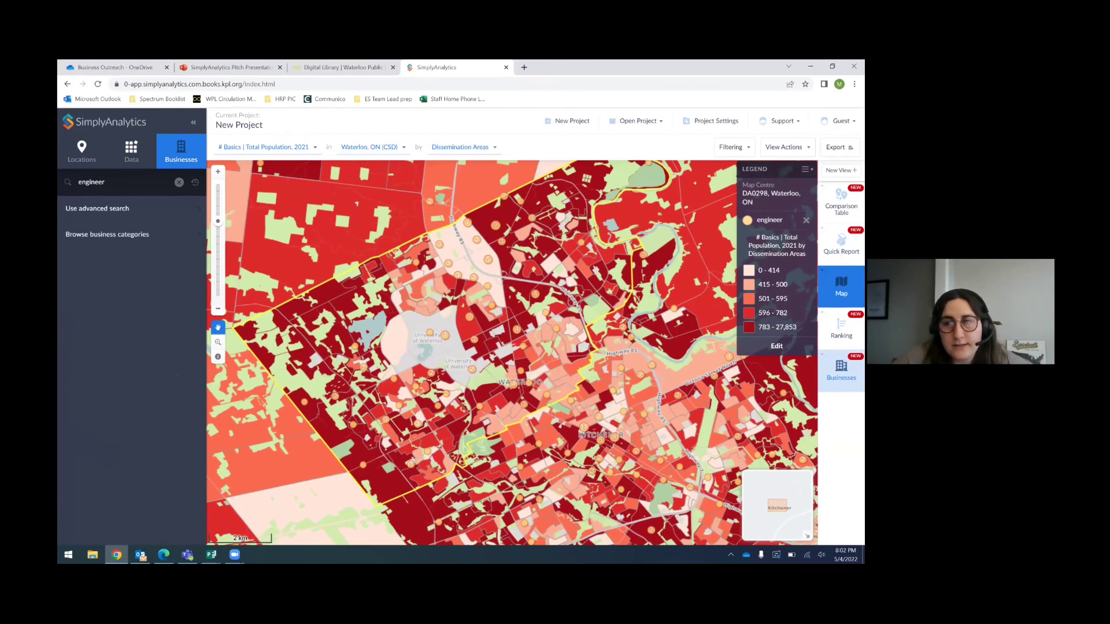
click(841, 370)
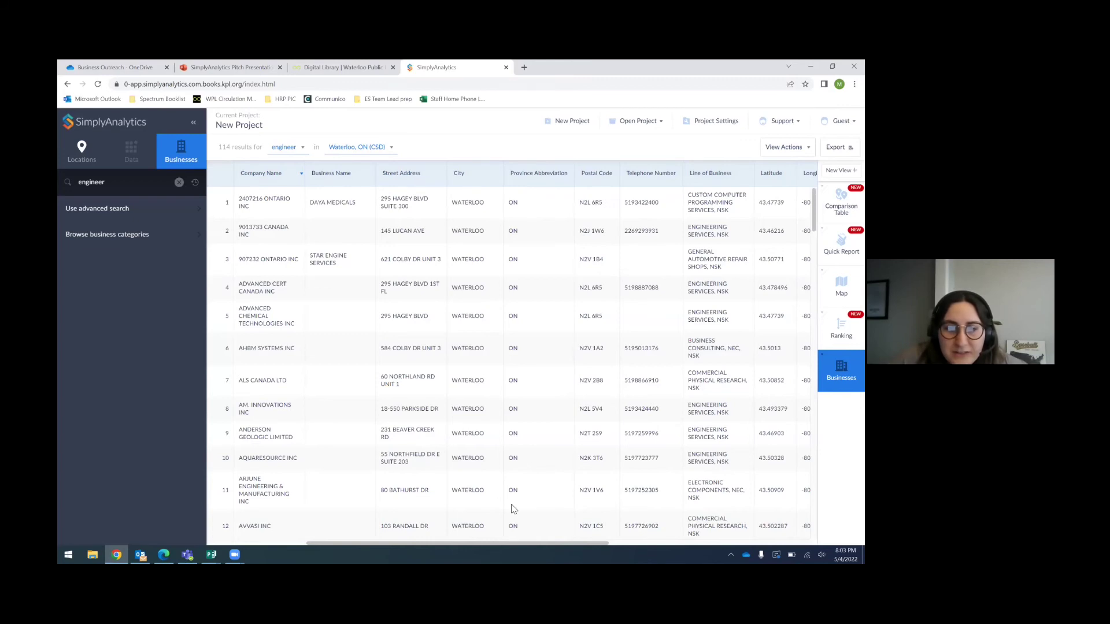
- Add the Primary Contact columns to the engineer business table and scroll through the added columns
drag(470, 546, 652, 548)
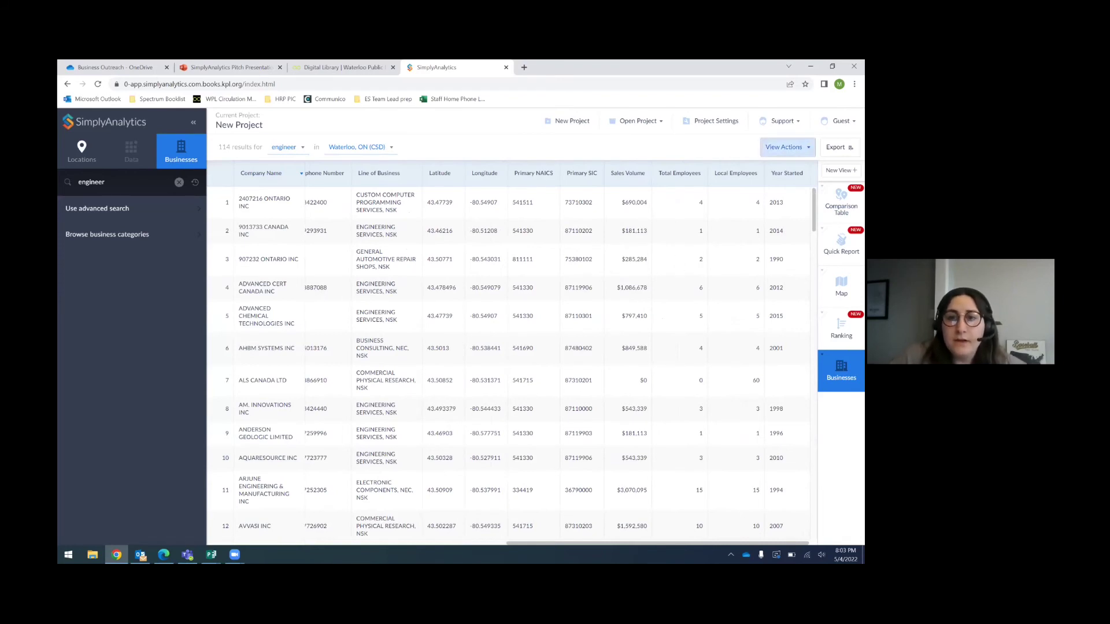
click(784, 147)
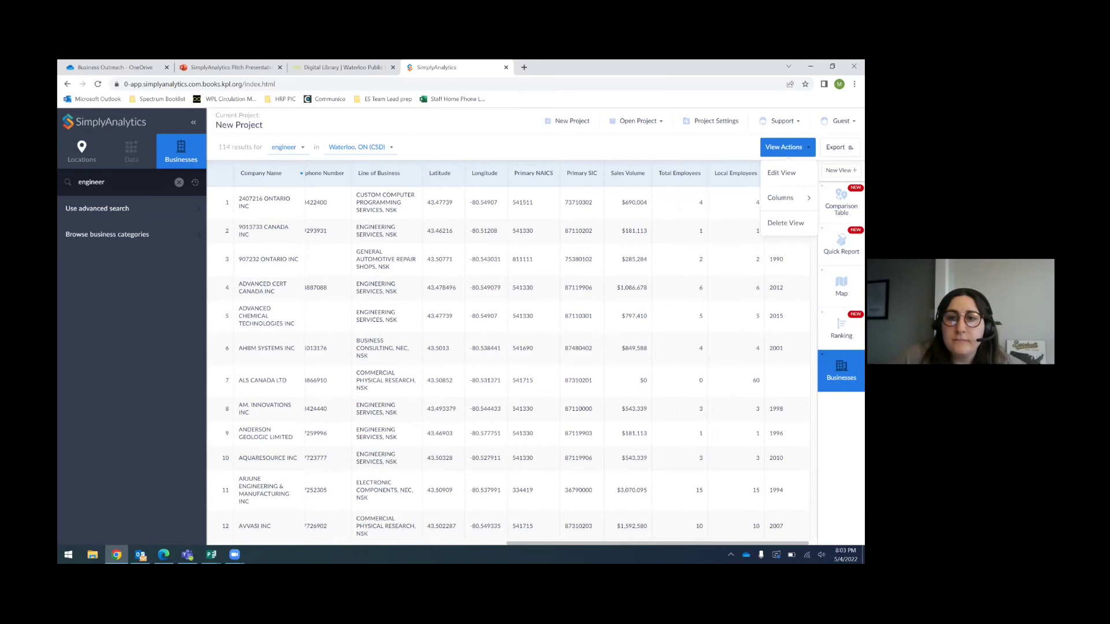
mouse_move(781, 198)
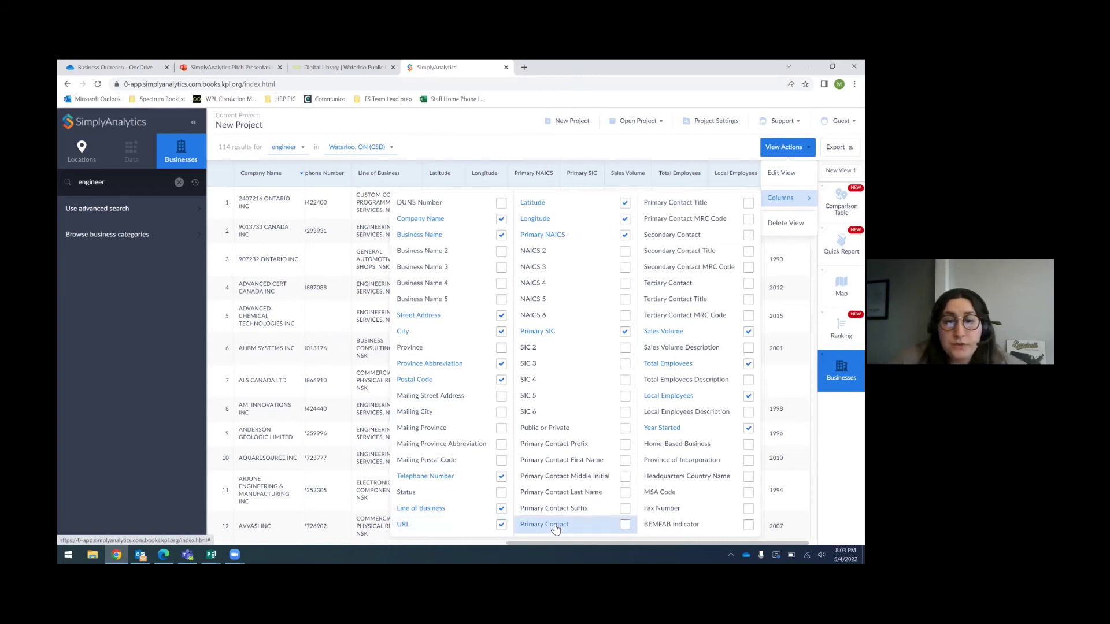
click(624, 526)
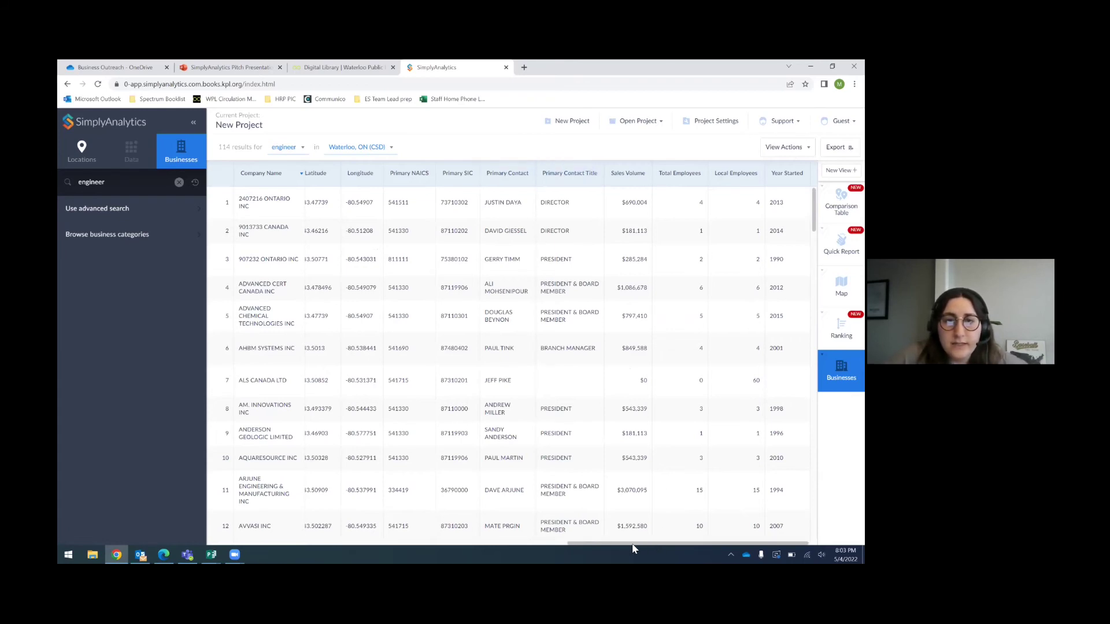
drag(633, 544, 444, 542)
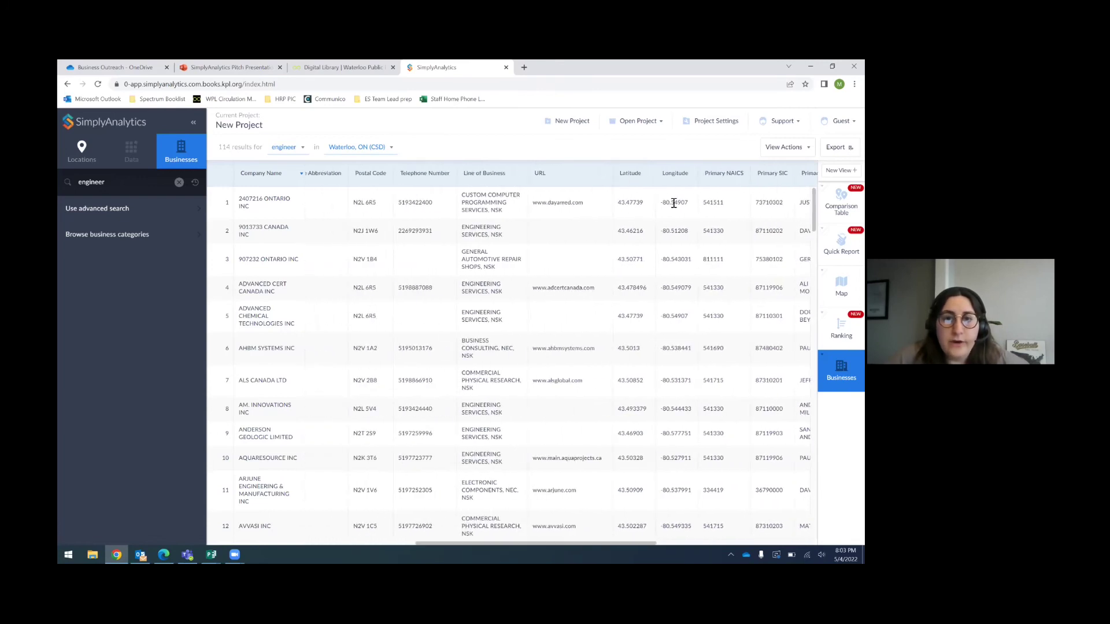
scroll(567, 365, down, 3)
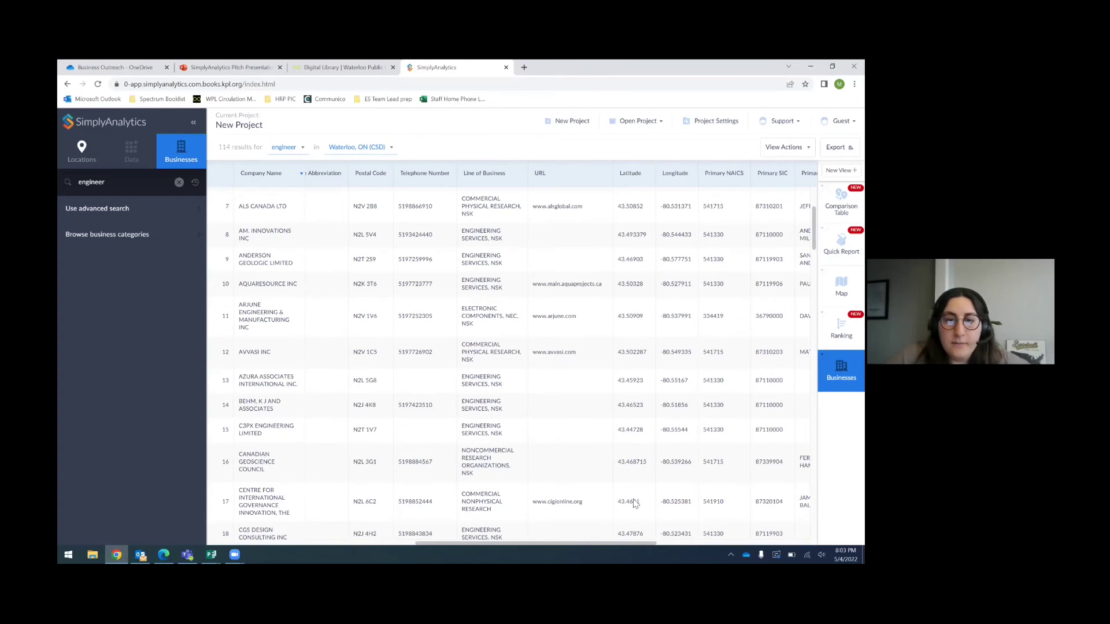
drag(441, 544, 331, 545)
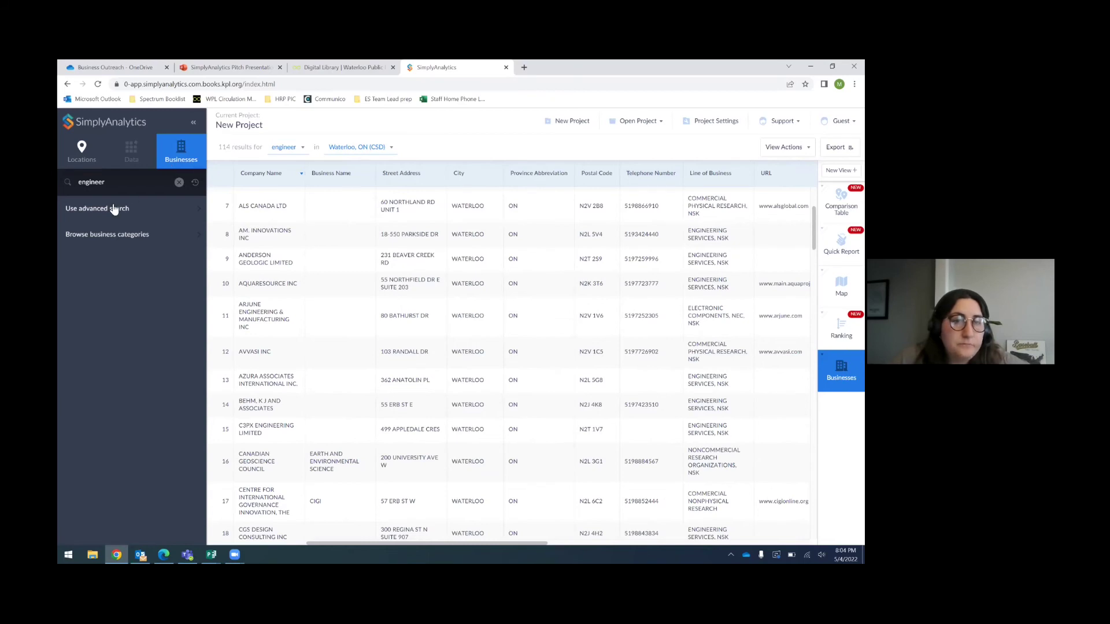
- Filter by SIC category to the 11 'Automation and robotics consultant' businesses and bring up the export options
click(93, 241)
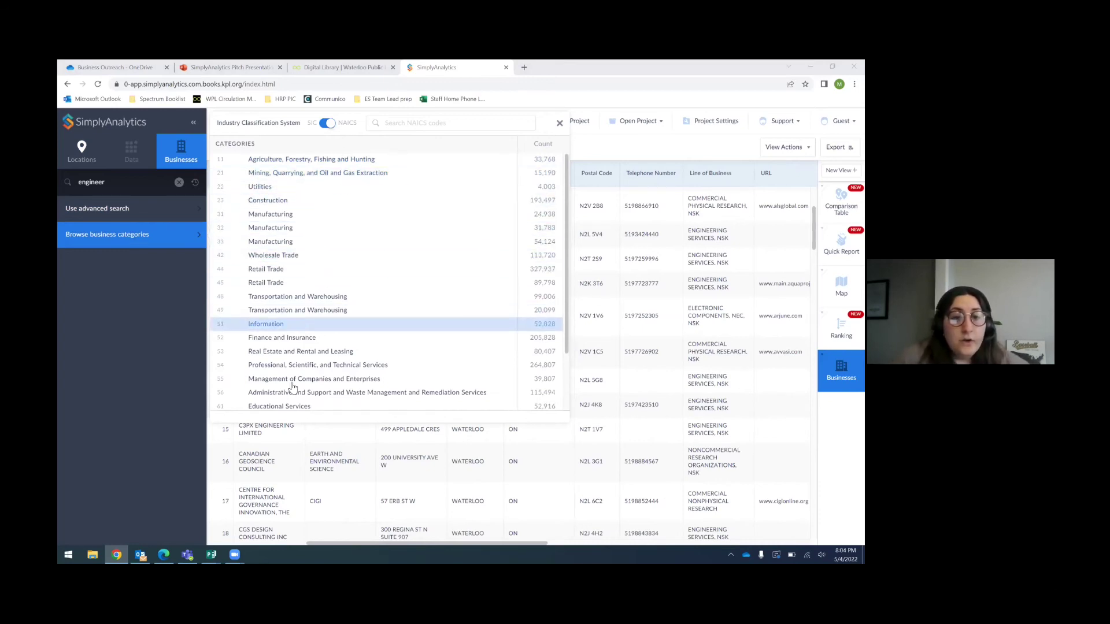
click(329, 128)
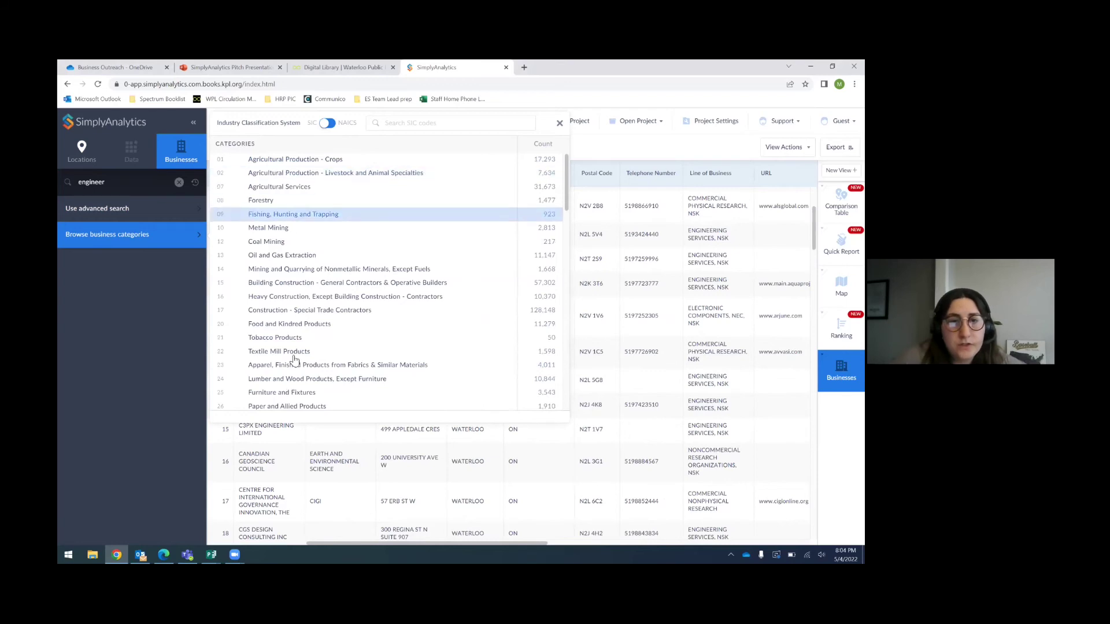
click(389, 124)
text(en)
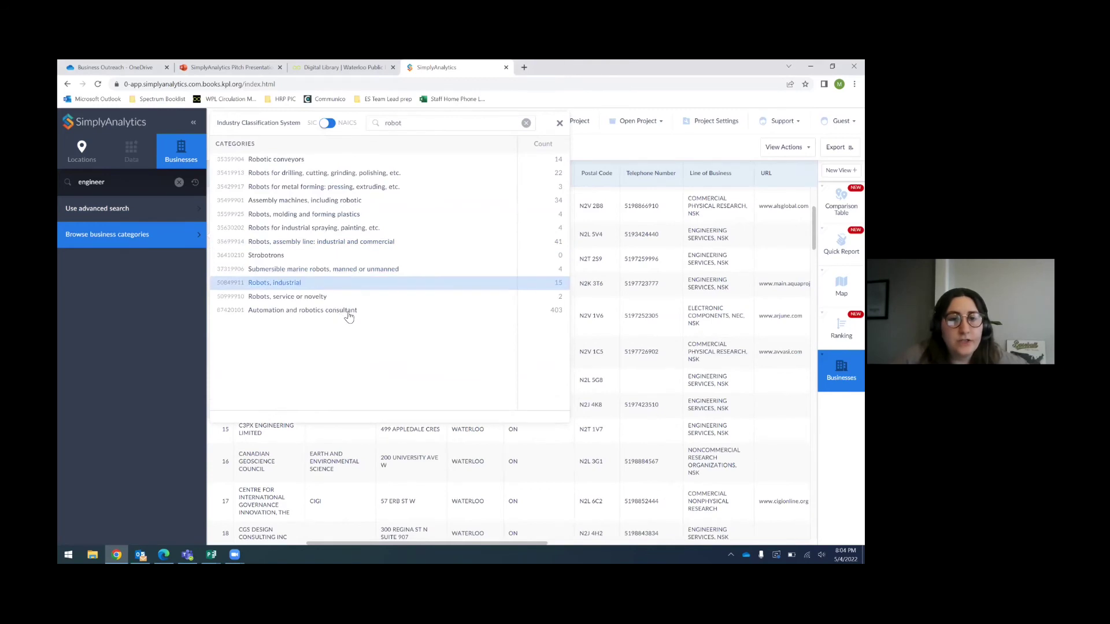
click(298, 311)
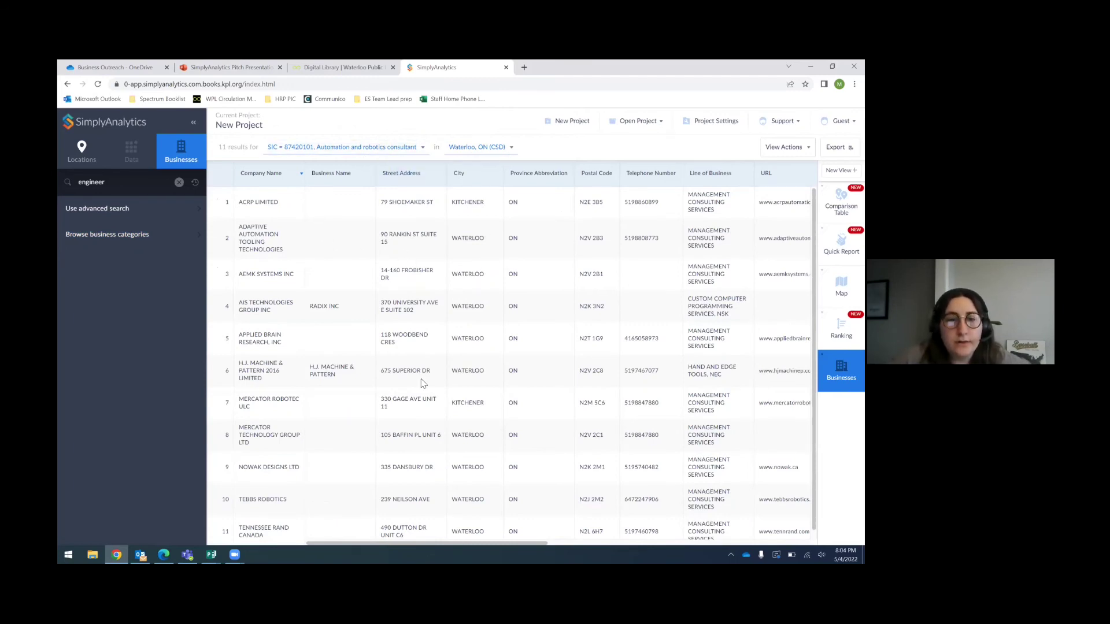
scroll(294, 393, down, 1)
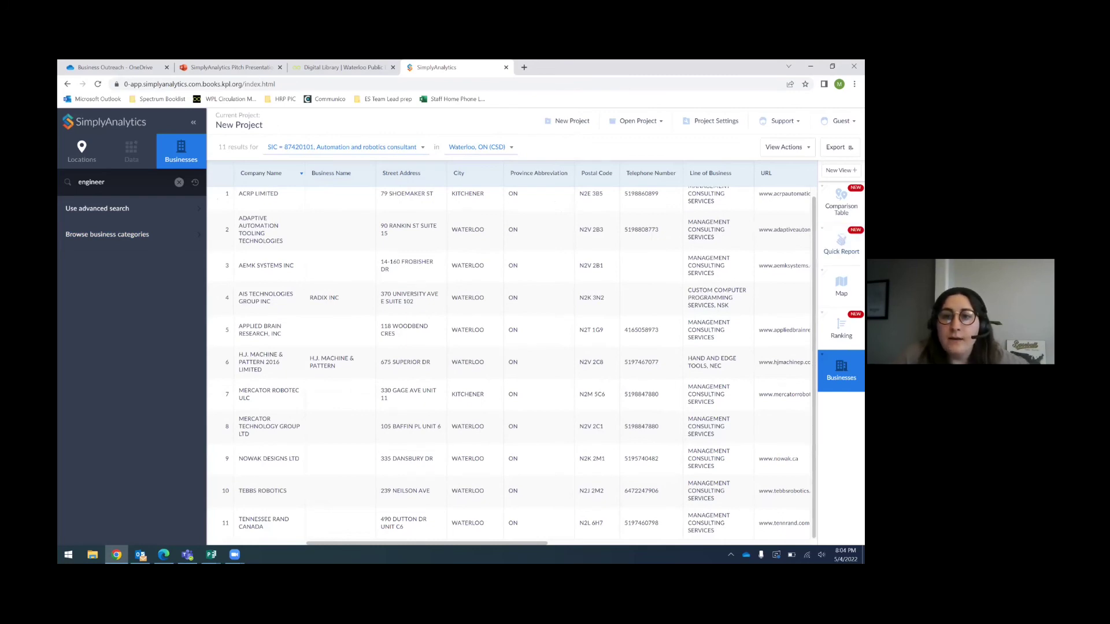
click(839, 147)
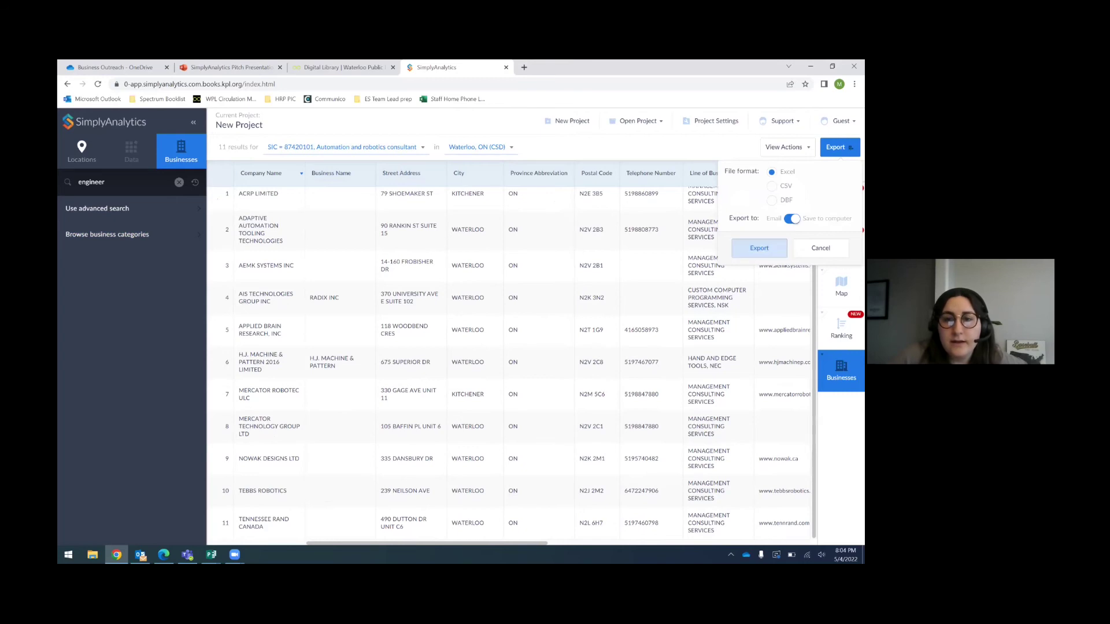
- Export the 11 robotics consultants as an Excel file, open the .xlsx, then minimize Excel
click(759, 247)
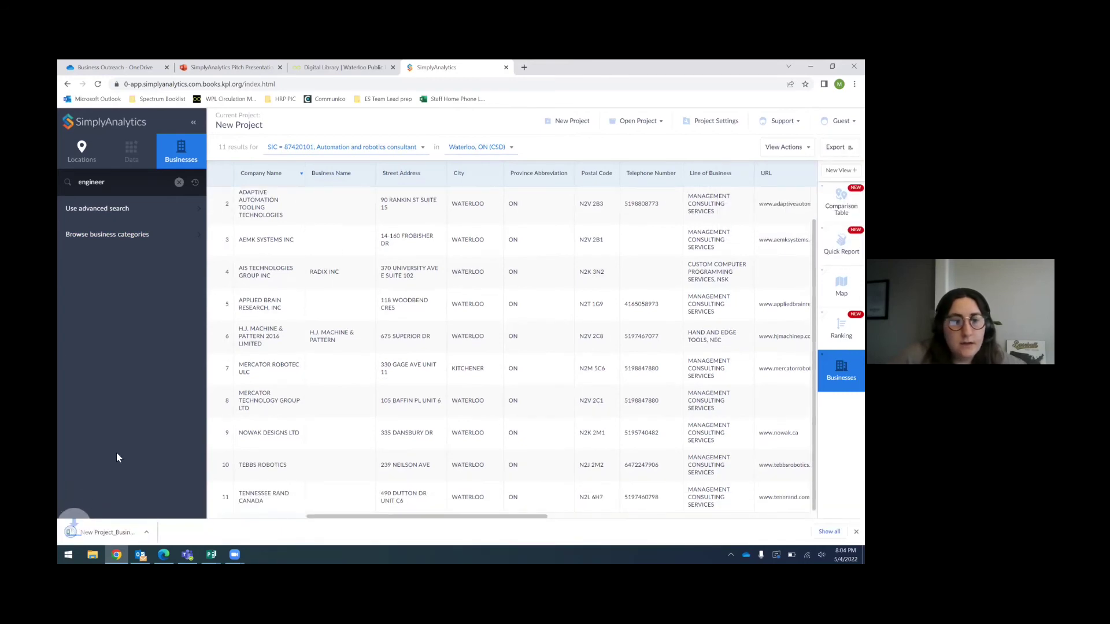
click(101, 533)
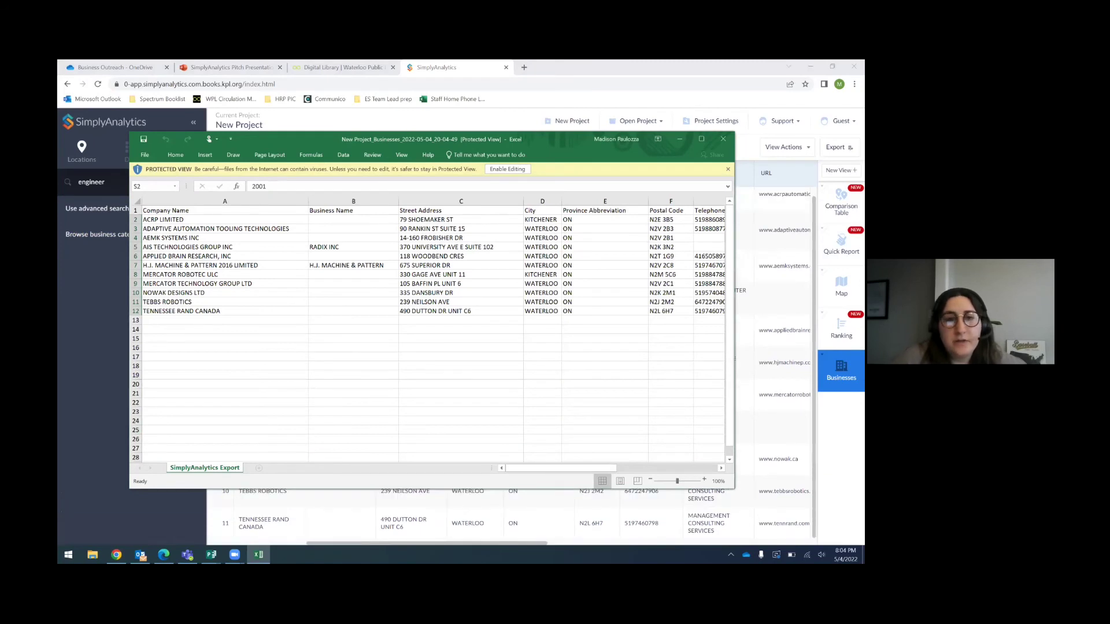
click(679, 139)
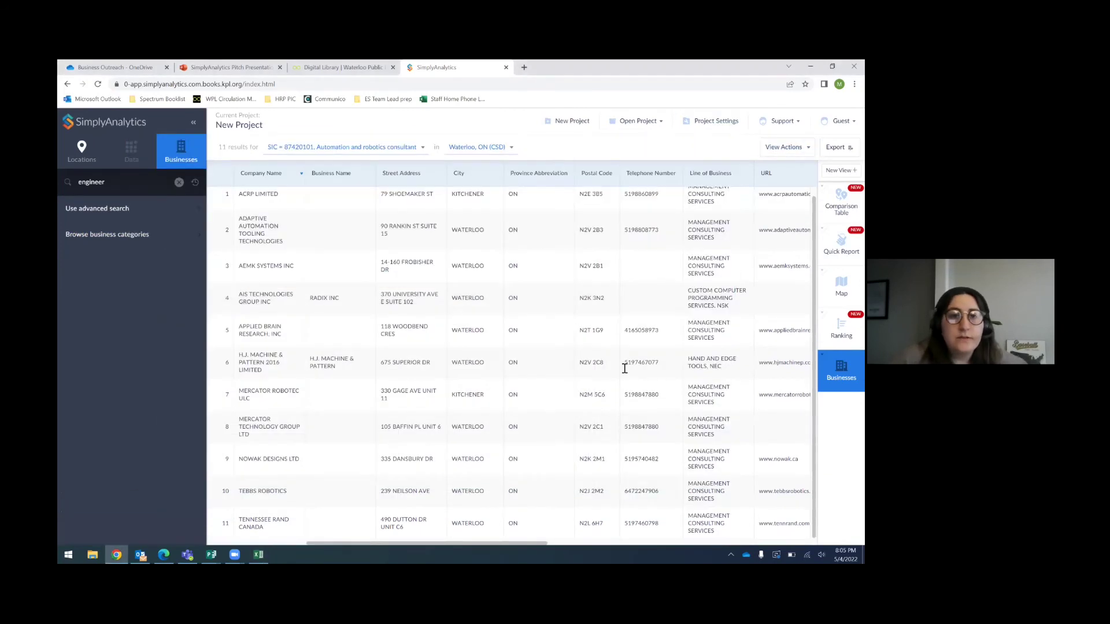
- Start an advanced business search whose first condition is SIC code 81119902
click(96, 211)
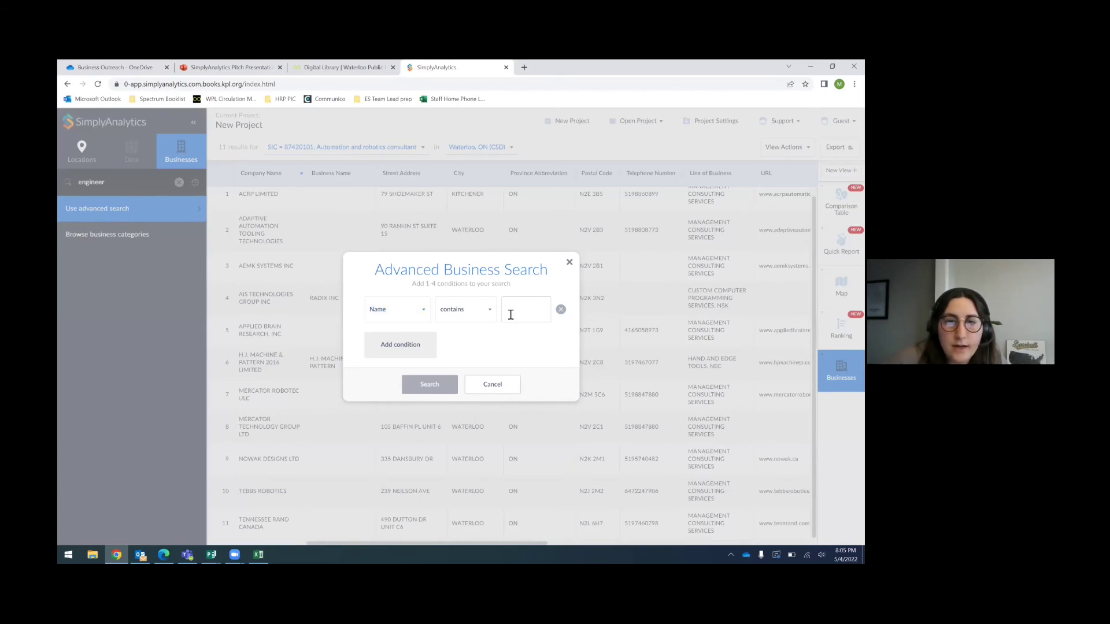
click(419, 312)
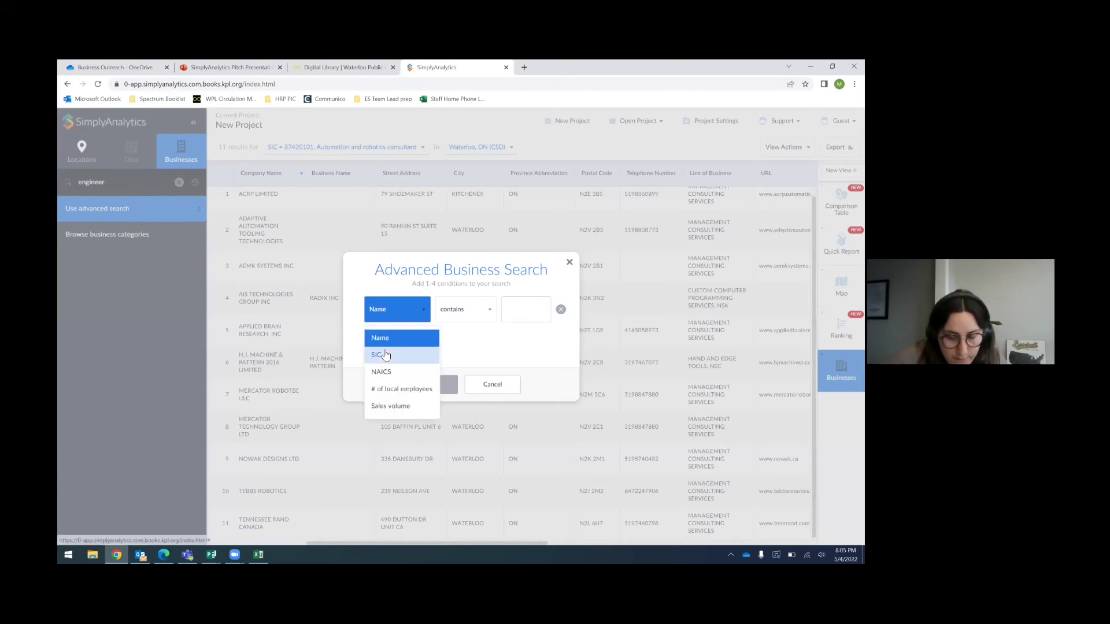
click(392, 352)
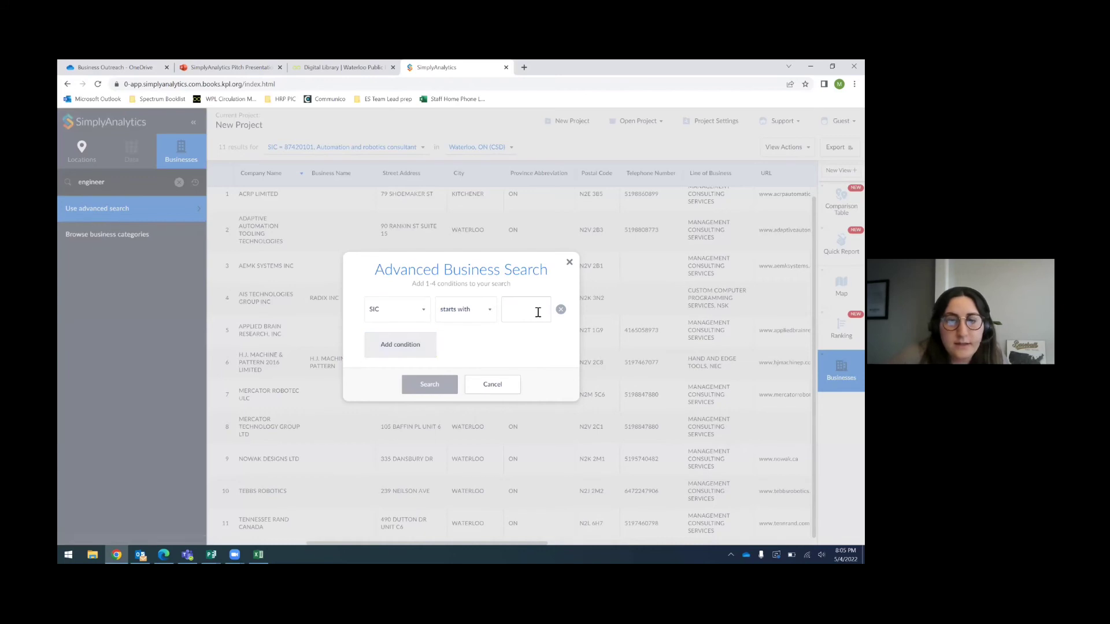
click(531, 312)
text(811)
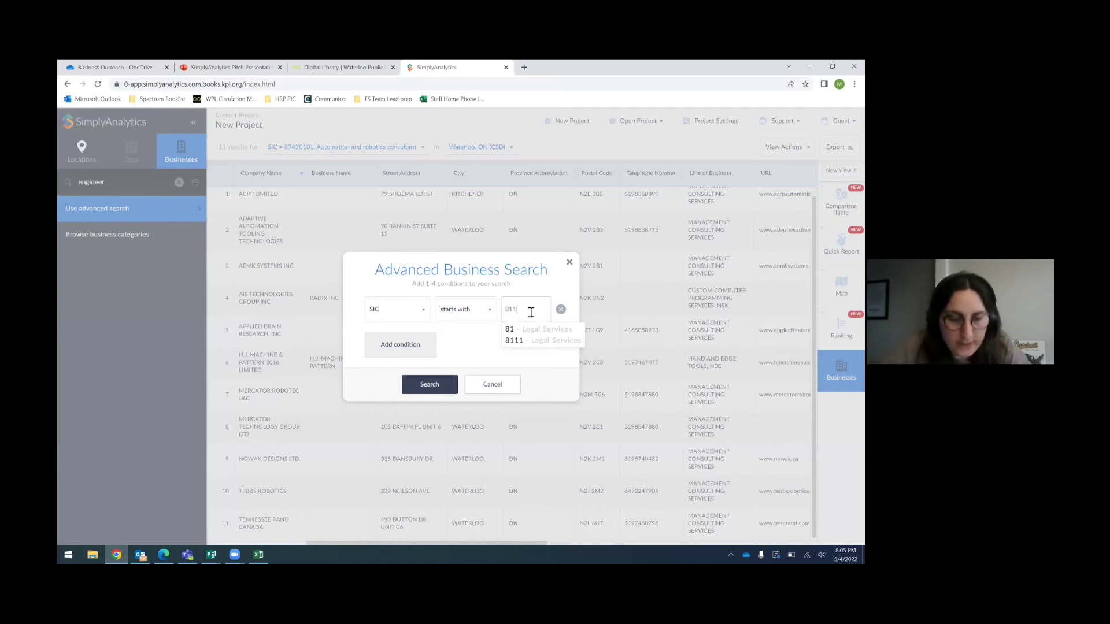
text(19902)
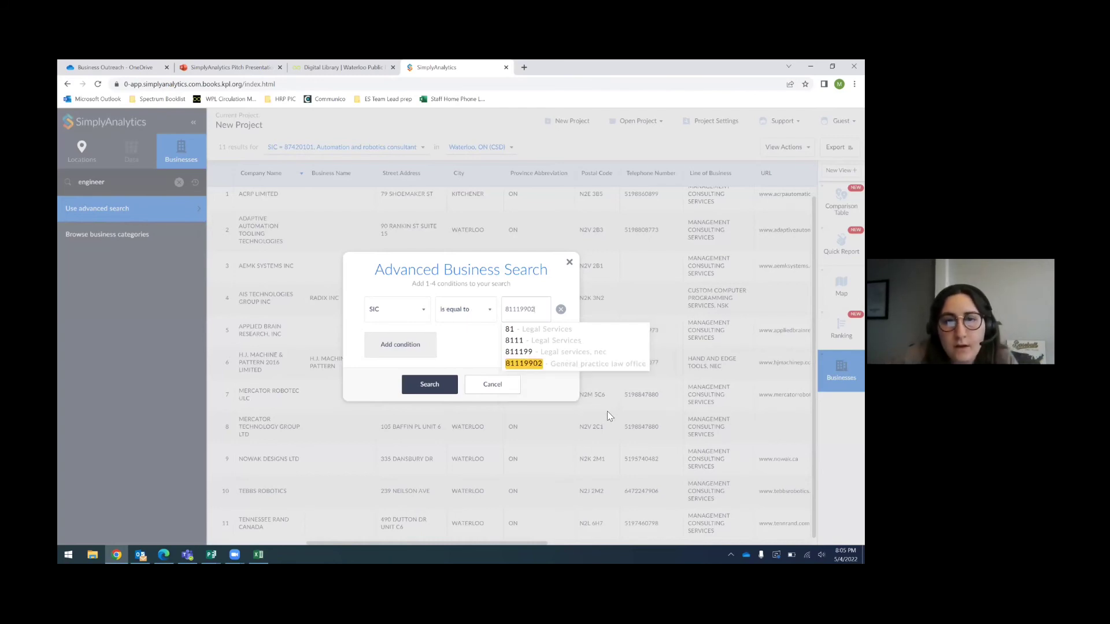
- Add a second condition requiring more than 10 local employees
click(398, 342)
click(411, 341)
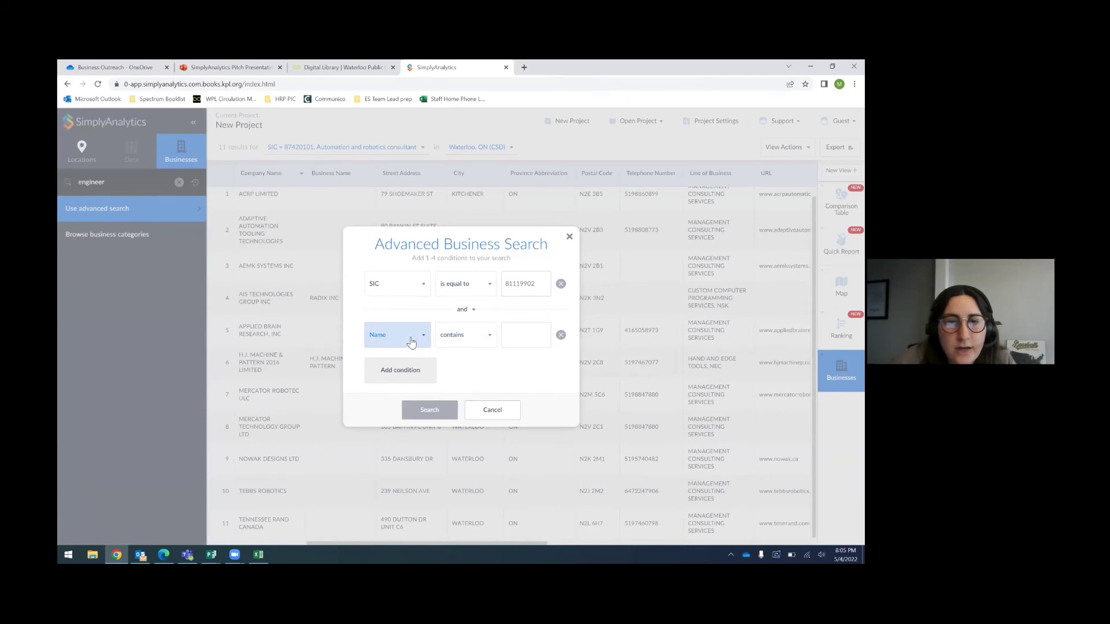
click(402, 415)
click(532, 330)
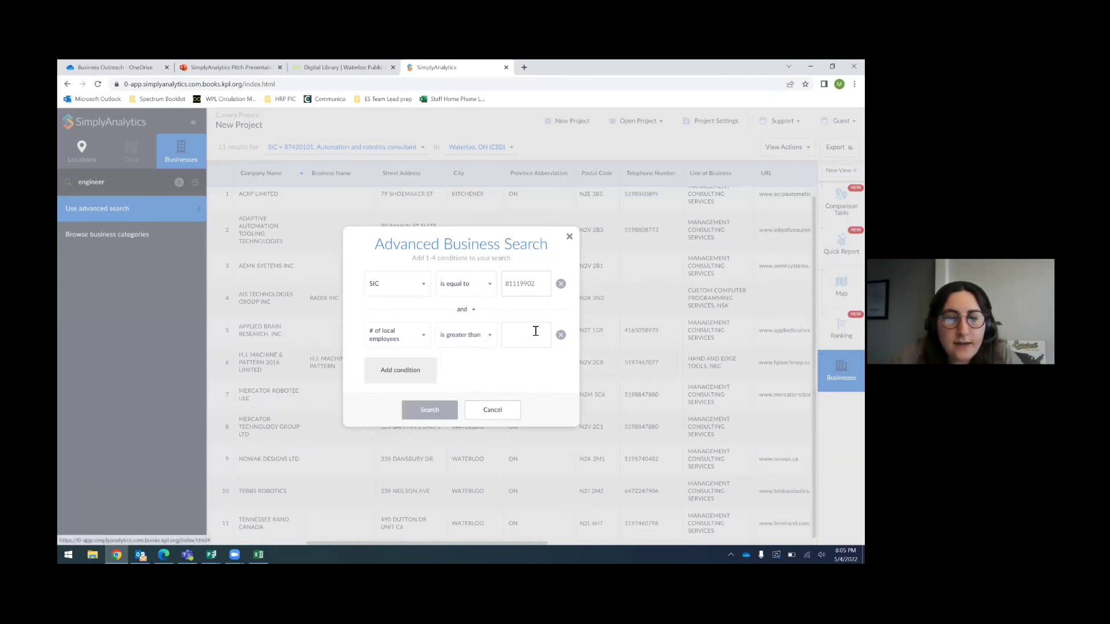
text(10)
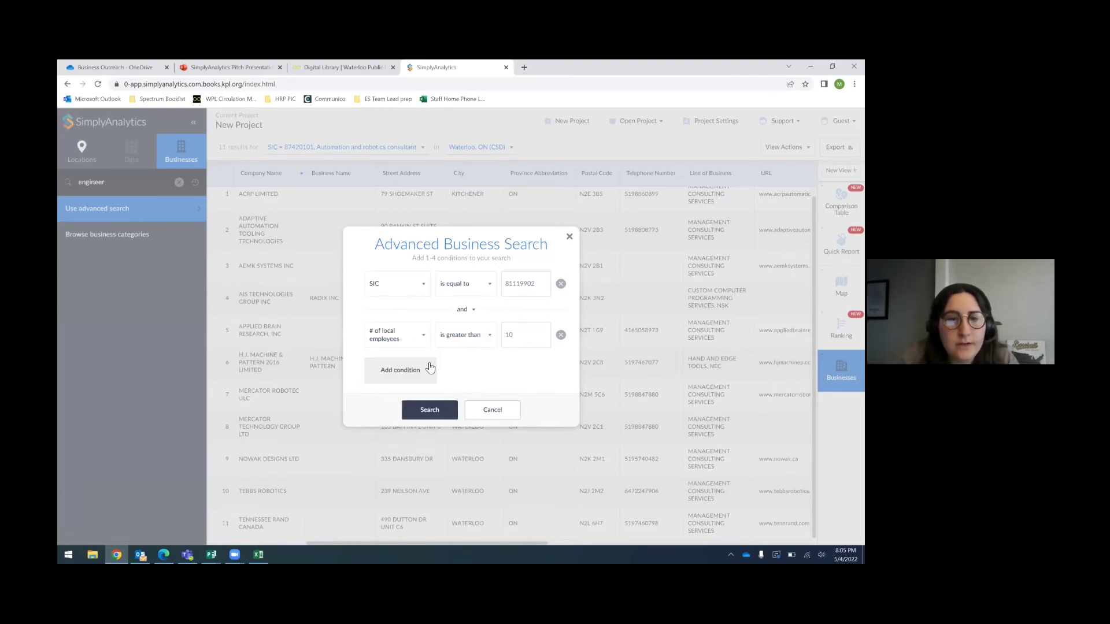
- Add a sales volume greater than 2000000 condition and run the search
click(382, 372)
click(382, 361)
click(399, 456)
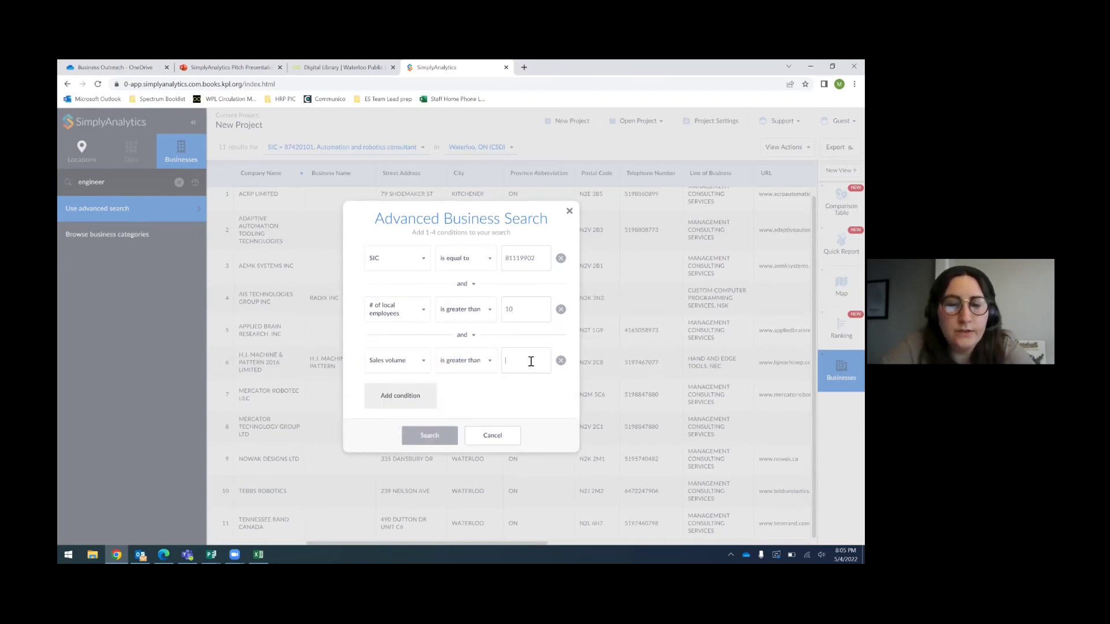
text(2000000)
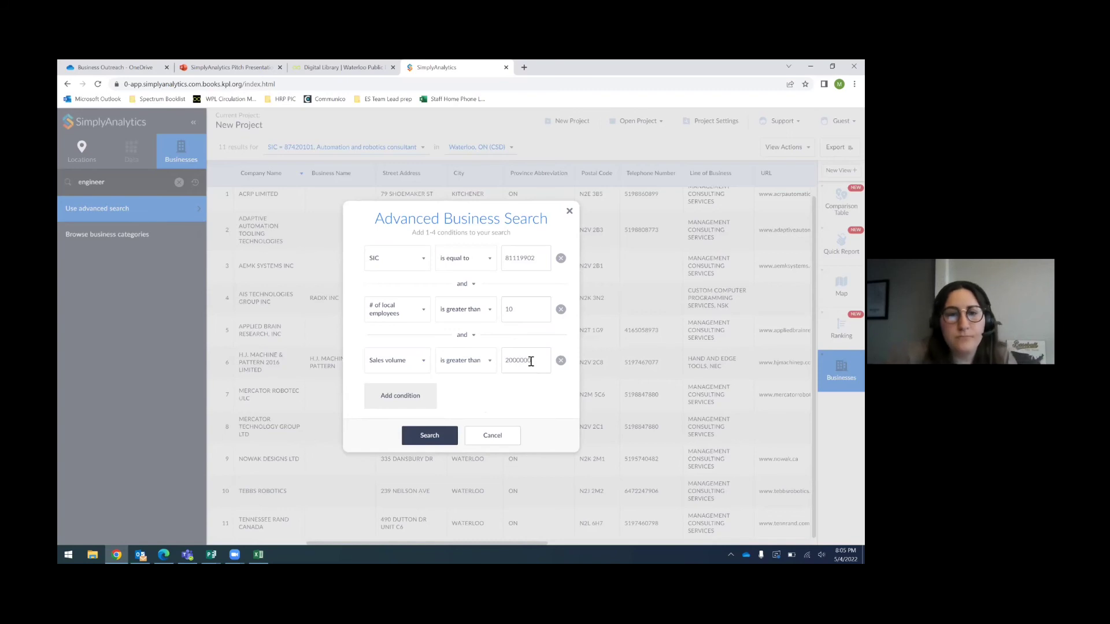
click(427, 437)
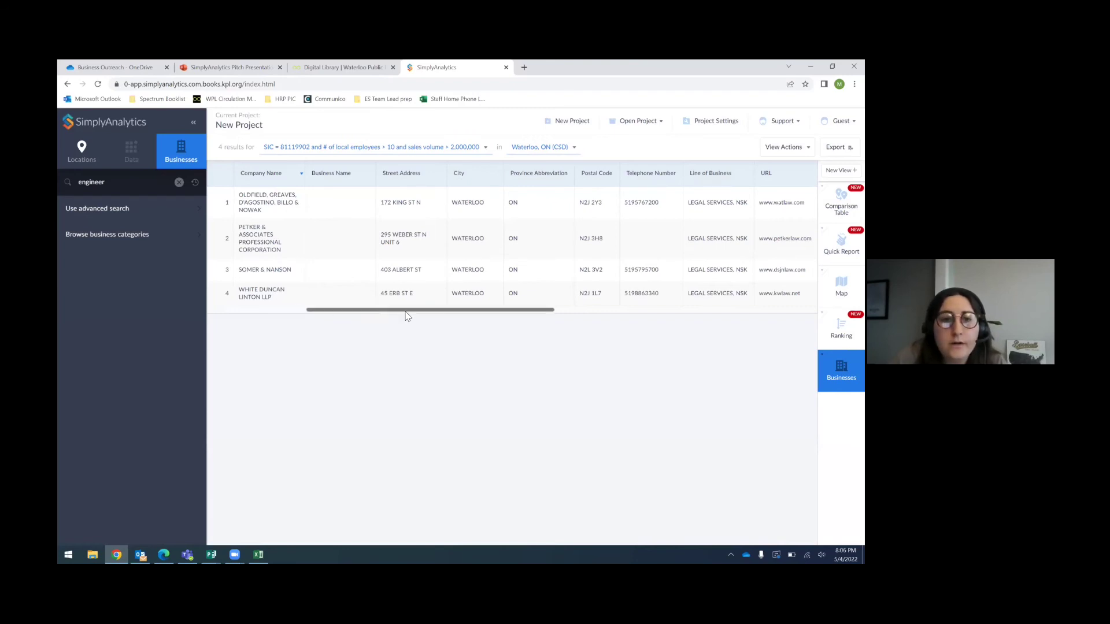
- Change the search location from Waterloo to Ontario (251 results), then go to the Business Block slide
drag(500, 313, 761, 324)
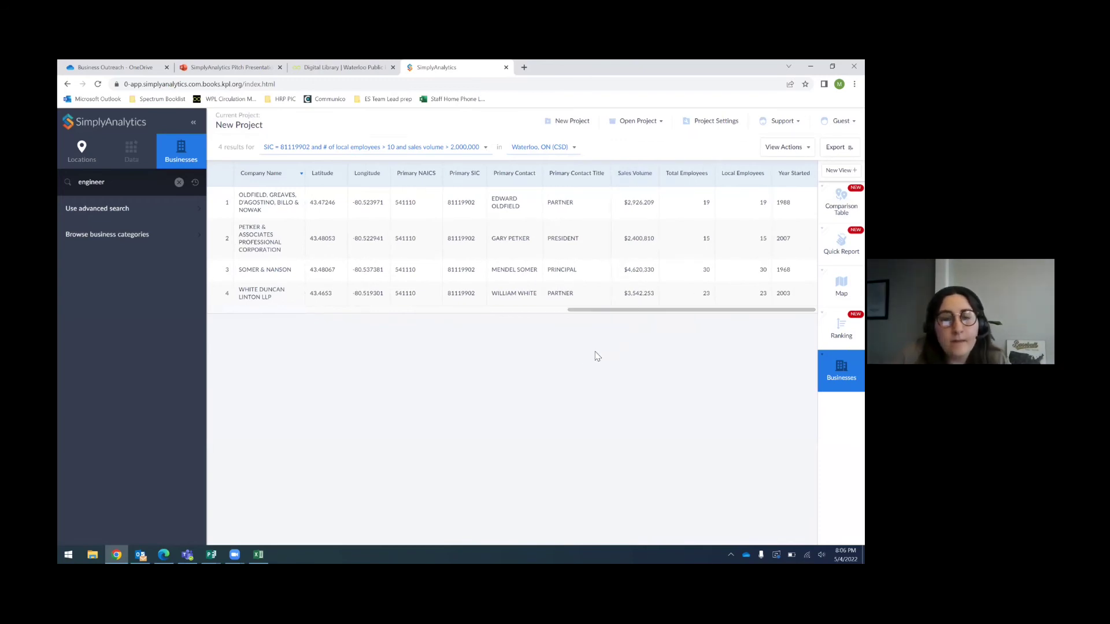
click(555, 147)
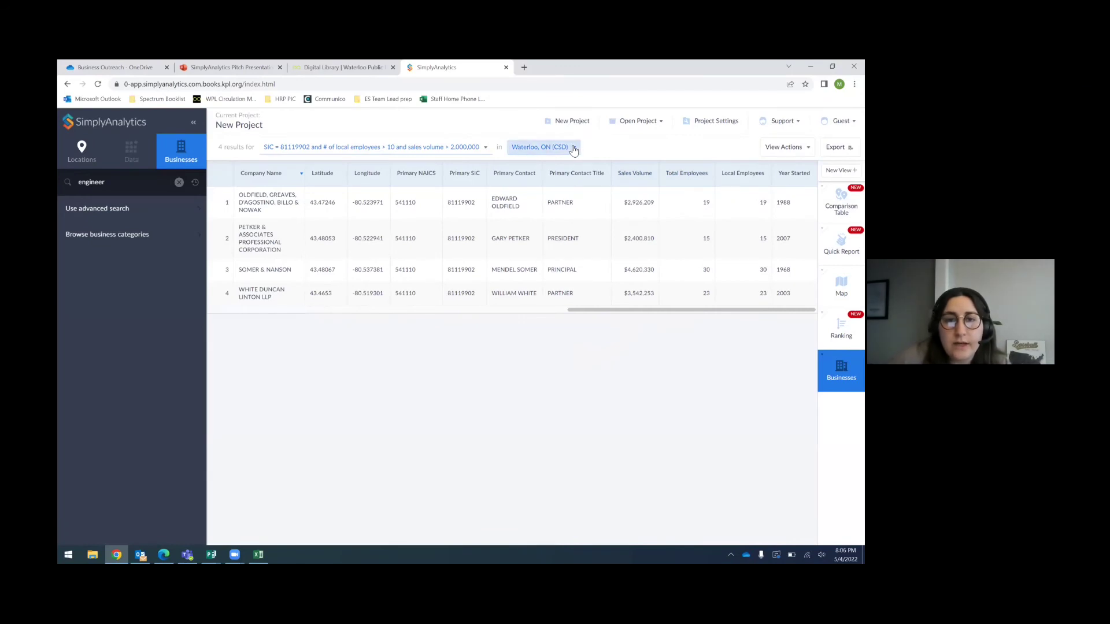
click(548, 208)
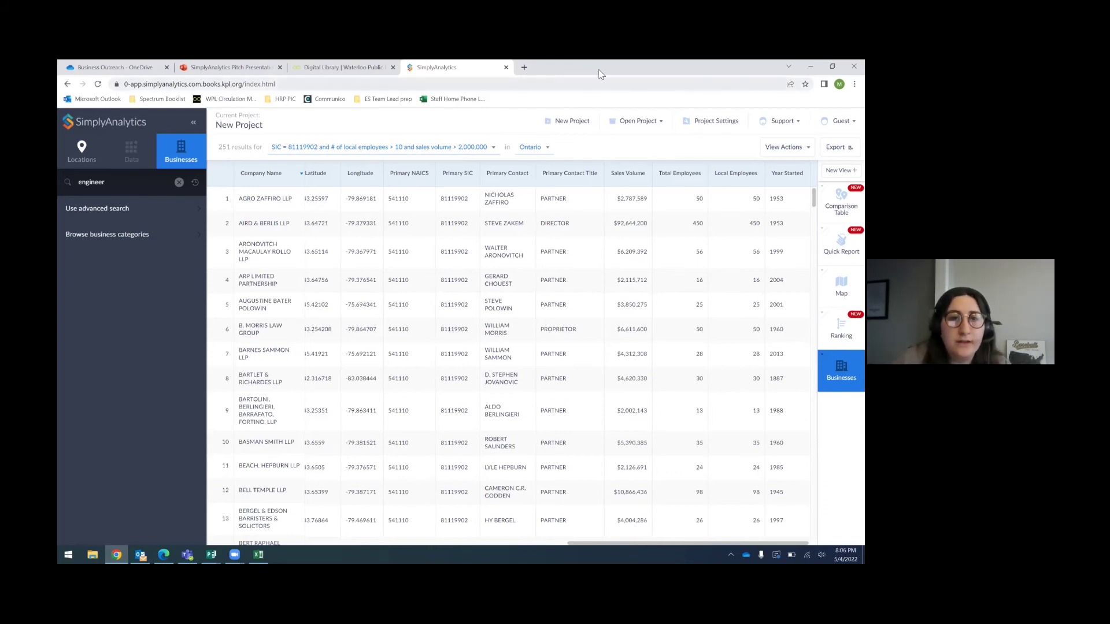
click(212, 68)
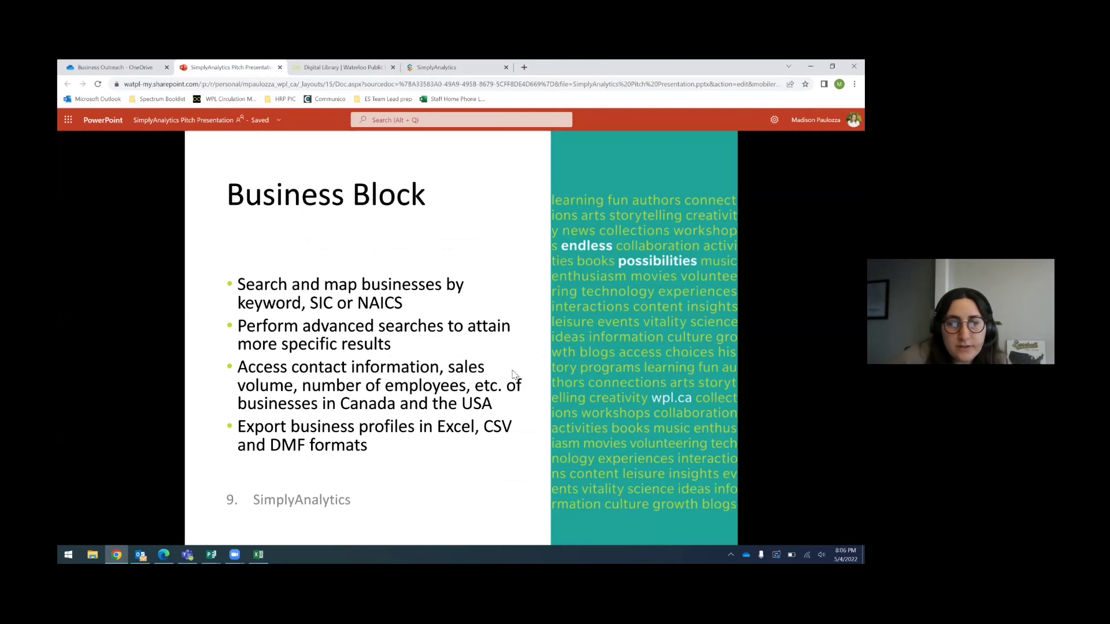
- Advance the deck to slide 10, Comparison Report, then return to SimplyAnalytics
click(471, 363)
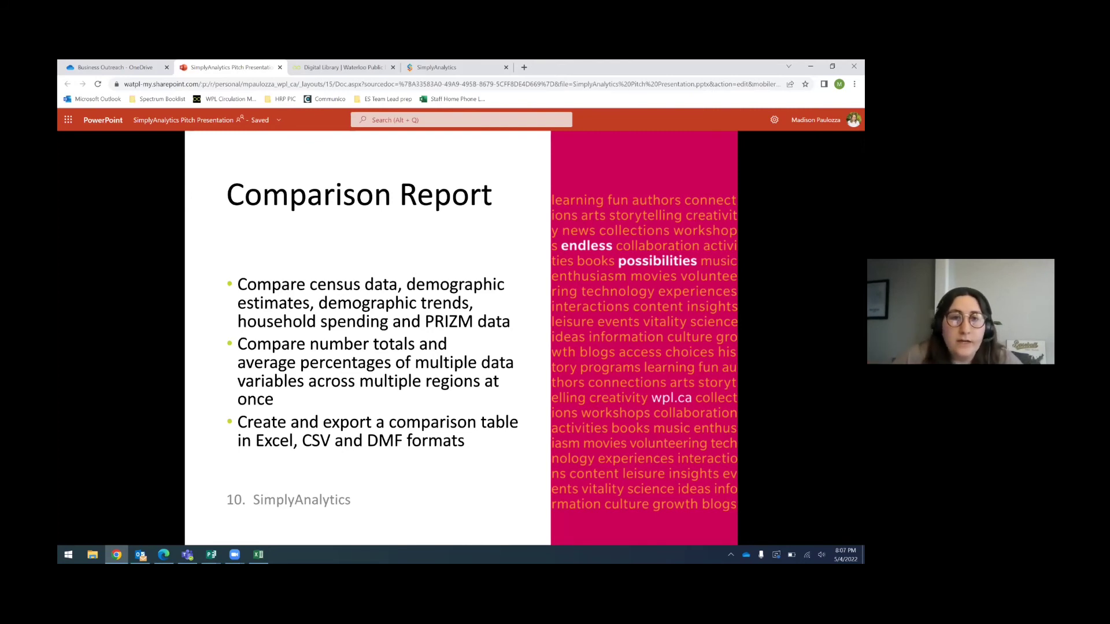
click(454, 67)
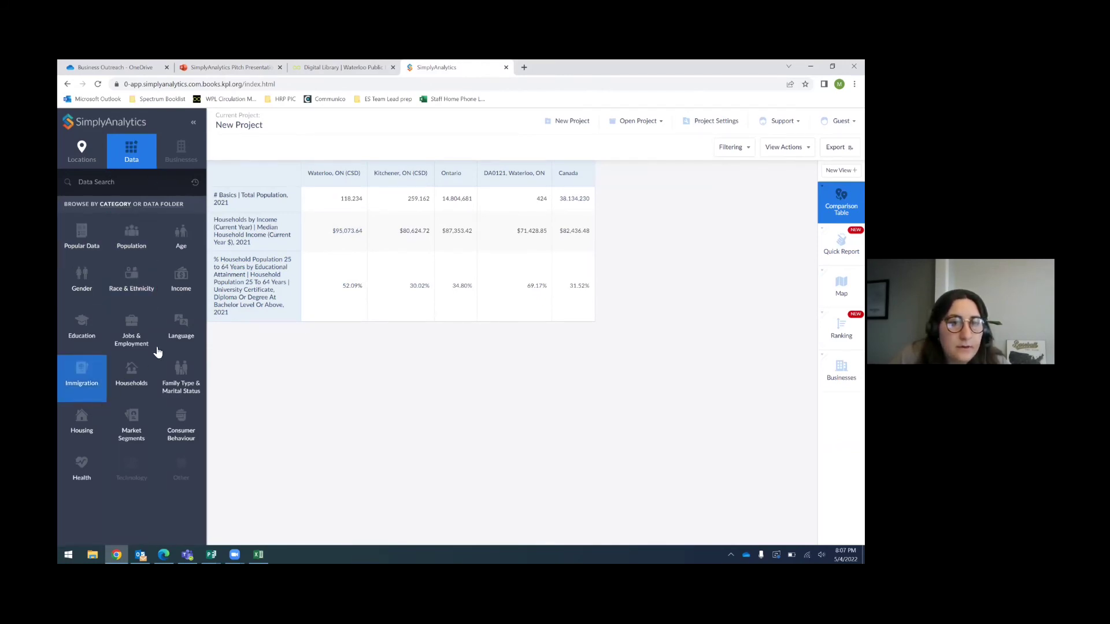
- Search the data variables for 'spanish'
click(145, 185)
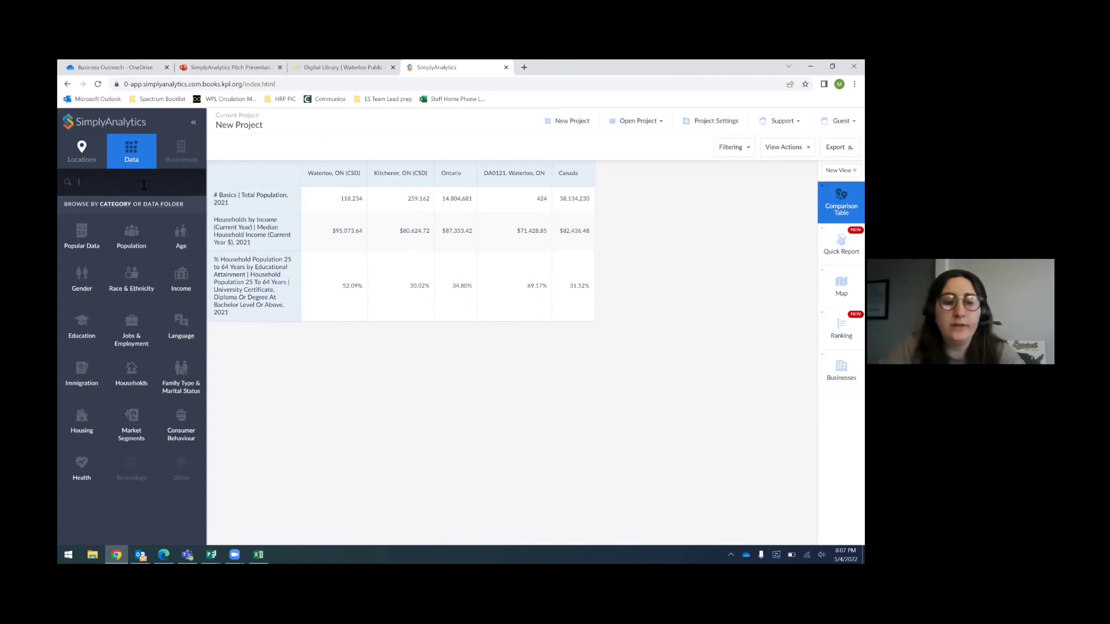
text(spanish)
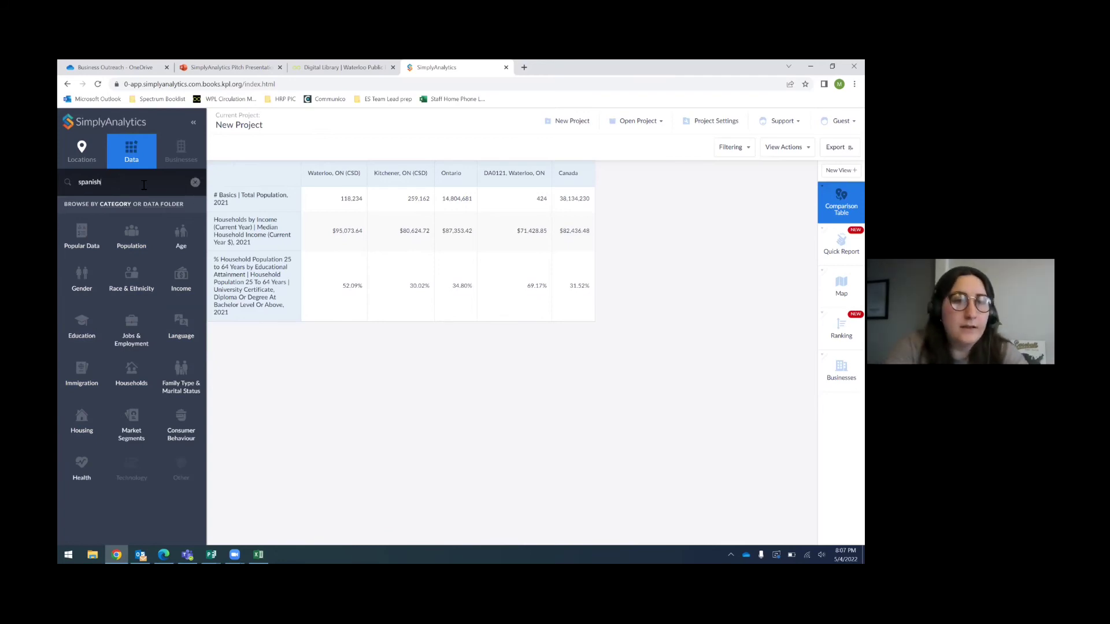
key(Return)
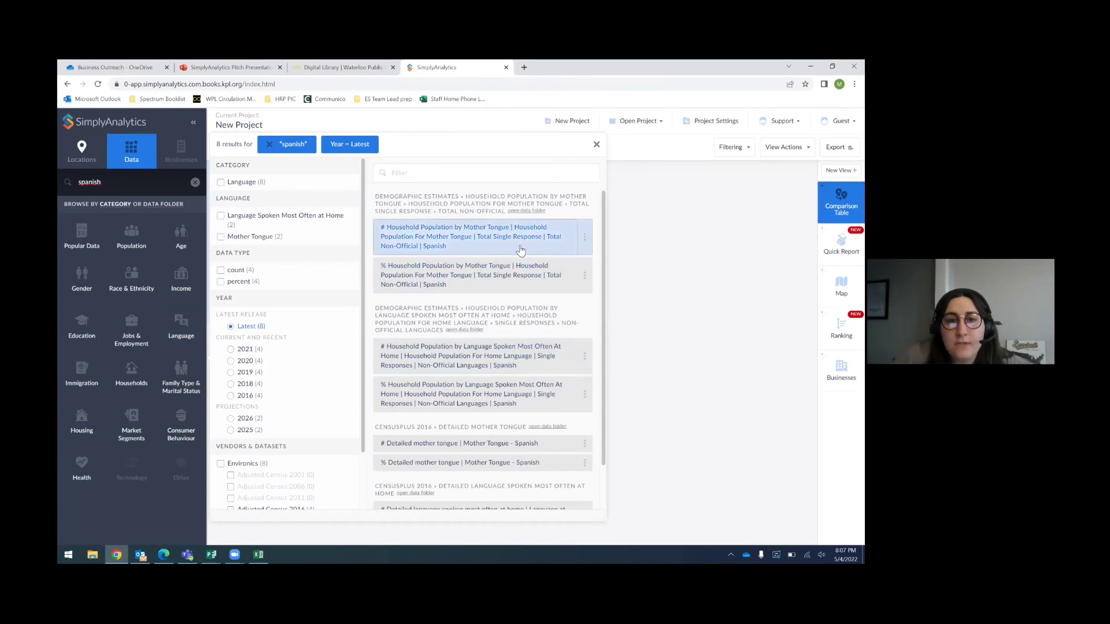
- Add all eight Spanish mother-tongue and spoken-at-home variables to the comparison table
click(512, 272)
scroll(533, 341, down, 1)
click(533, 345)
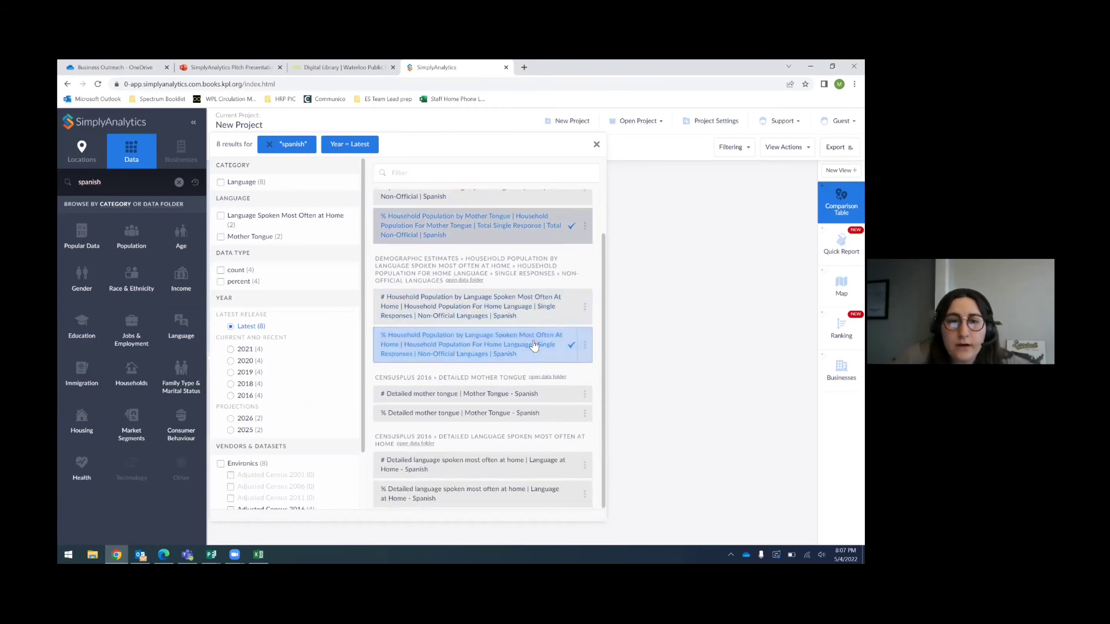
click(425, 496)
click(436, 469)
click(421, 393)
click(444, 304)
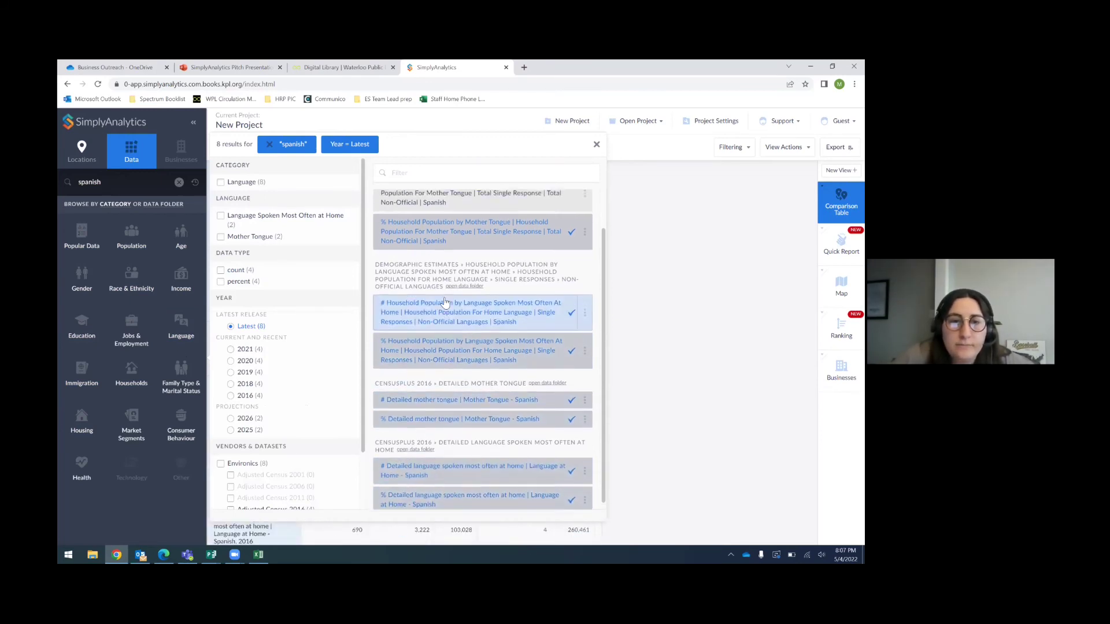
scroll(444, 304, up, 1)
click(437, 246)
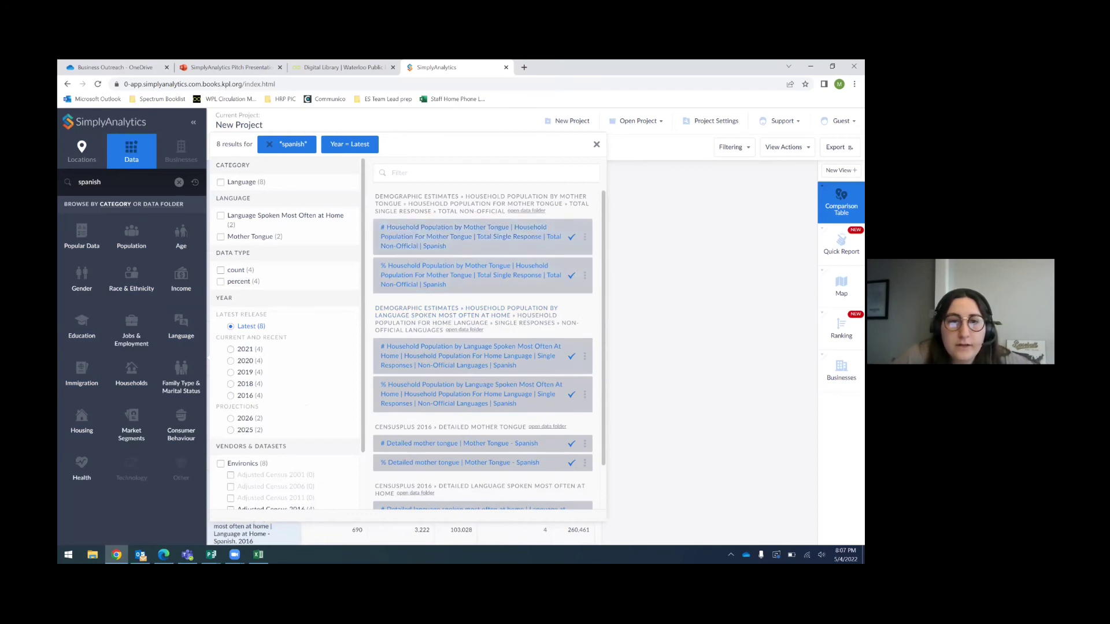
key(Escape)
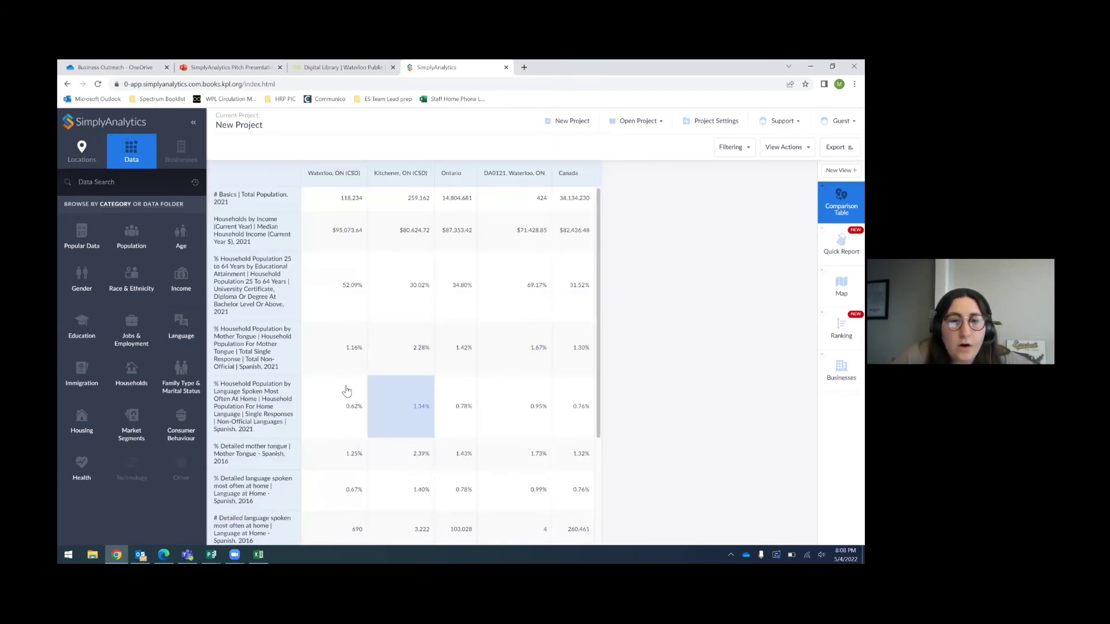
- Remove the Total Population, median household income and education rows in Edit View, leaving only Spanish variables
scroll(347, 392, down, 3)
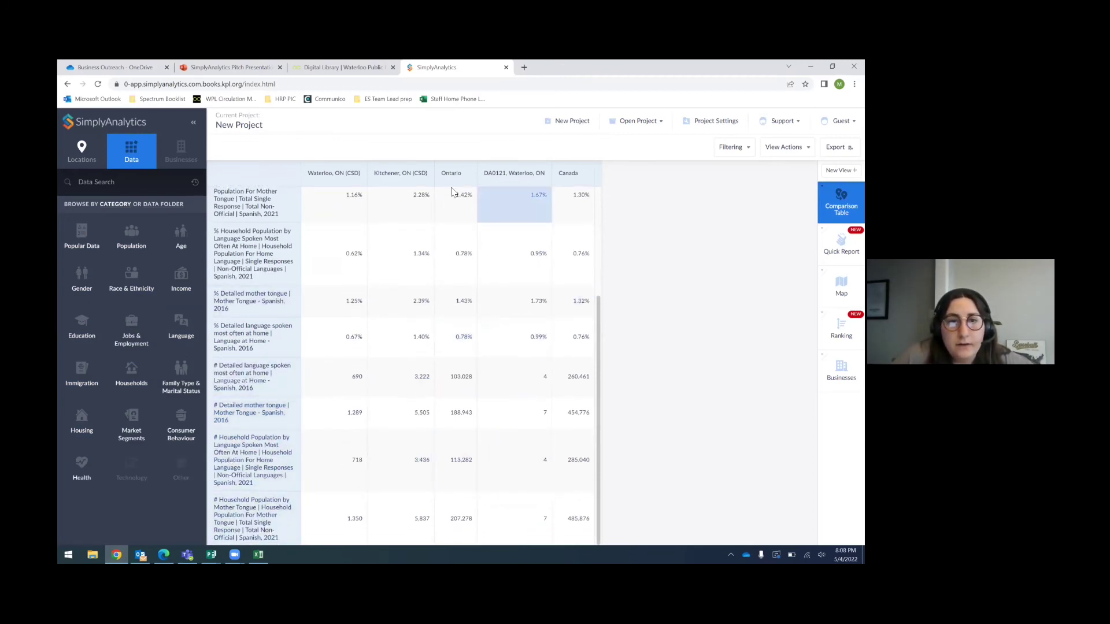
scroll(264, 255, up, 3)
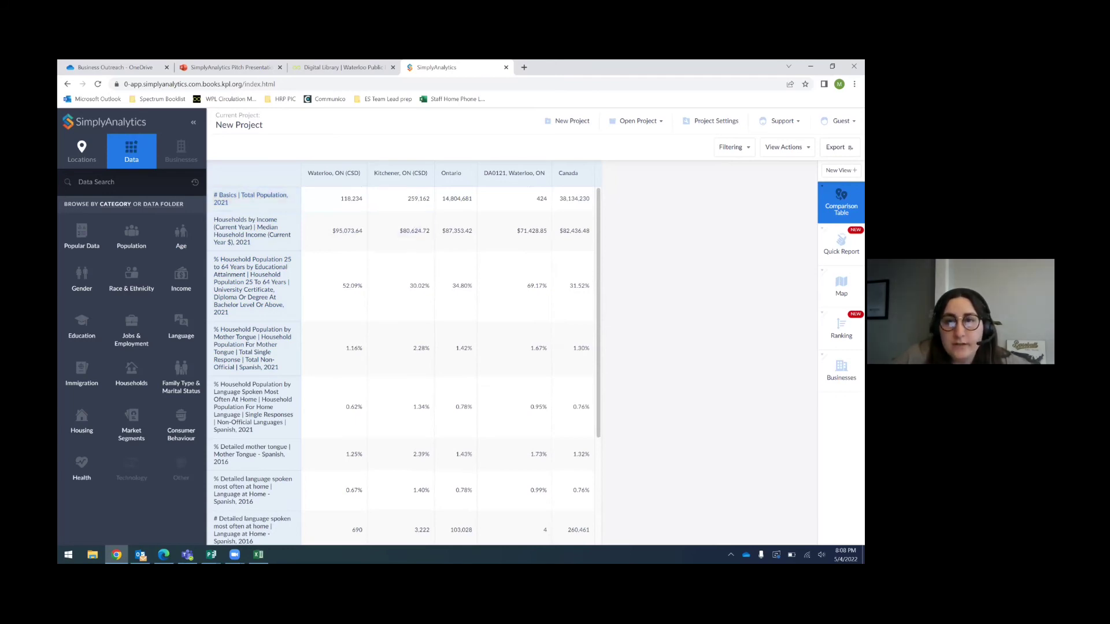
click(784, 147)
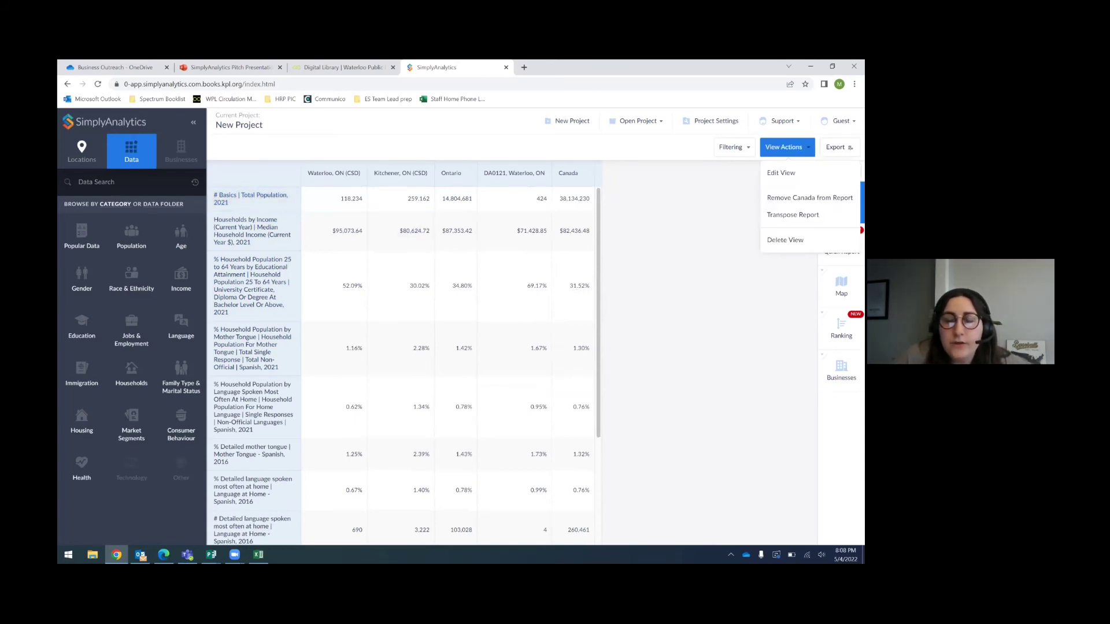
click(781, 173)
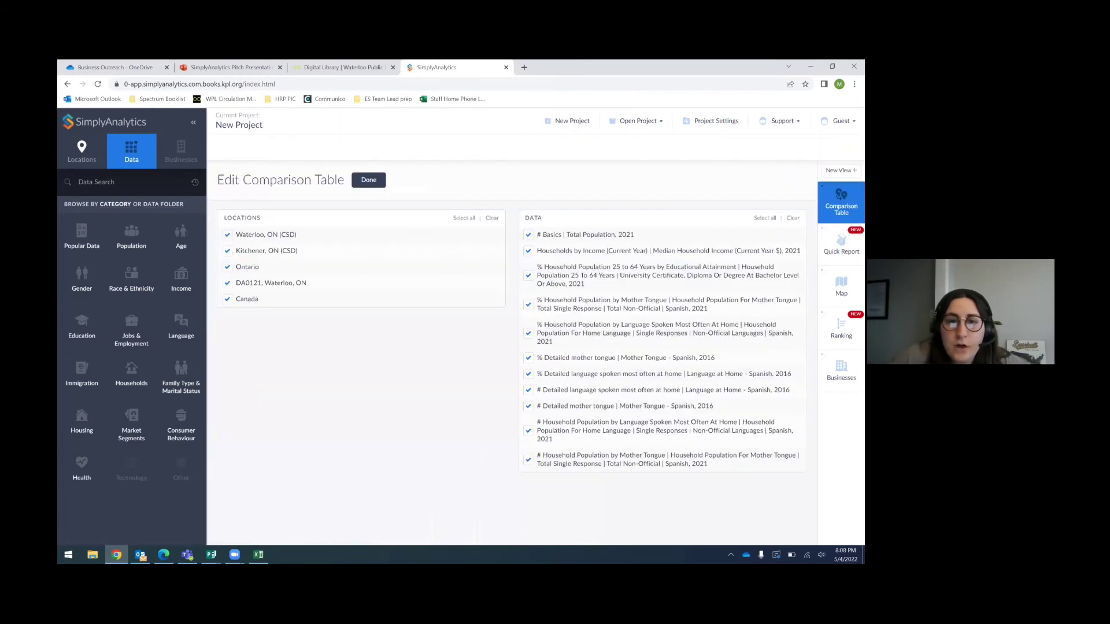
click(528, 235)
click(528, 251)
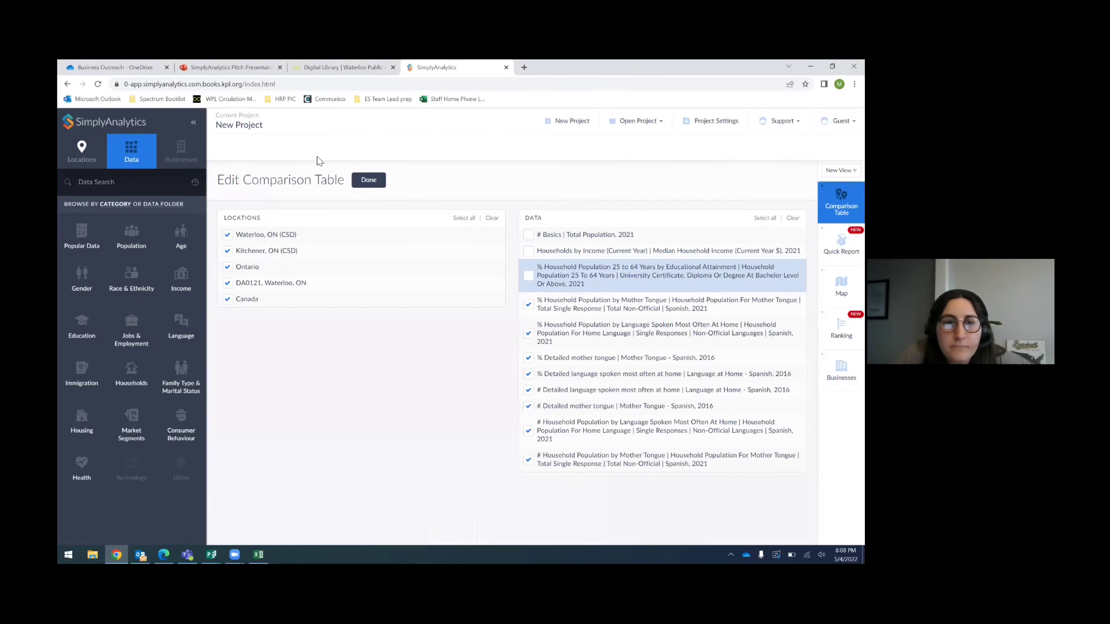
click(368, 180)
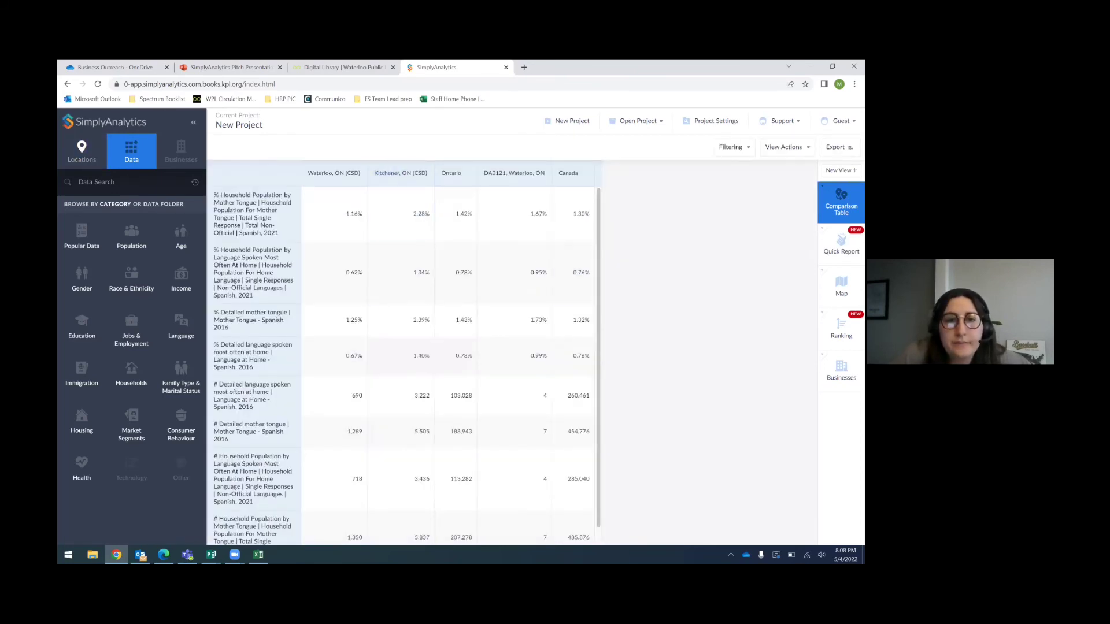
- Add Cambridge Bay, NU as a location column in the table
click(82, 162)
click(94, 183)
text(cambridge)
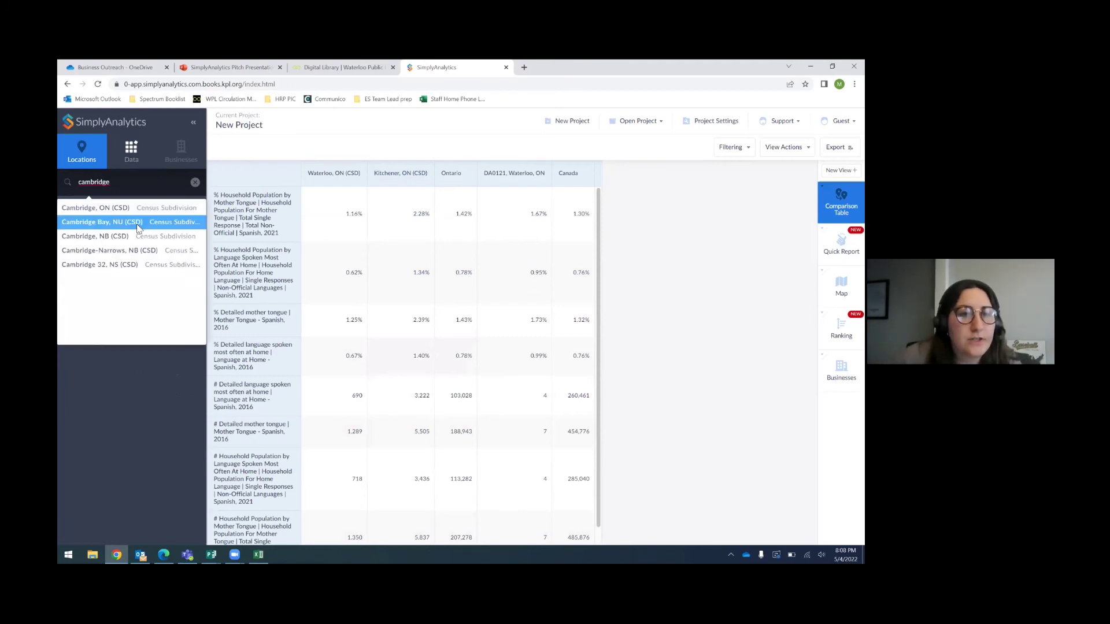
click(130, 227)
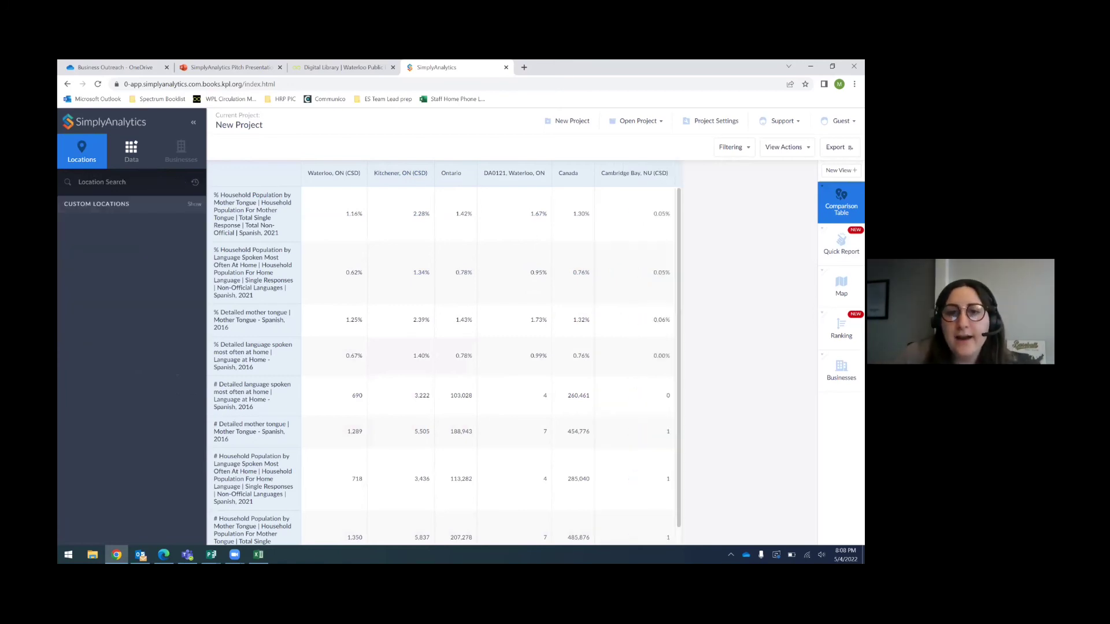
- Add Cambridge, ON, place it between DA0121 and Canada, then return to the presentation
click(118, 182)
text(cambridge)
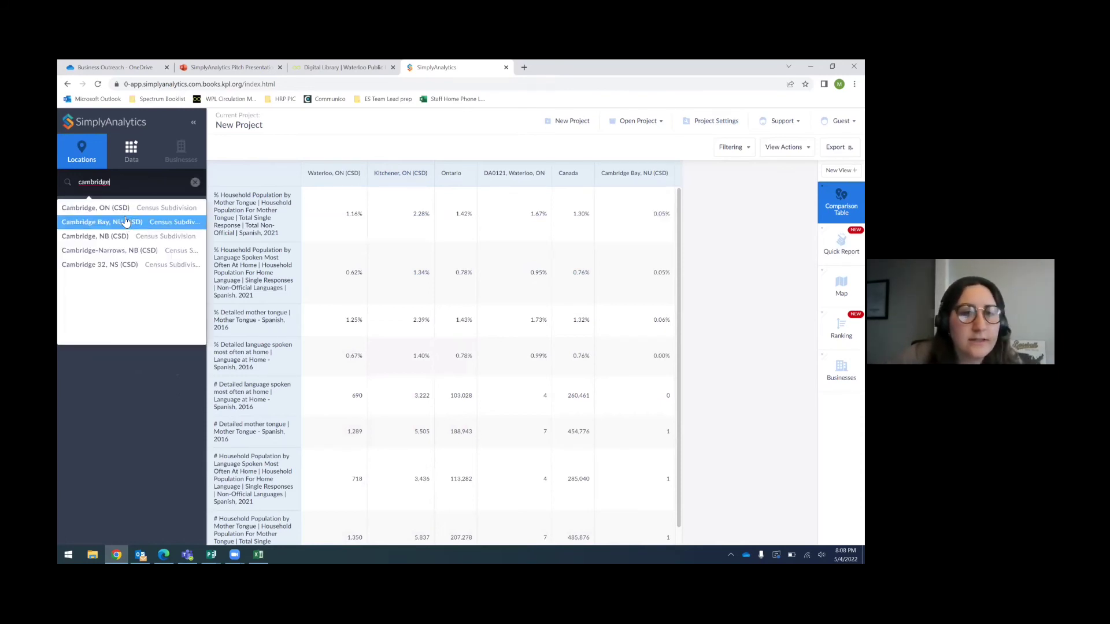
click(115, 207)
drag(710, 173, 428, 177)
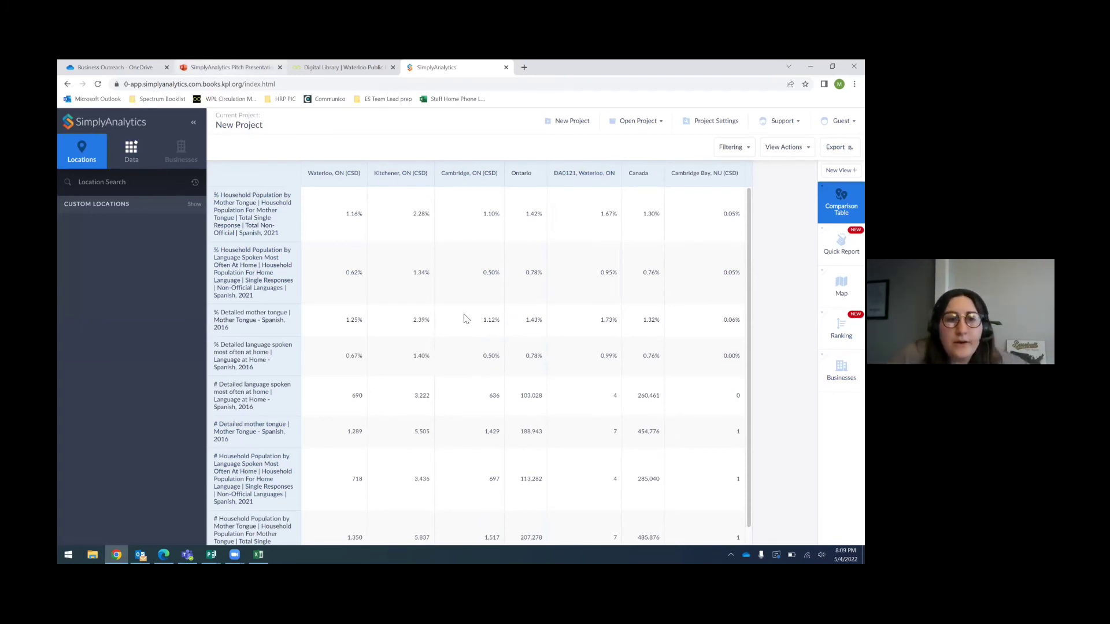
key(ctrl+2)
- Show PowerPoint slide 11 'Ranking Report', then return to the SimplyAnalytics comparison table
key(Right)
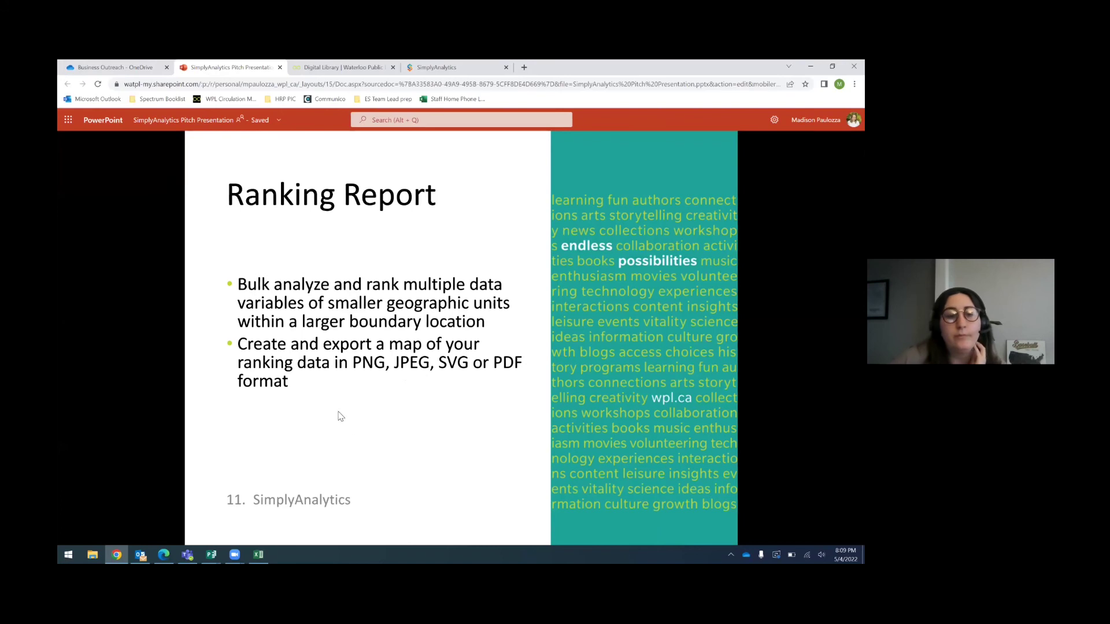
click(462, 68)
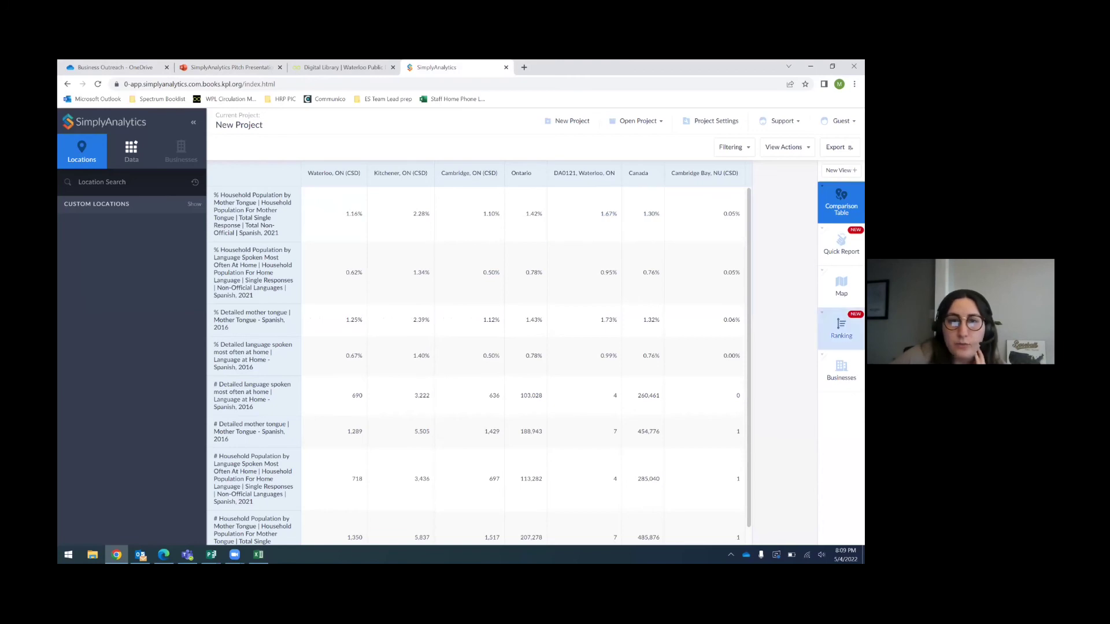
- Switch to a ranking view and remove the Total Population and education attainment columns
click(842, 328)
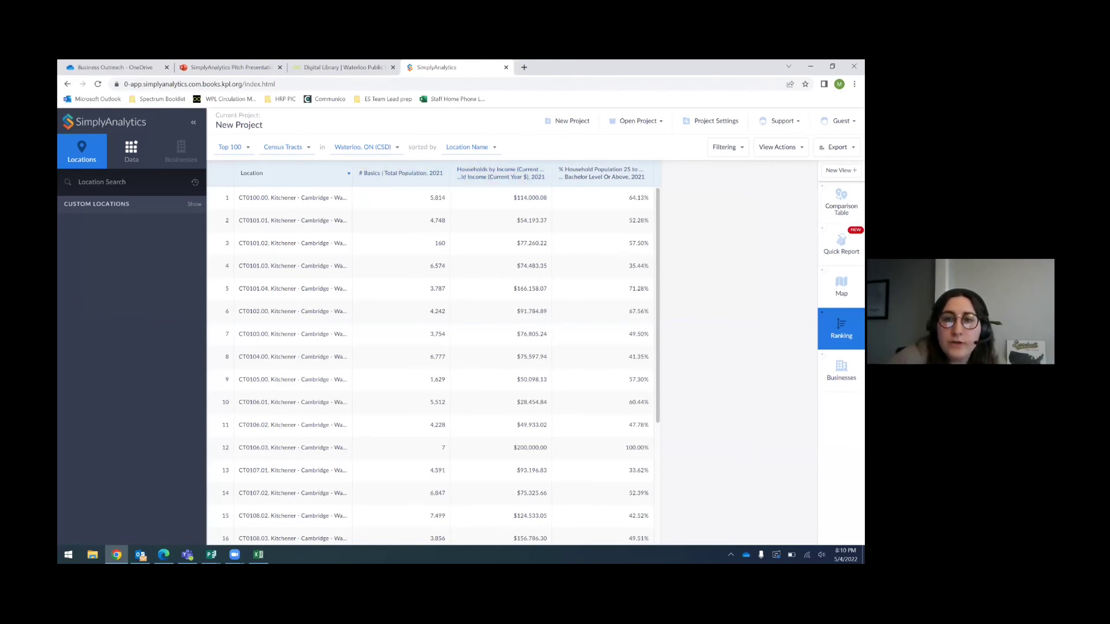
click(780, 147)
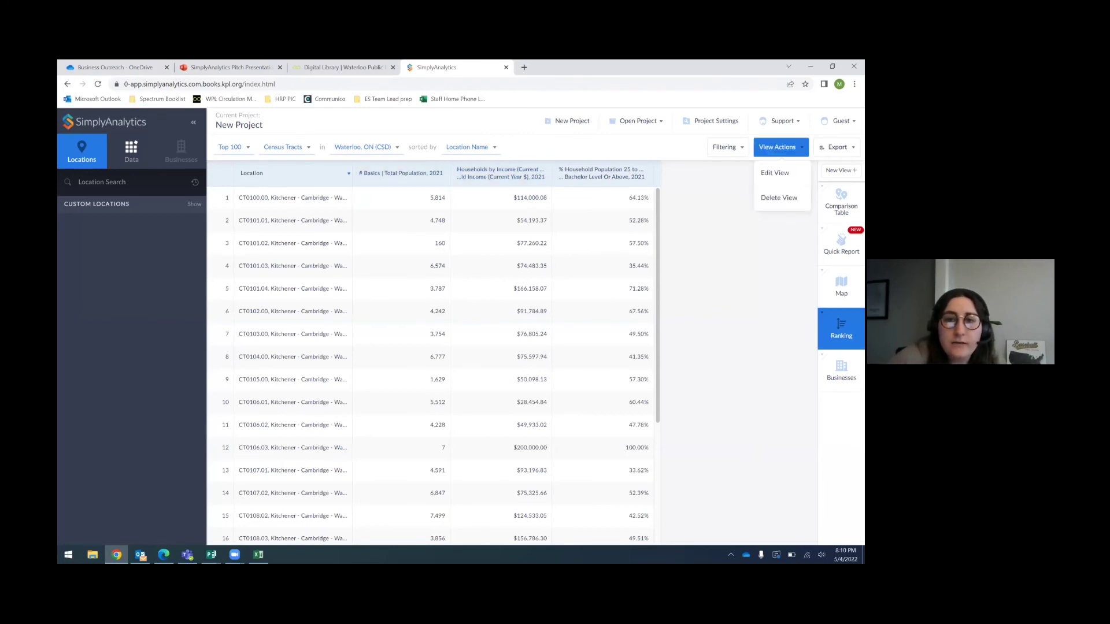
click(408, 172)
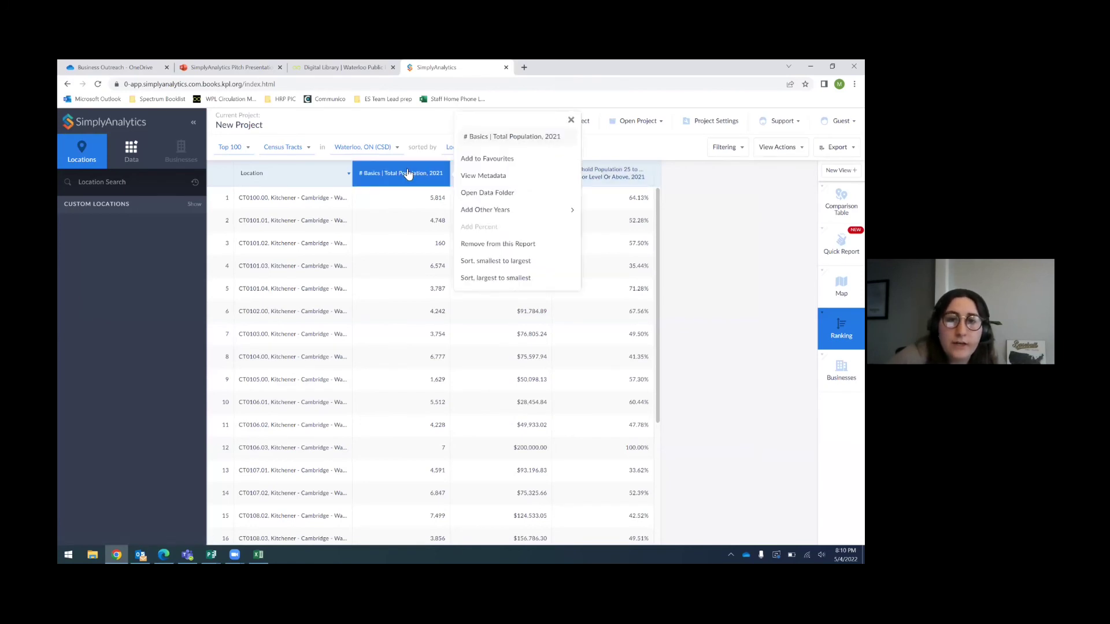
click(496, 244)
click(516, 173)
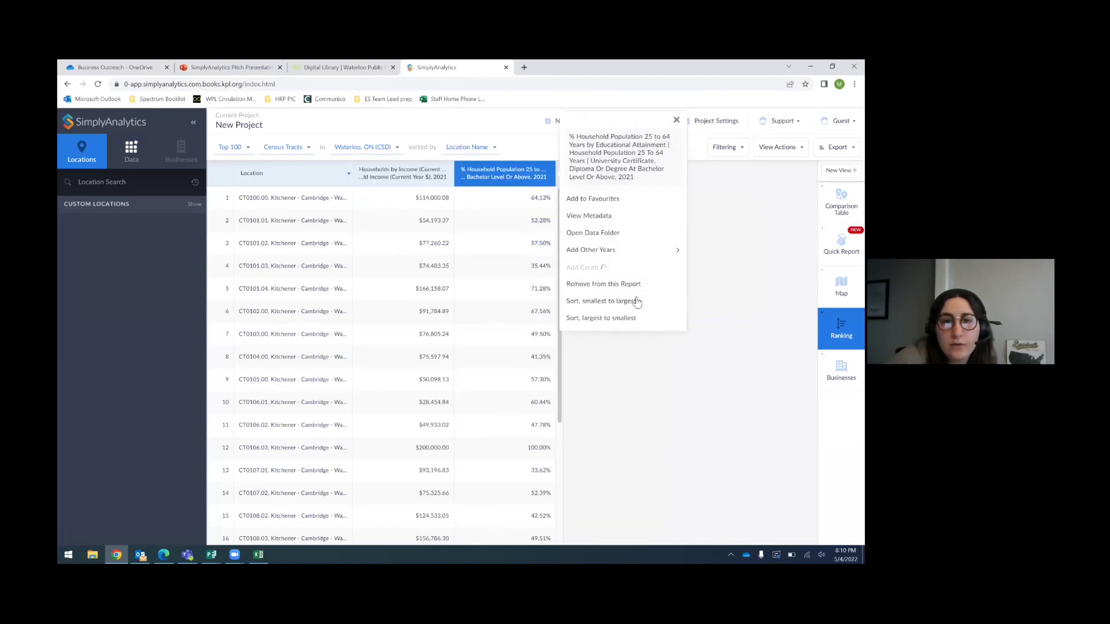
click(636, 283)
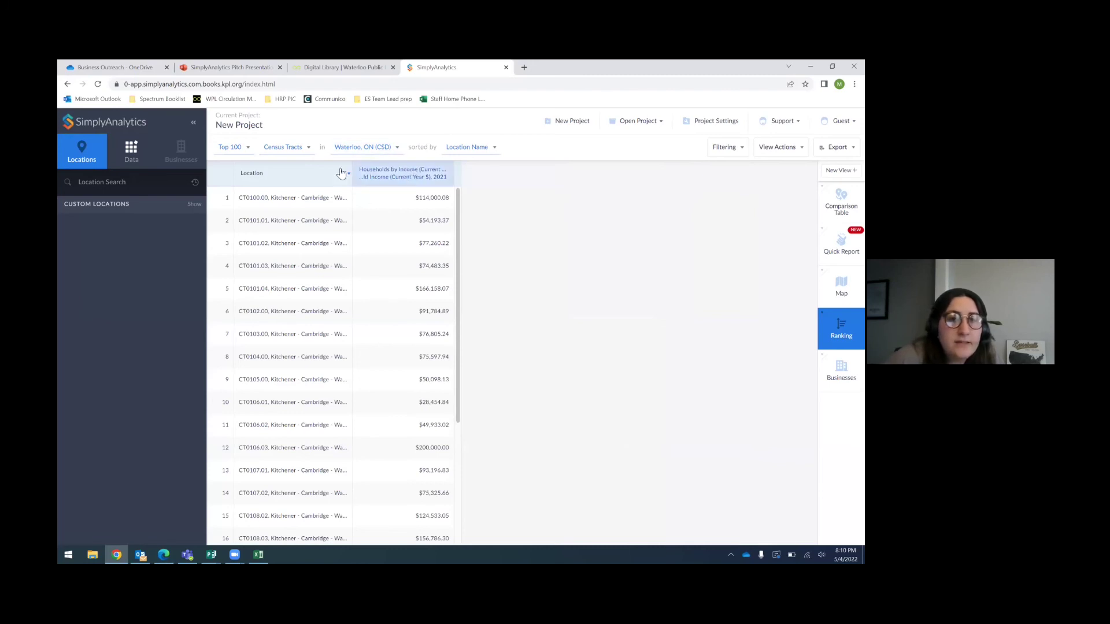
- Rank Dissemination Areas by median household income, largest first, showing DA0582 at $223,133.38 on top
click(289, 151)
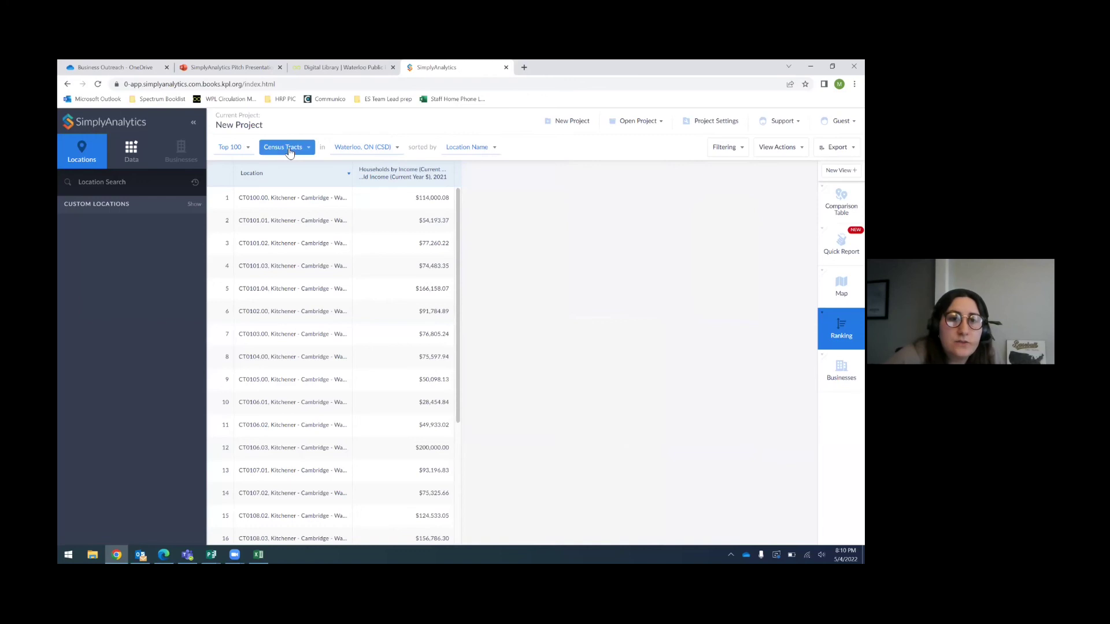
click(298, 205)
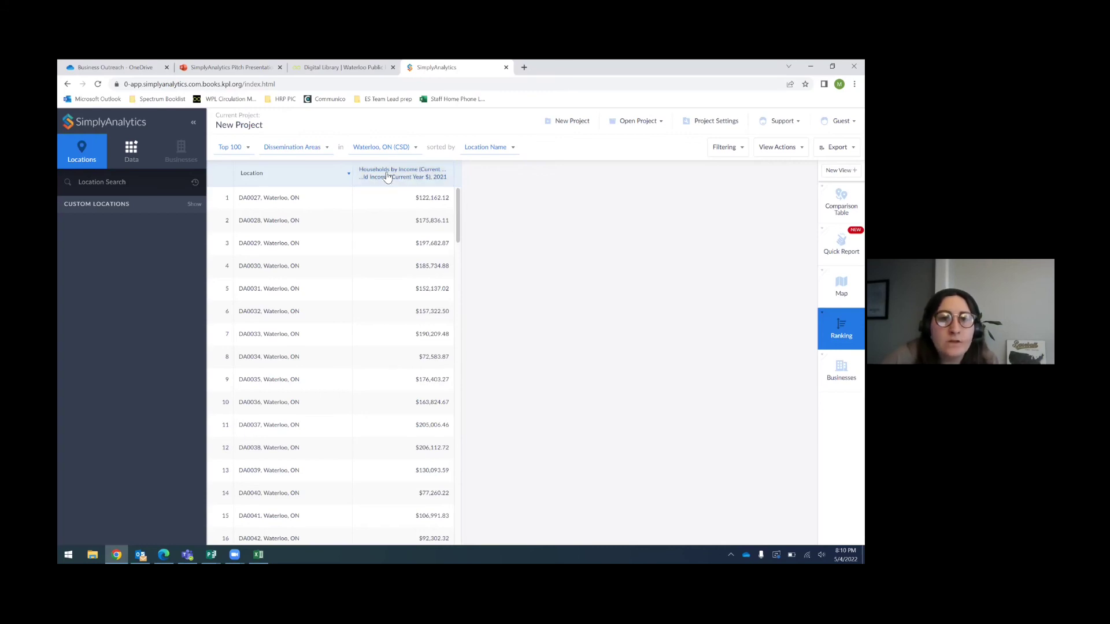
click(408, 180)
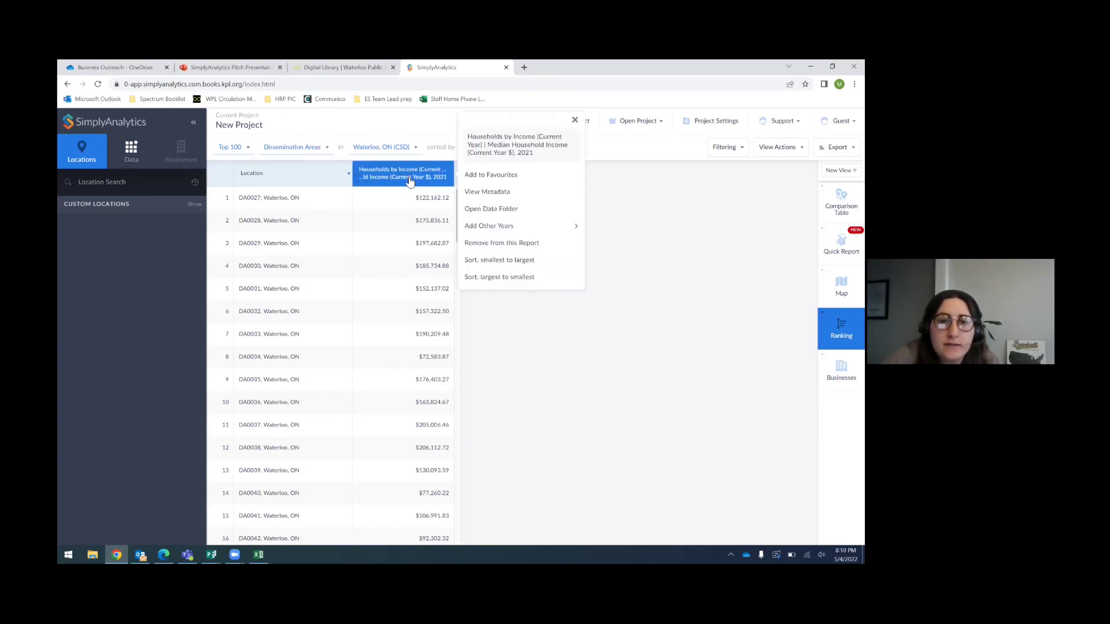
click(520, 278)
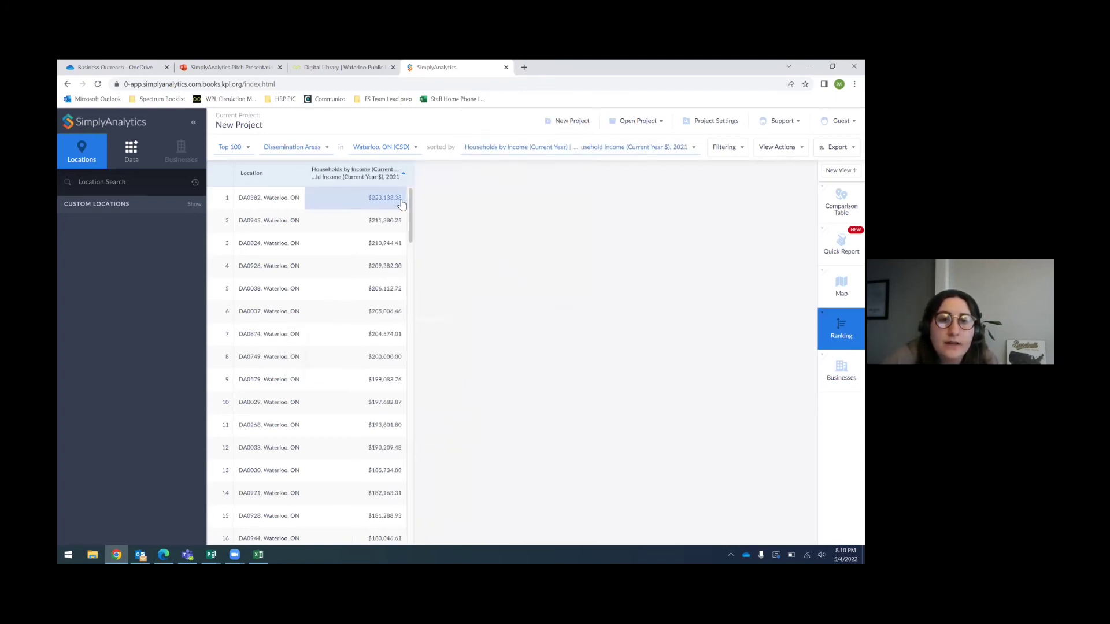
click(349, 197)
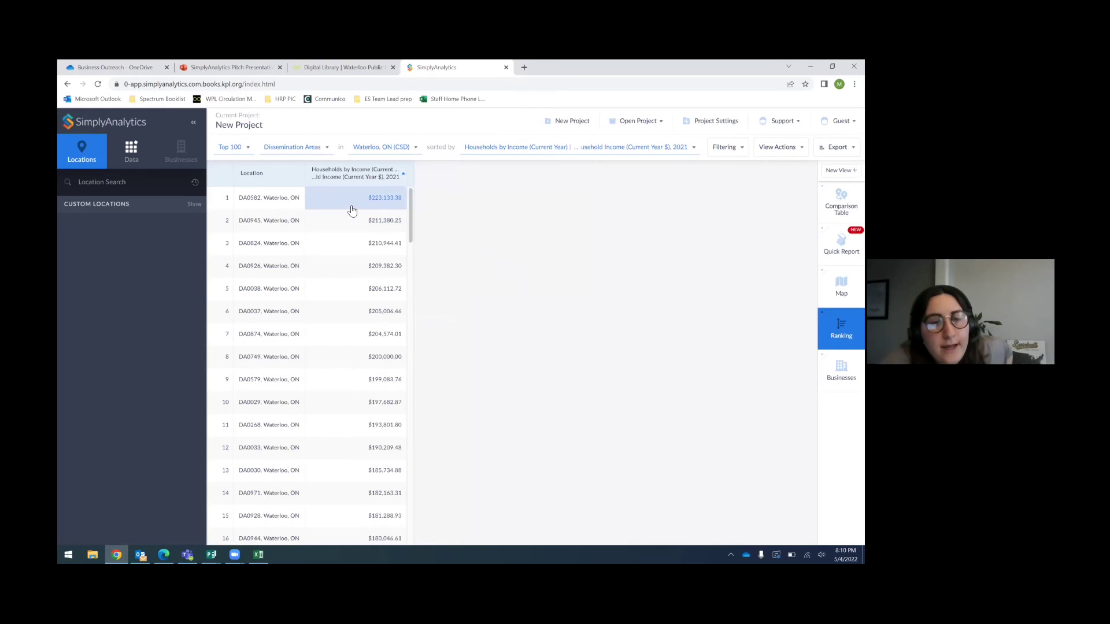
click(282, 202)
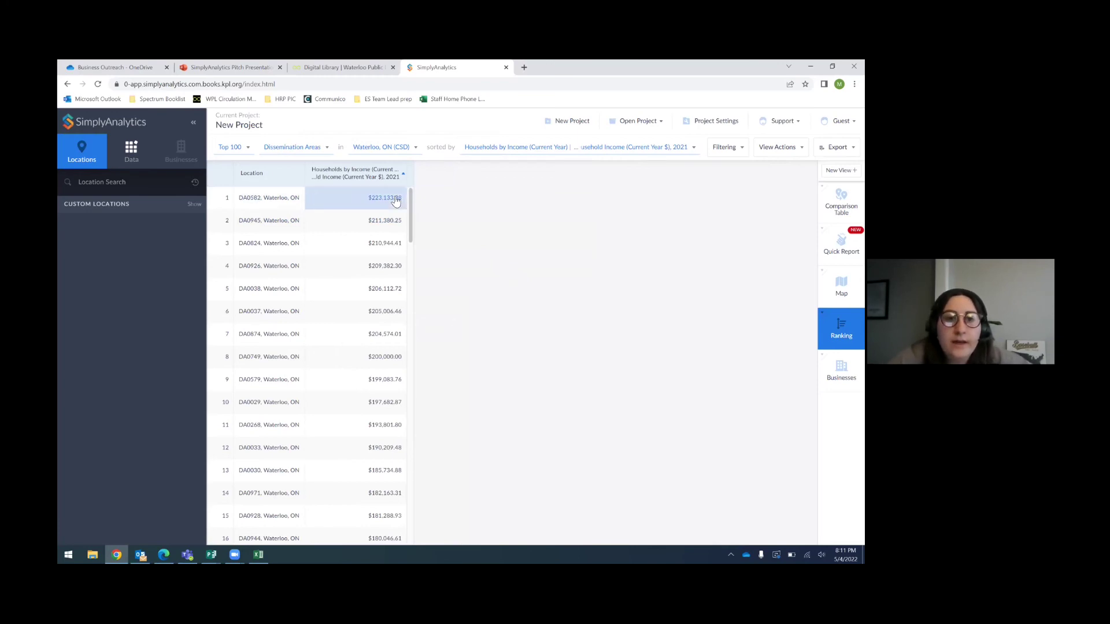
- Map DA0582's median household income by Dissemination Areas without the engineer layer, then reopen the ranking
click(374, 207)
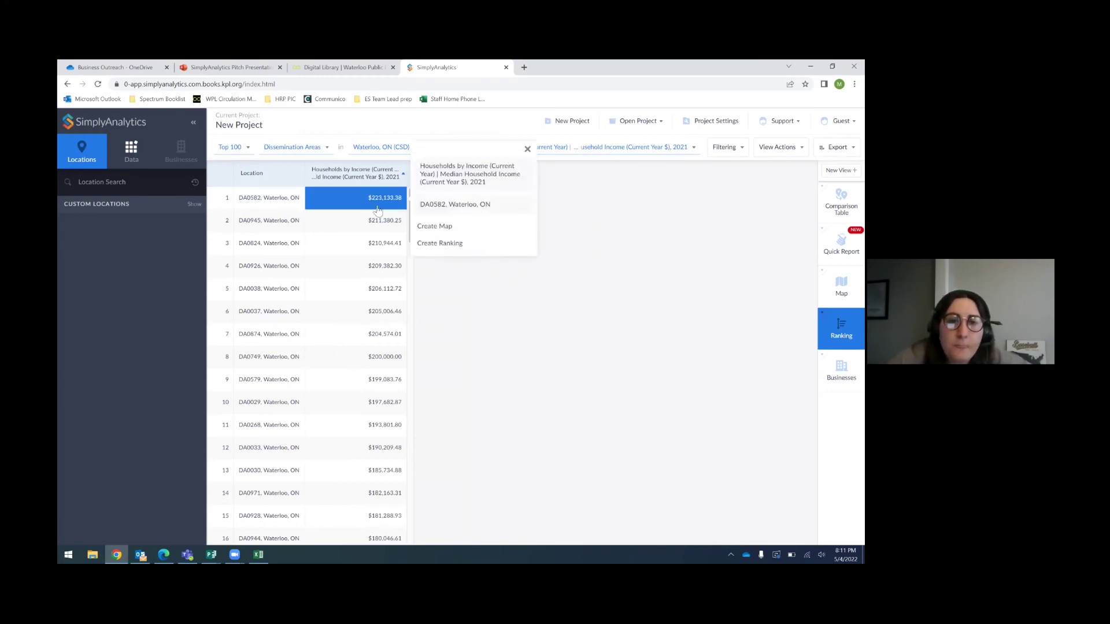
click(441, 234)
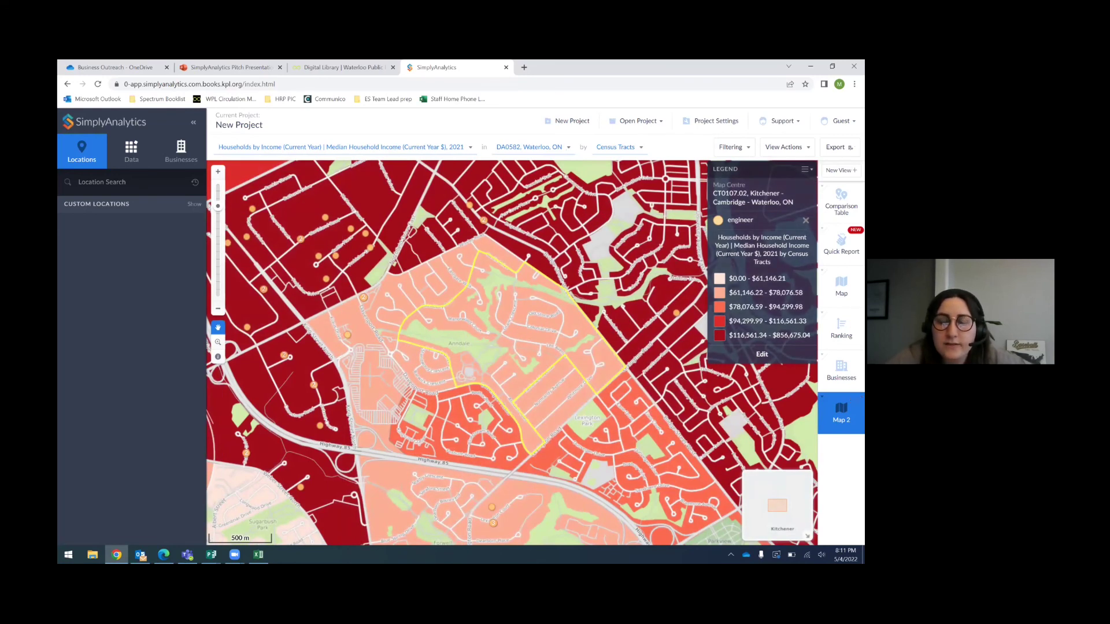
click(806, 221)
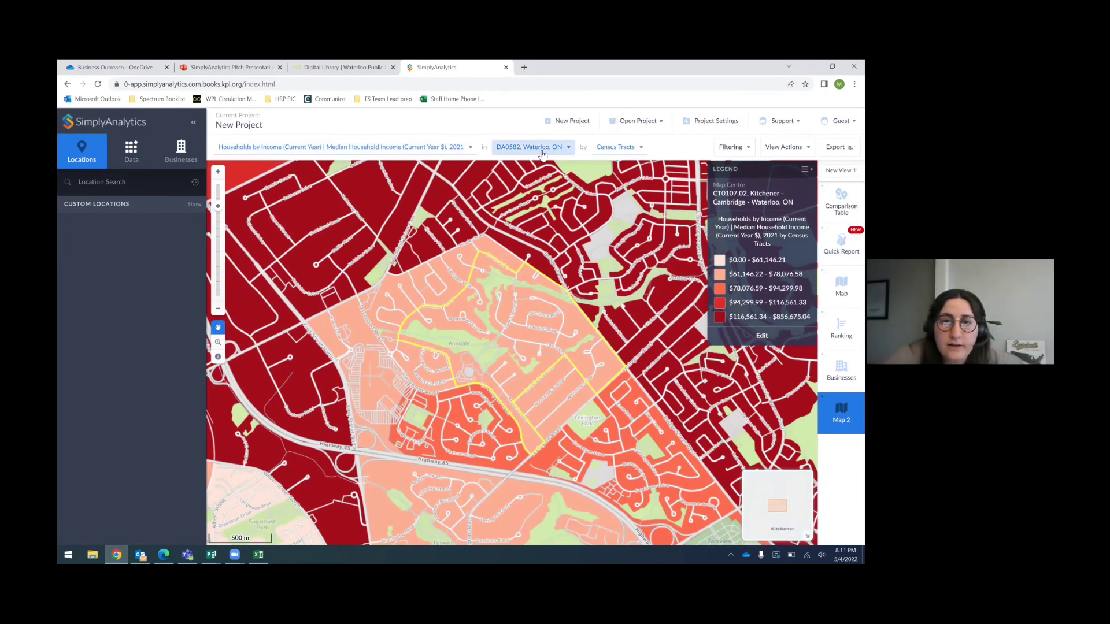
click(628, 152)
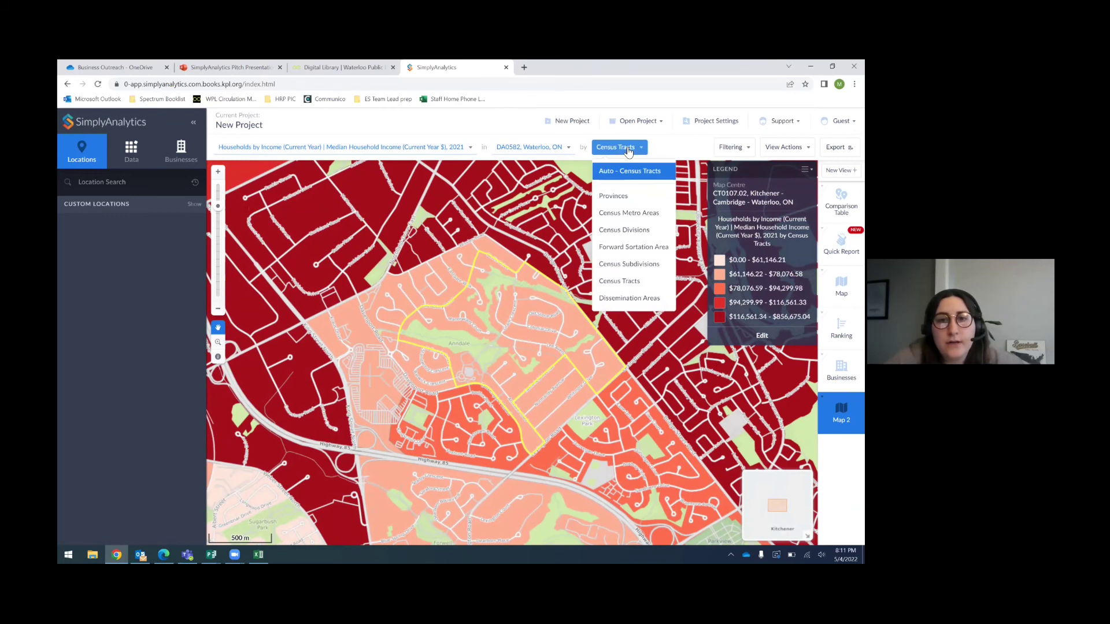
click(636, 298)
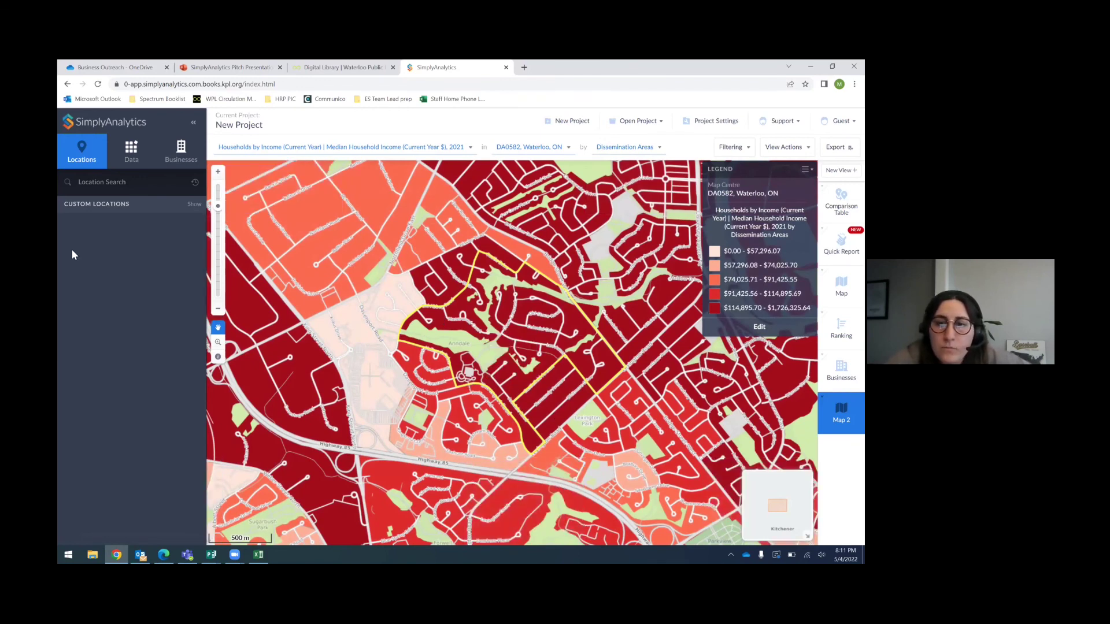
click(841, 328)
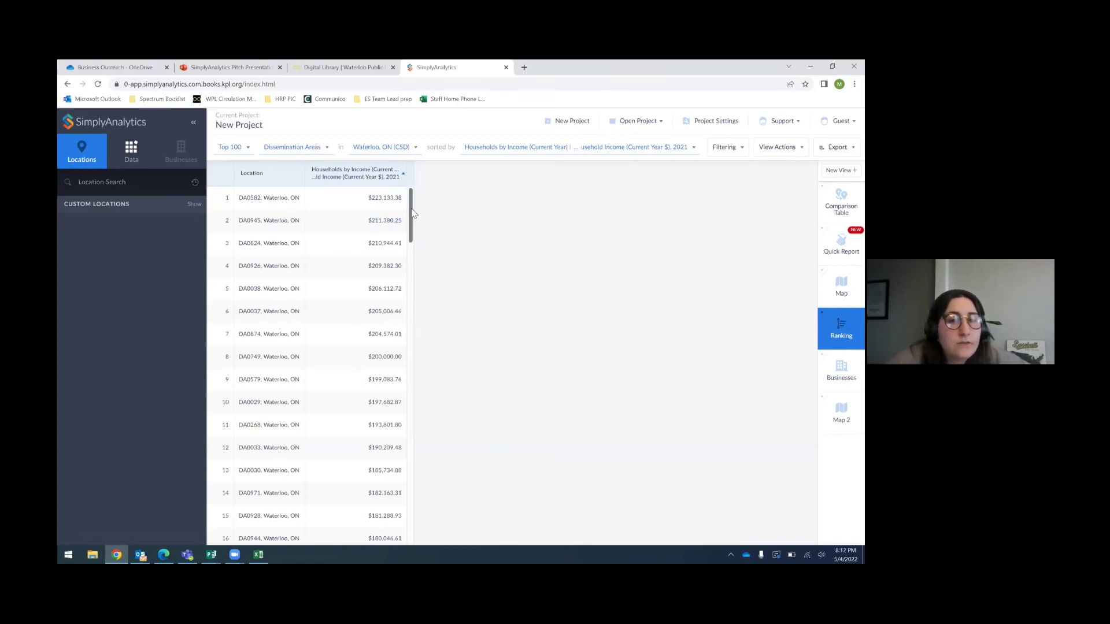
- Expand the income ranking from Top 100 to Top 1000 areas
scroll(408, 262, down, 20)
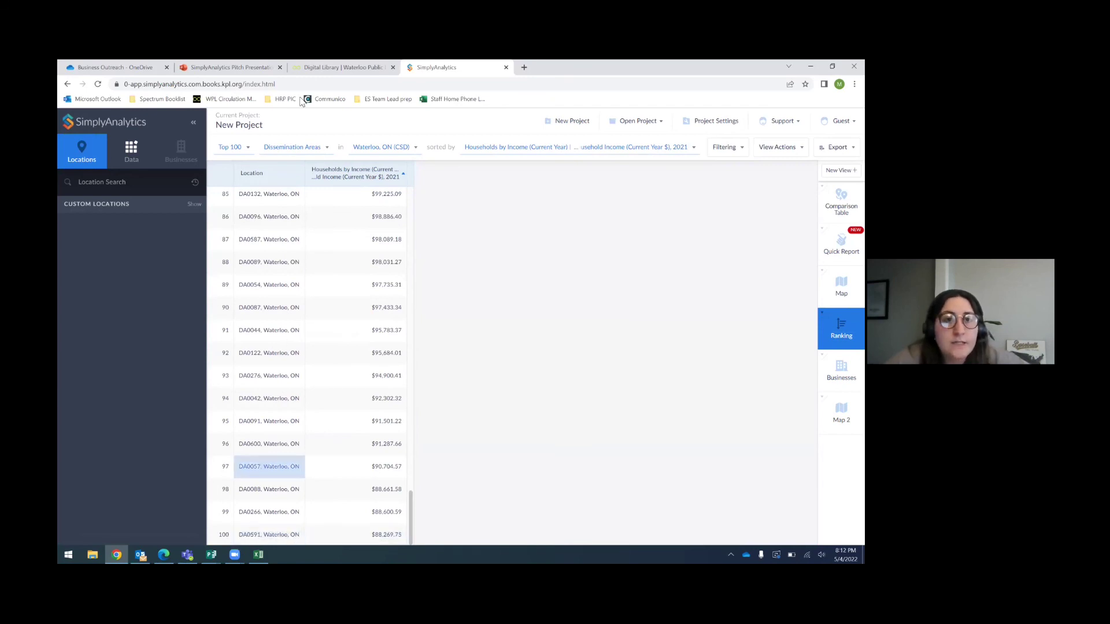
click(237, 148)
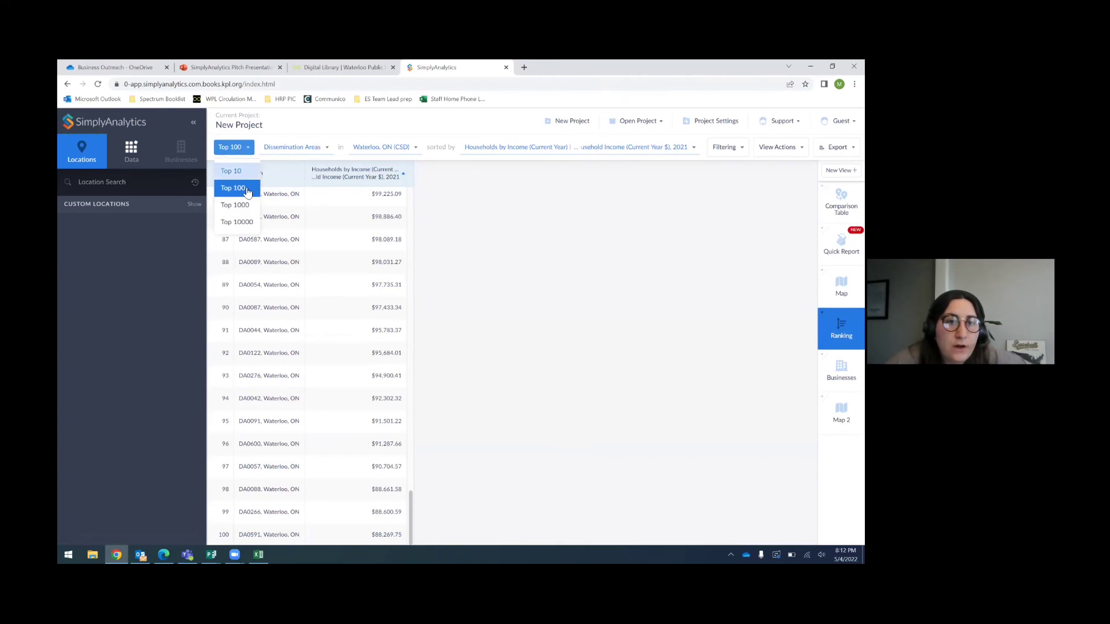
click(238, 205)
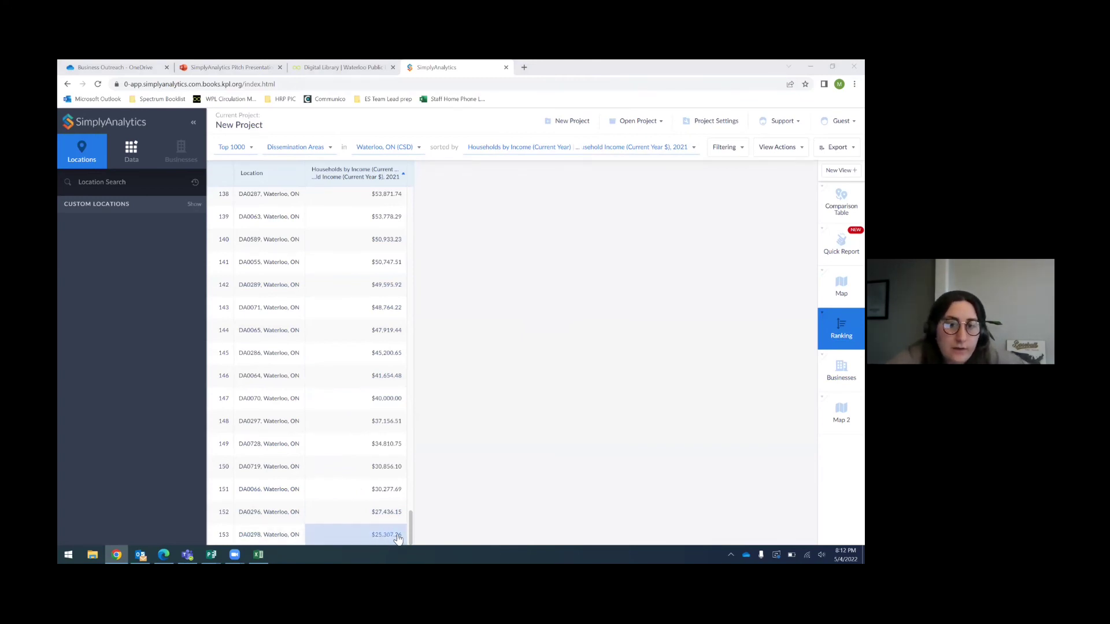
- Create a map of lowest-income area DA0298, then return to the 'Ranking Report' slide
click(349, 536)
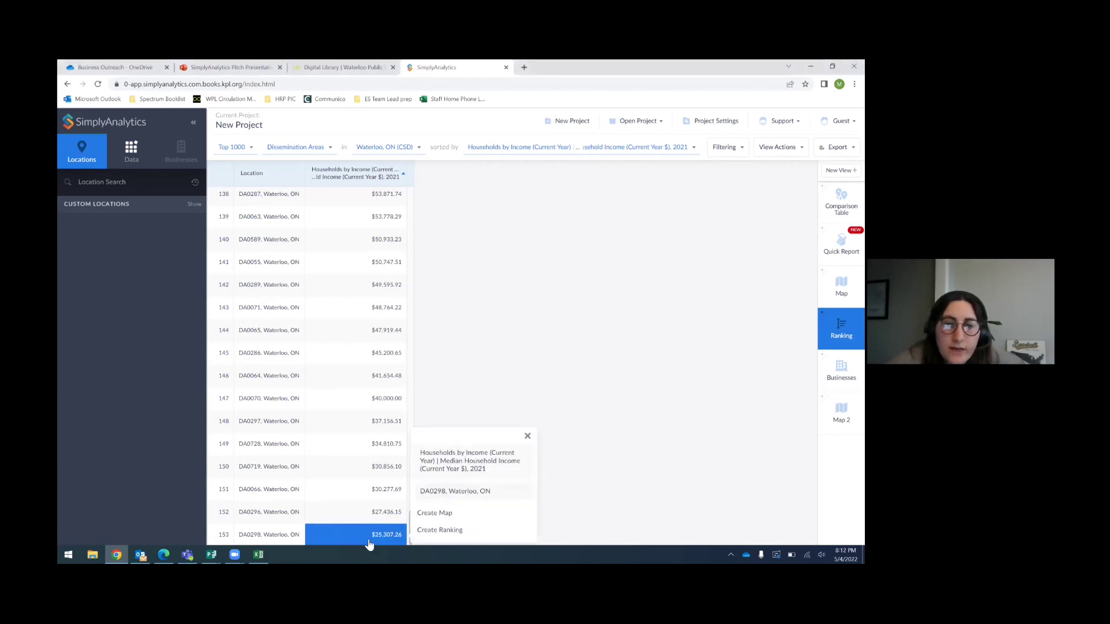
click(456, 514)
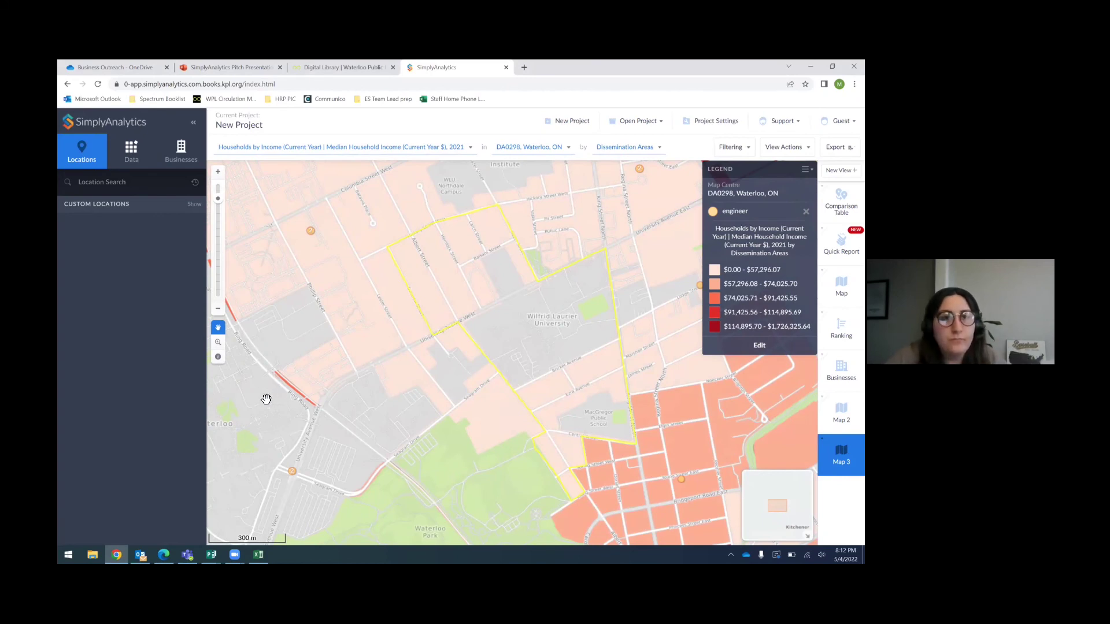
click(228, 68)
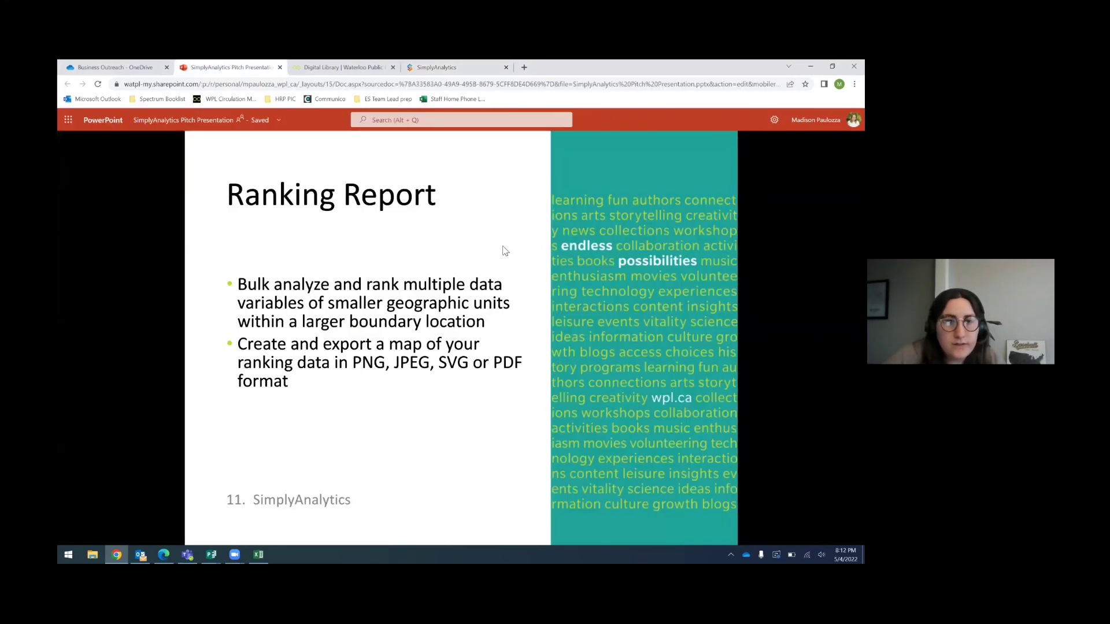
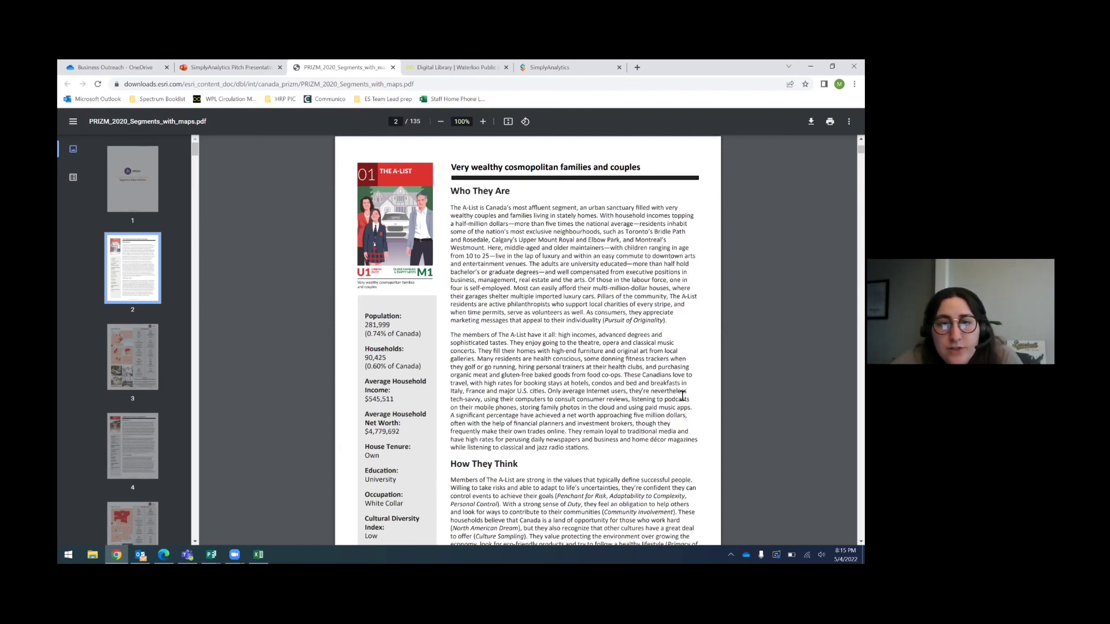
- Scroll the PRIZM 2020 PDF into page 3 to read the A-List's attitudes, location maps and lifestyle
scroll(684, 398, down, 1)
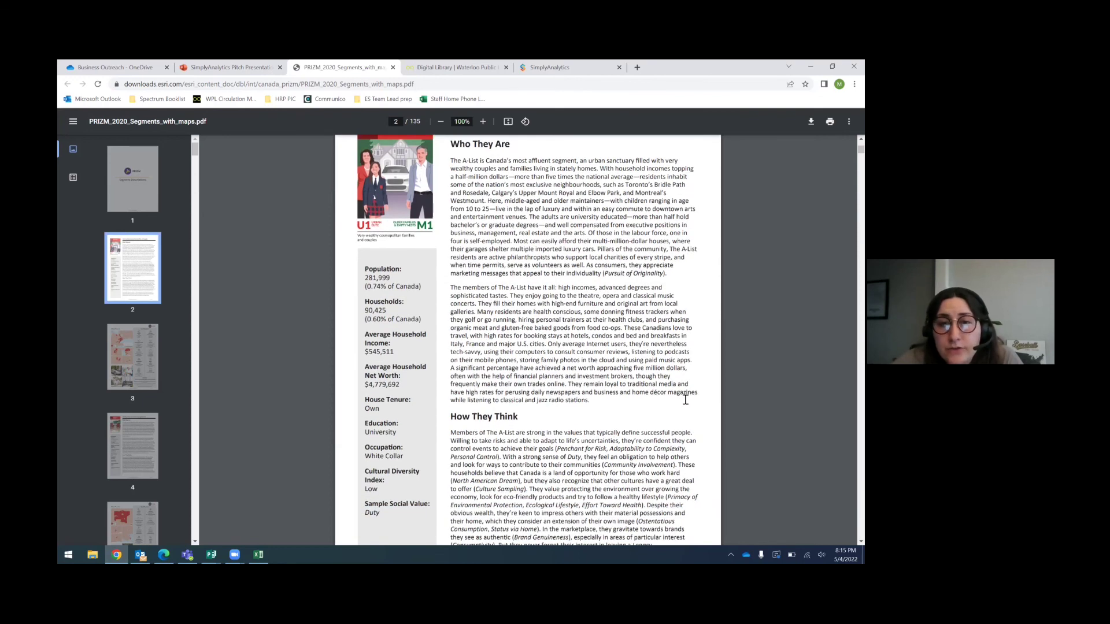
scroll(685, 399, down, 1)
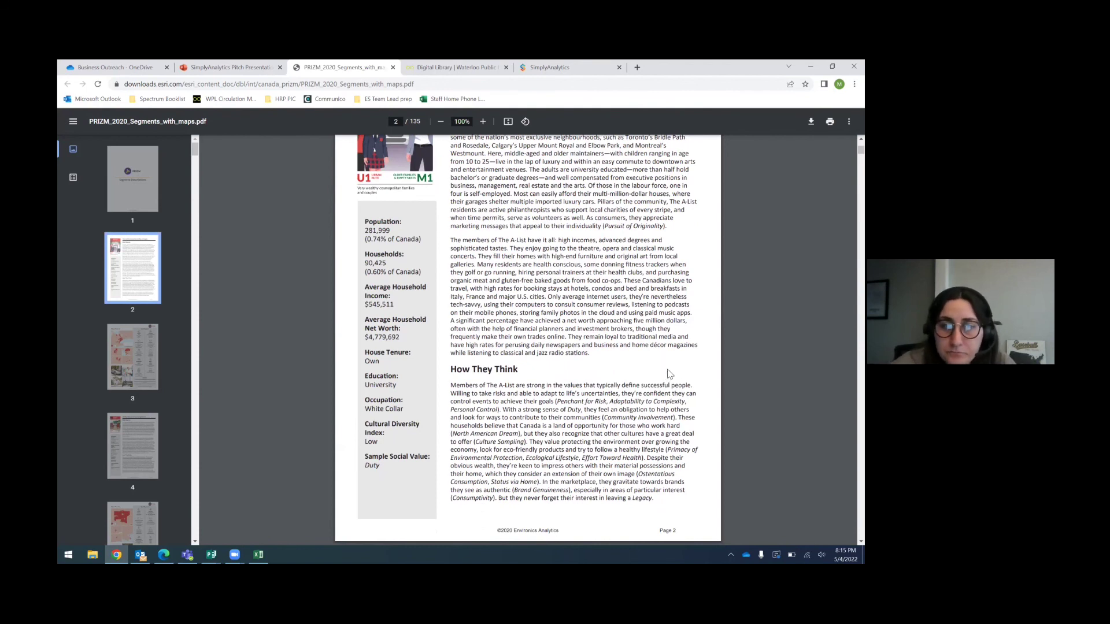
scroll(578, 300, down, 1)
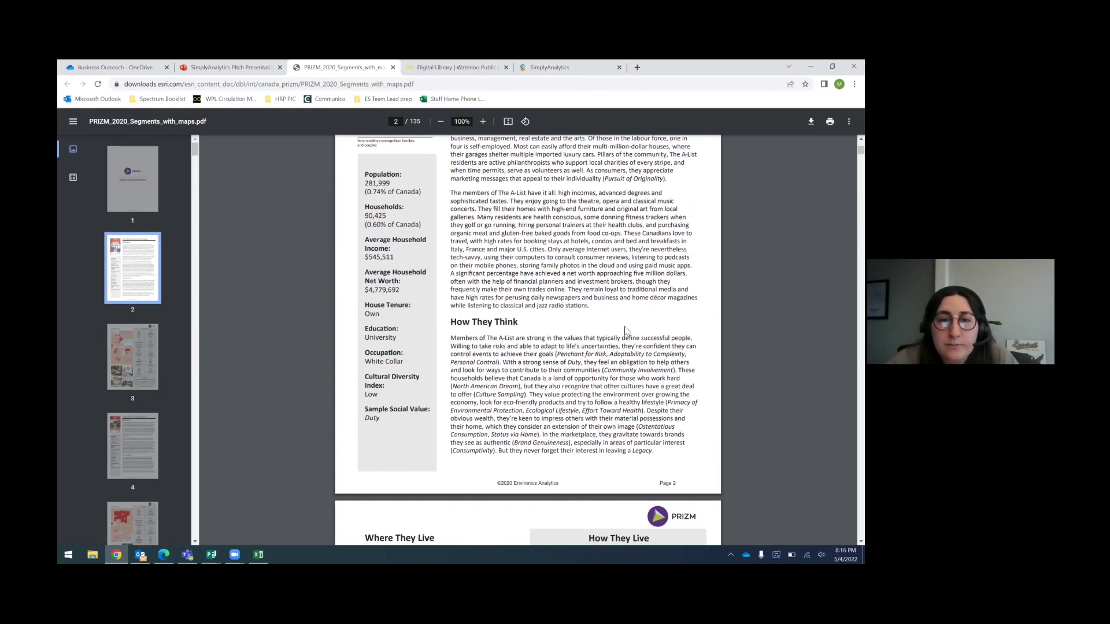
scroll(630, 327, down, 3)
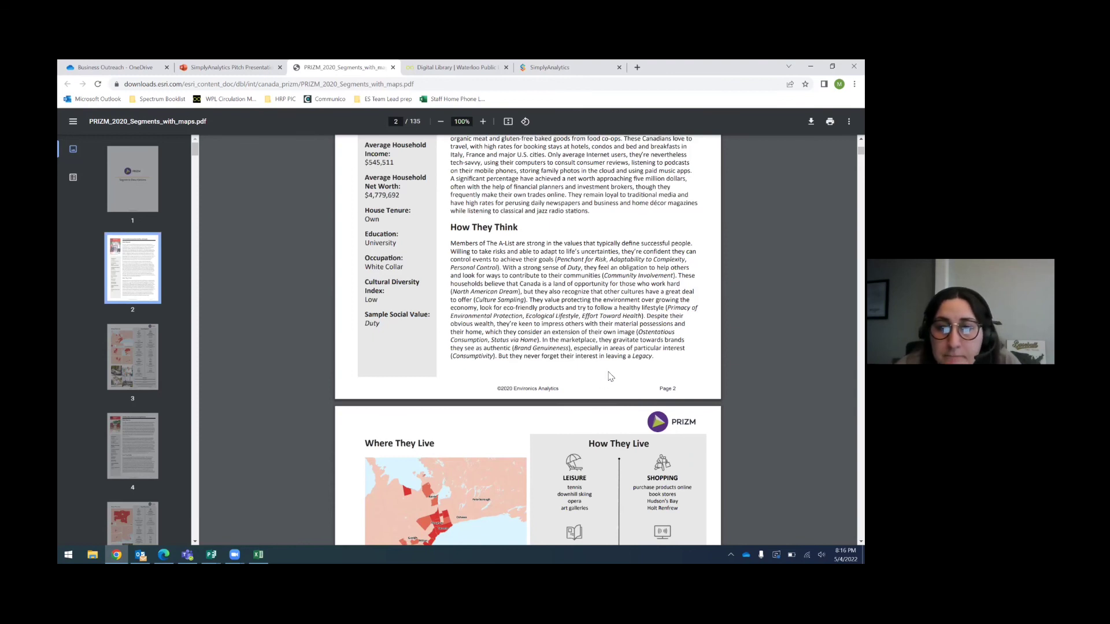
scroll(610, 377, down, 1)
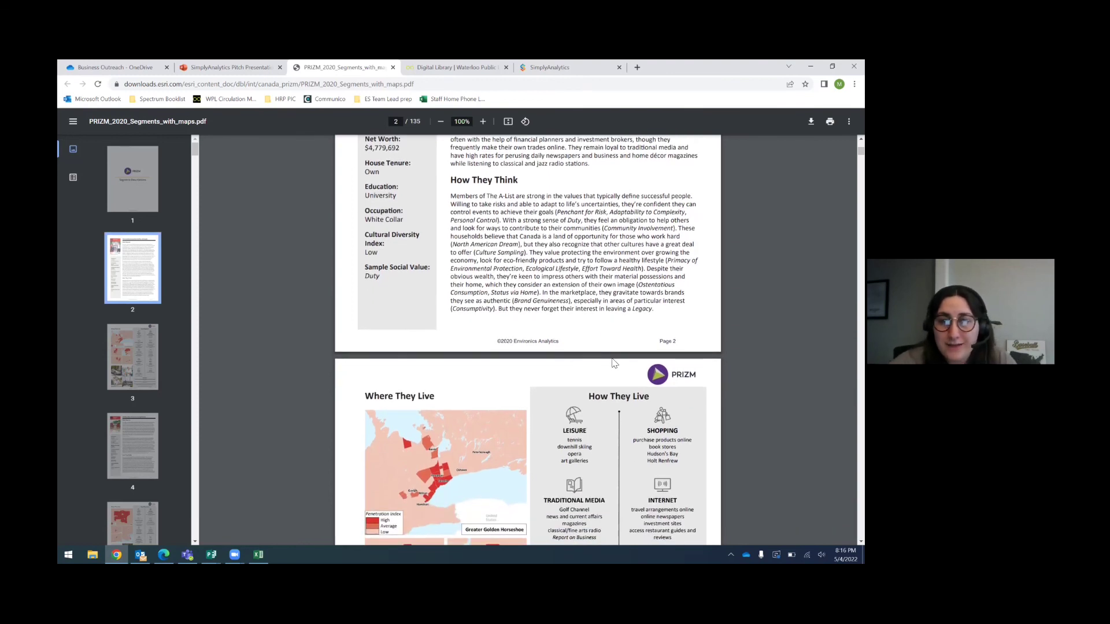
scroll(612, 363, down, 4)
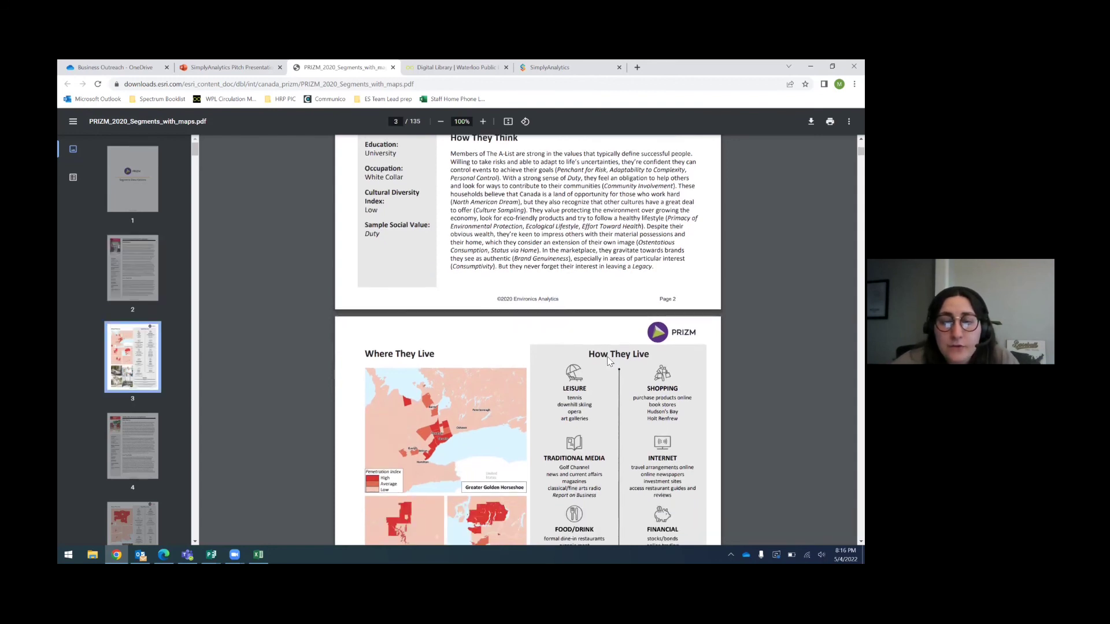
scroll(567, 185, down, 1)
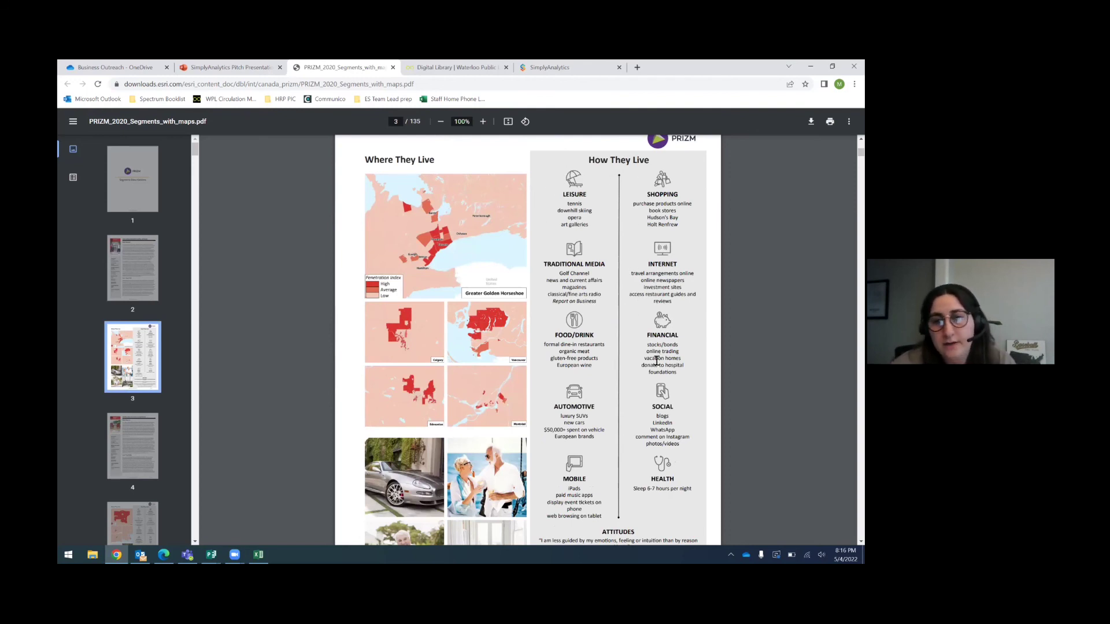
scroll(615, 398, down, 3)
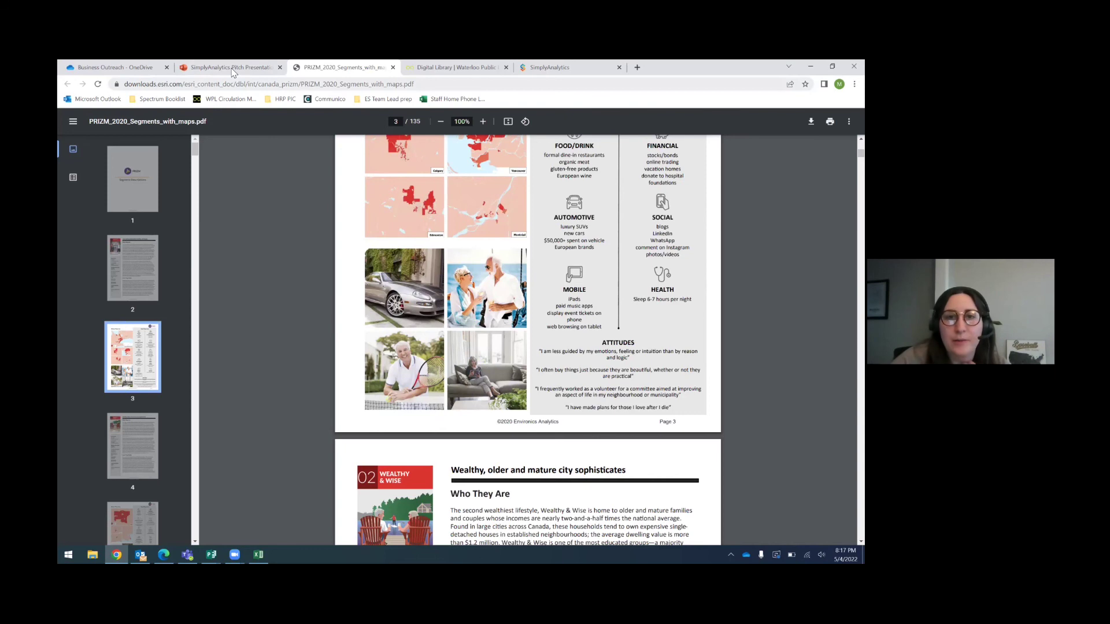
- Back in the SimplyAnalytics project, start a new Related Data Table view
click(553, 71)
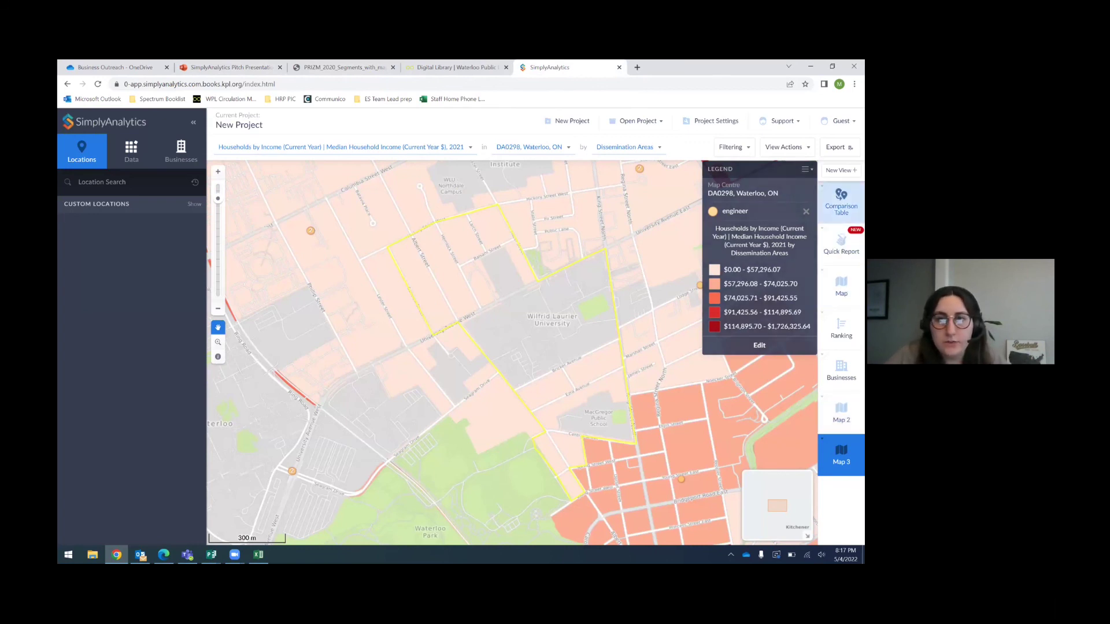
click(840, 170)
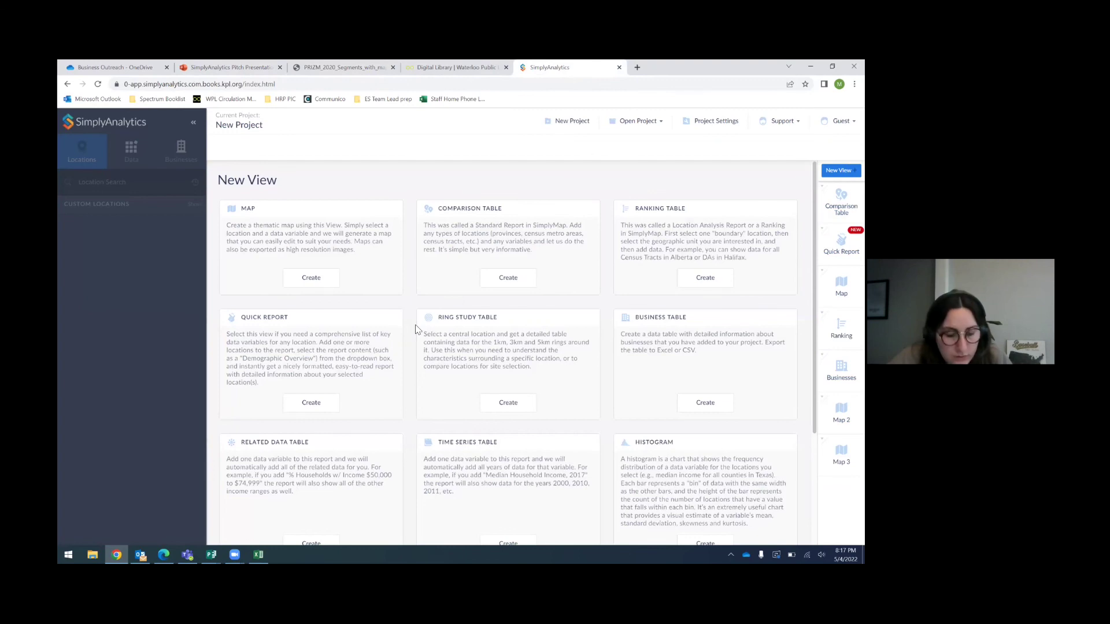
scroll(418, 329, down, 1)
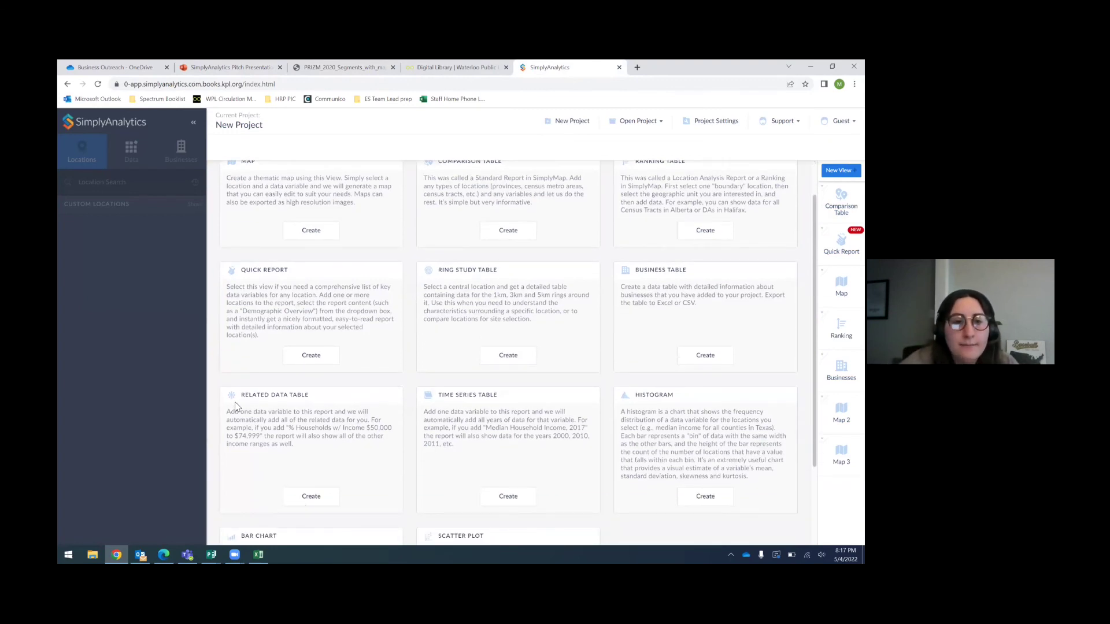
scroll(277, 386, down, 1)
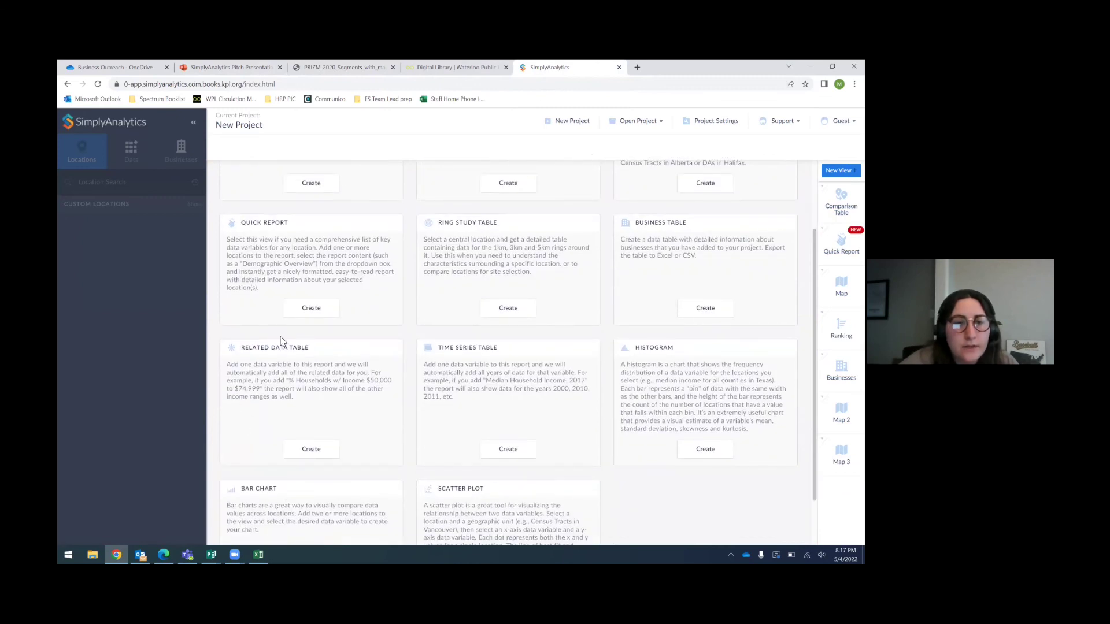
click(323, 451)
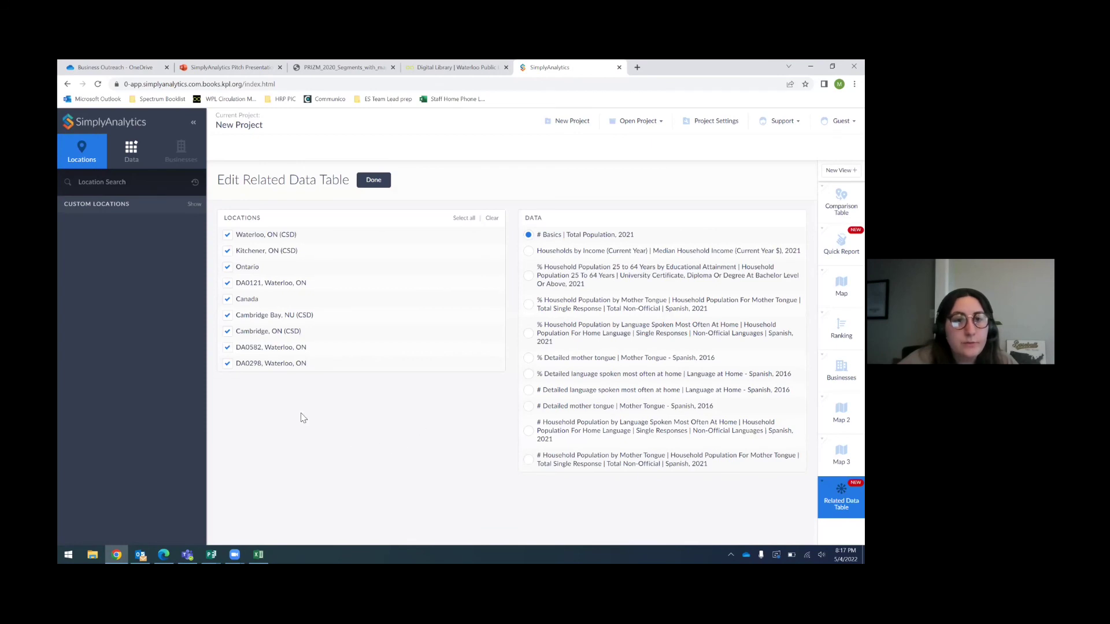
- Limit the table to Waterloo, ON (CSD) only, giving Total Population 2021 of 118,234
click(258, 352)
click(227, 250)
click(227, 266)
click(227, 282)
click(227, 299)
click(227, 315)
click(227, 332)
click(227, 347)
click(227, 363)
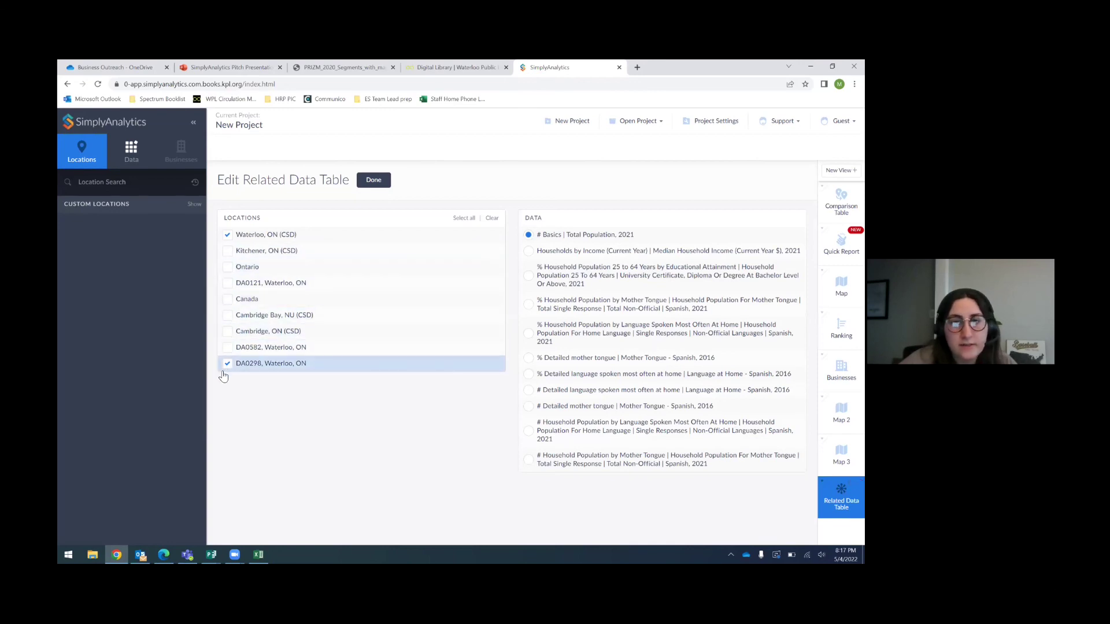
click(365, 185)
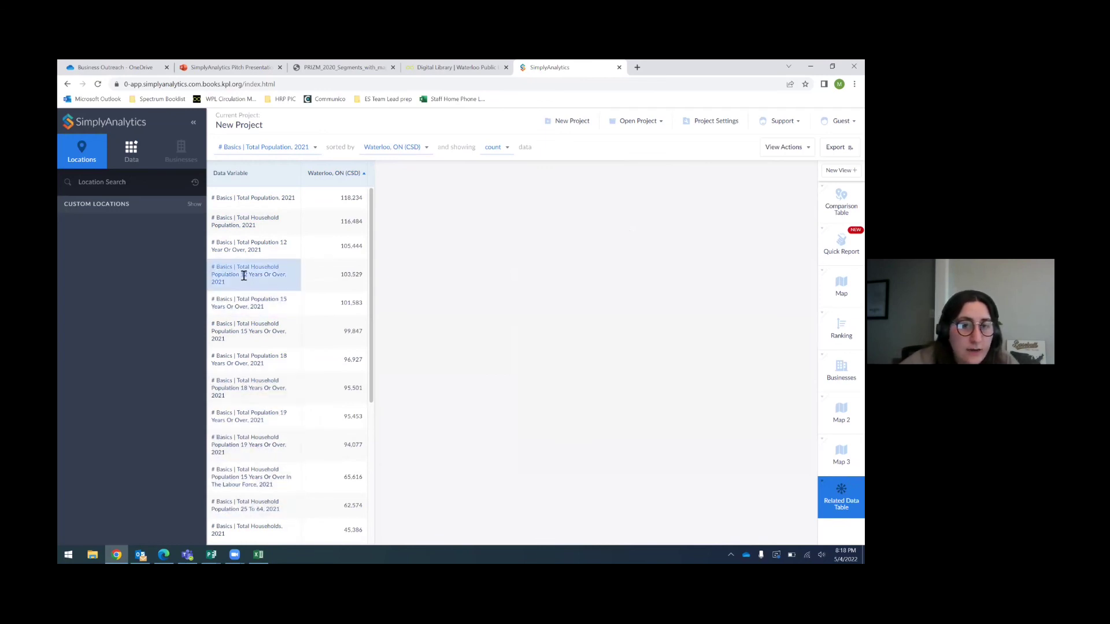
scroll(231, 370, down, 5)
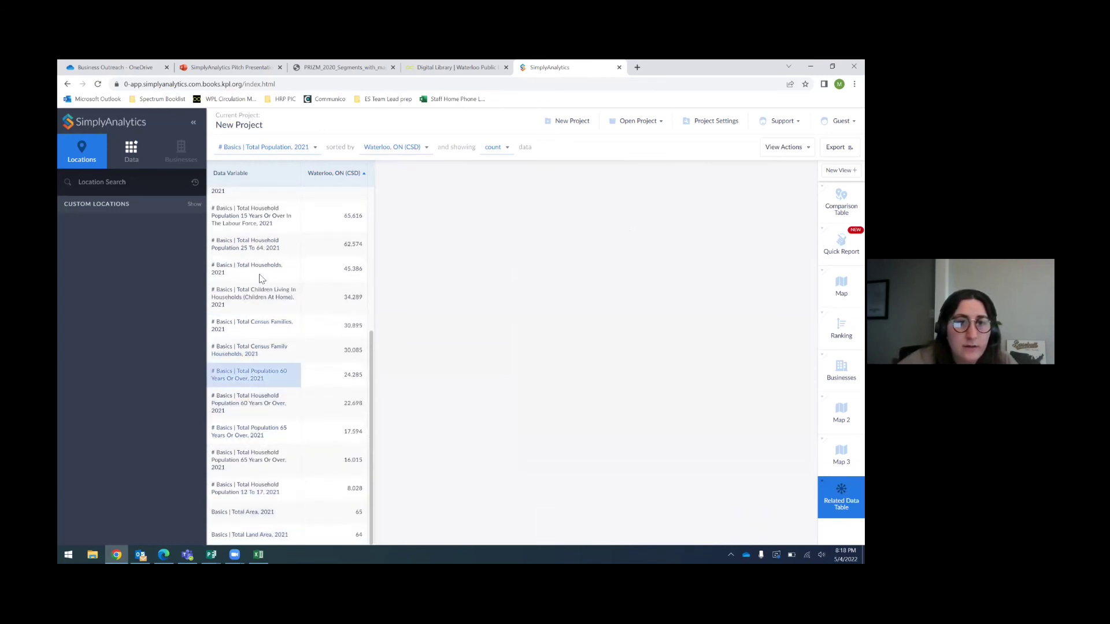
scroll(260, 289, up, 5)
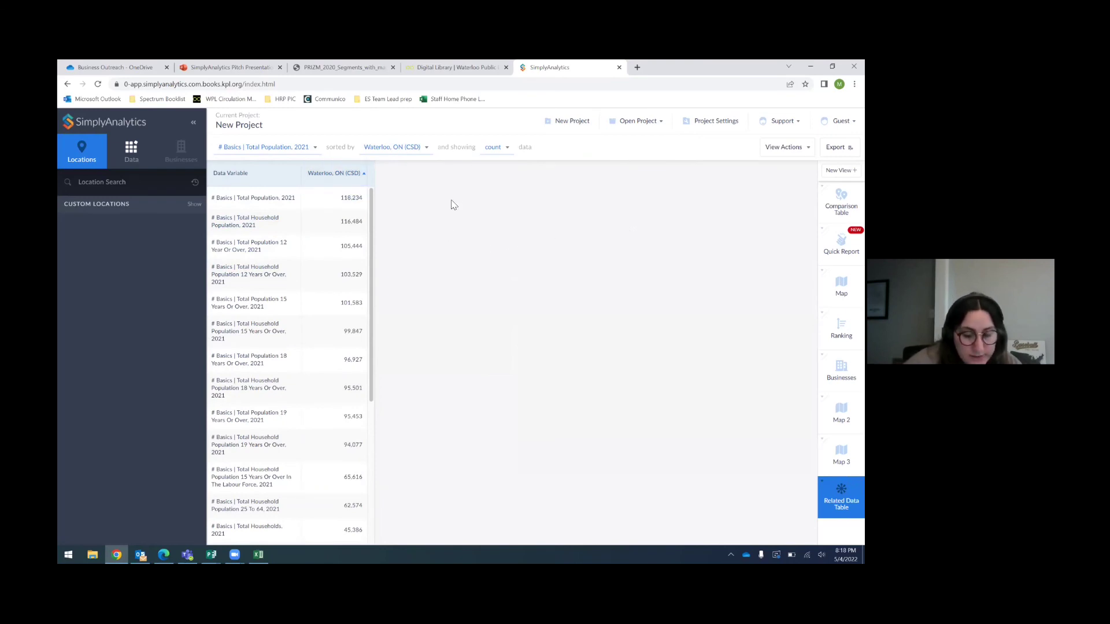
- Load PRIZM - ON Segments % Households variables into the table, led by First-Class Families at 10.99%
click(139, 149)
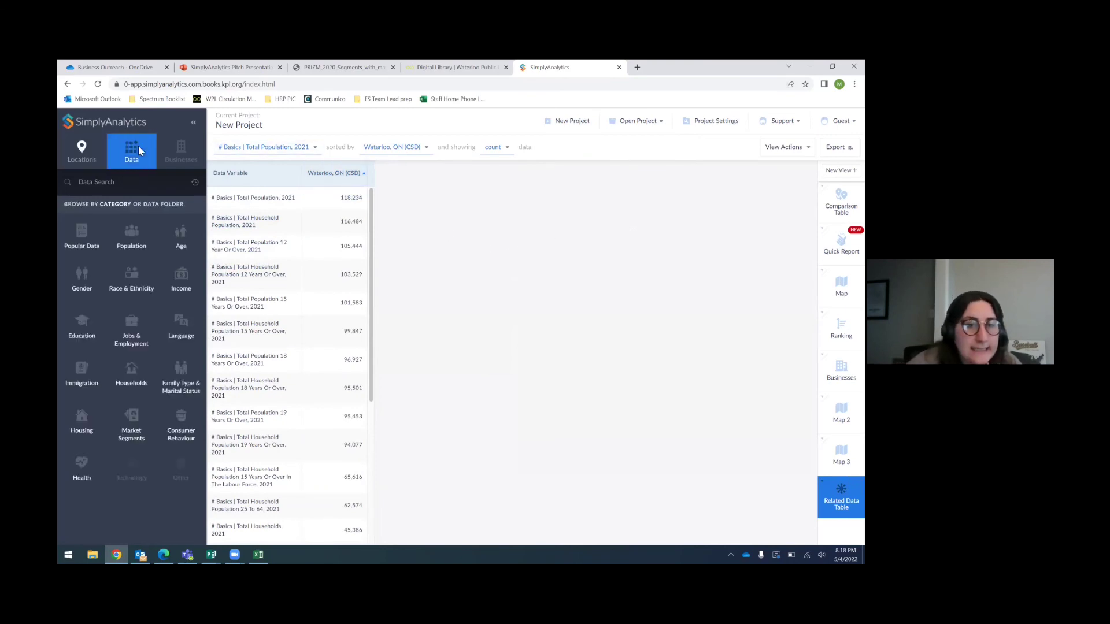
click(162, 207)
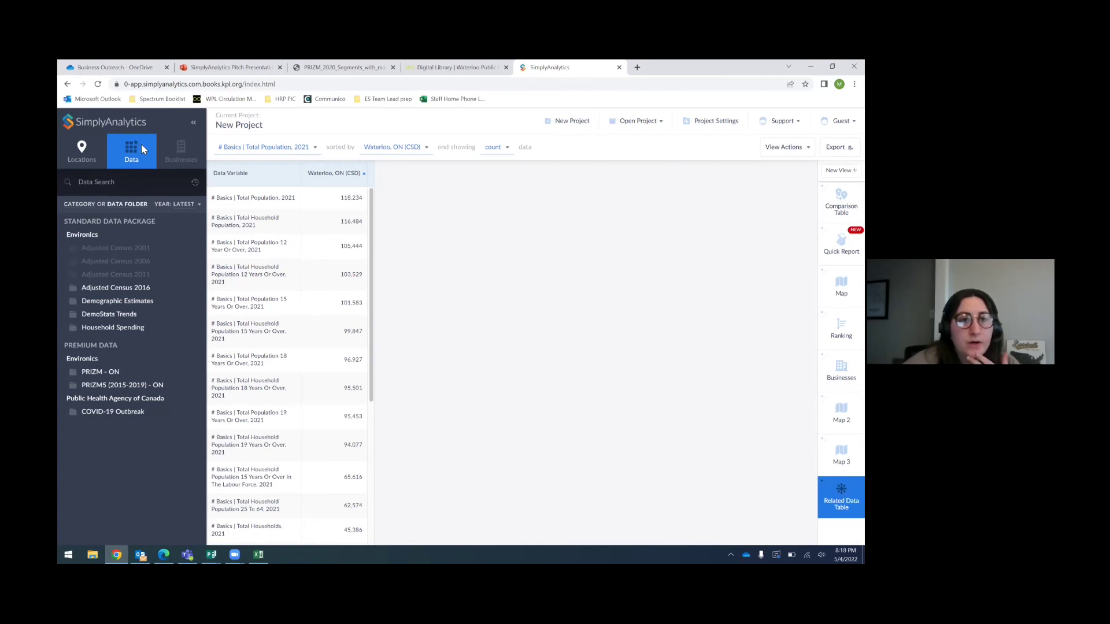
click(138, 183)
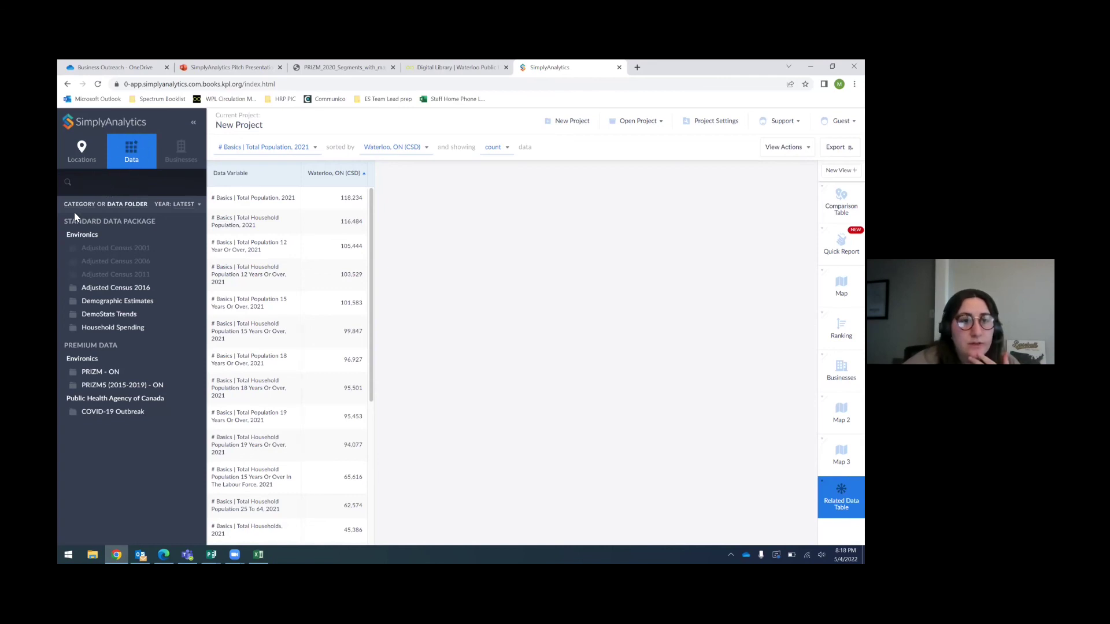
click(78, 207)
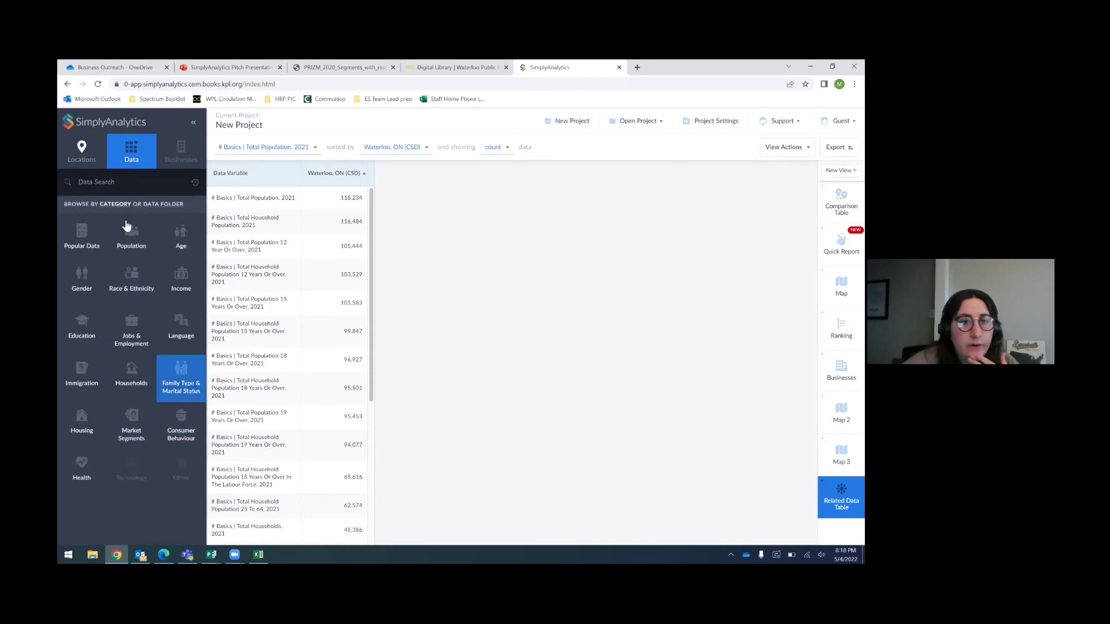
click(165, 204)
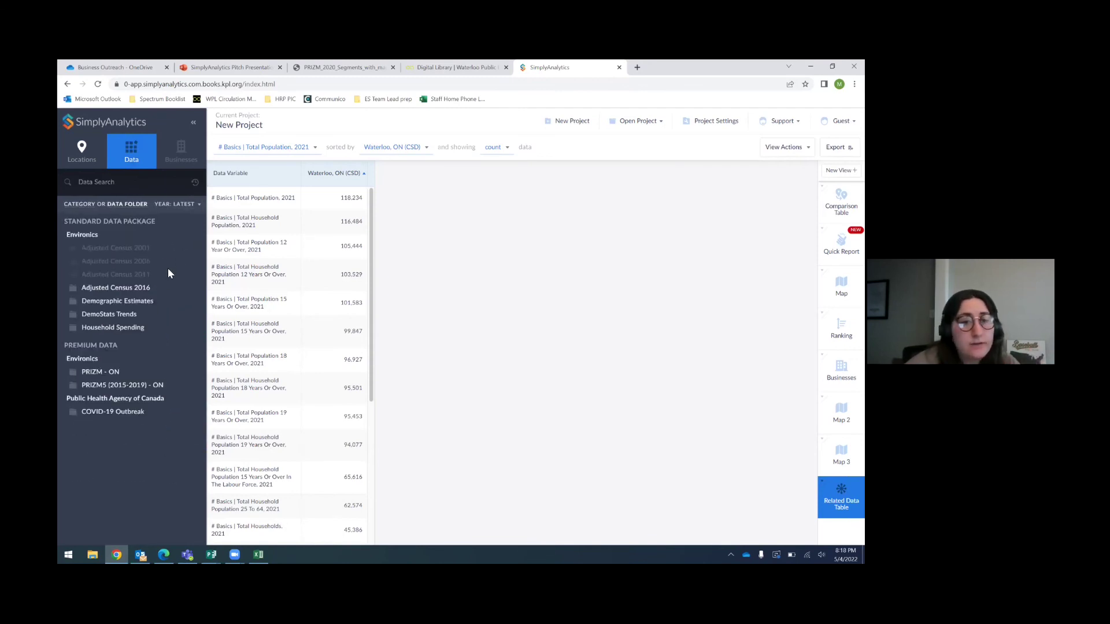
click(109, 373)
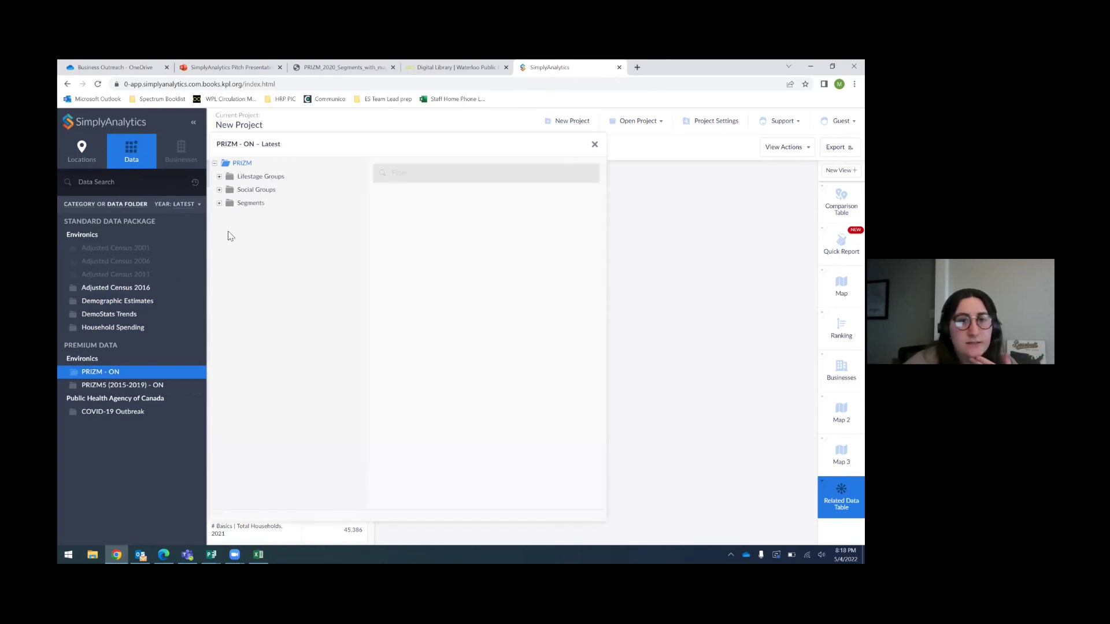
click(248, 207)
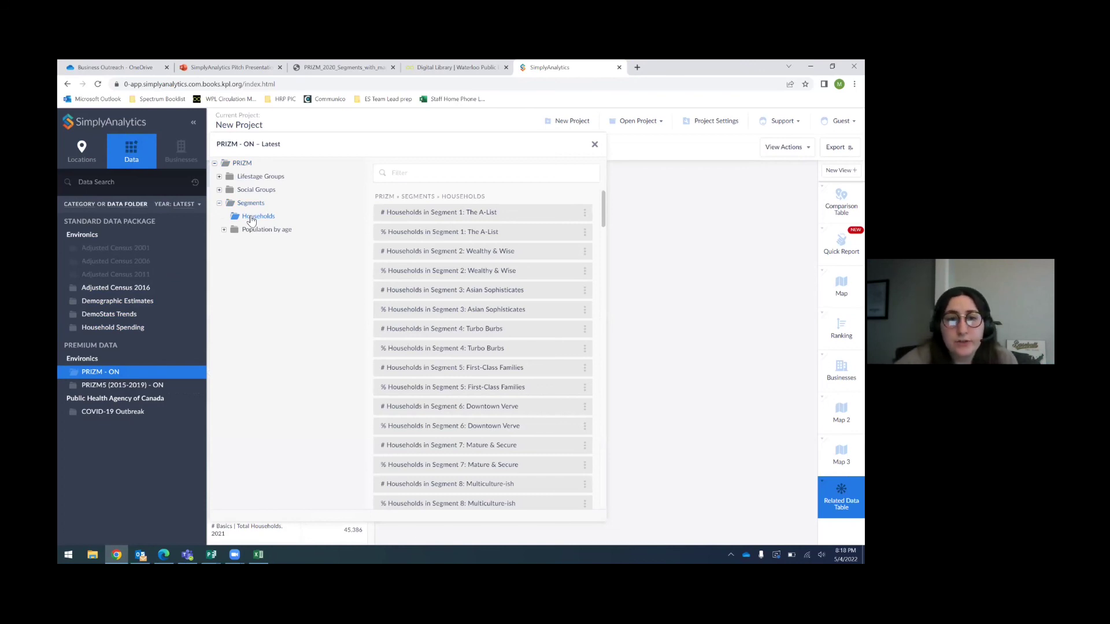
click(405, 234)
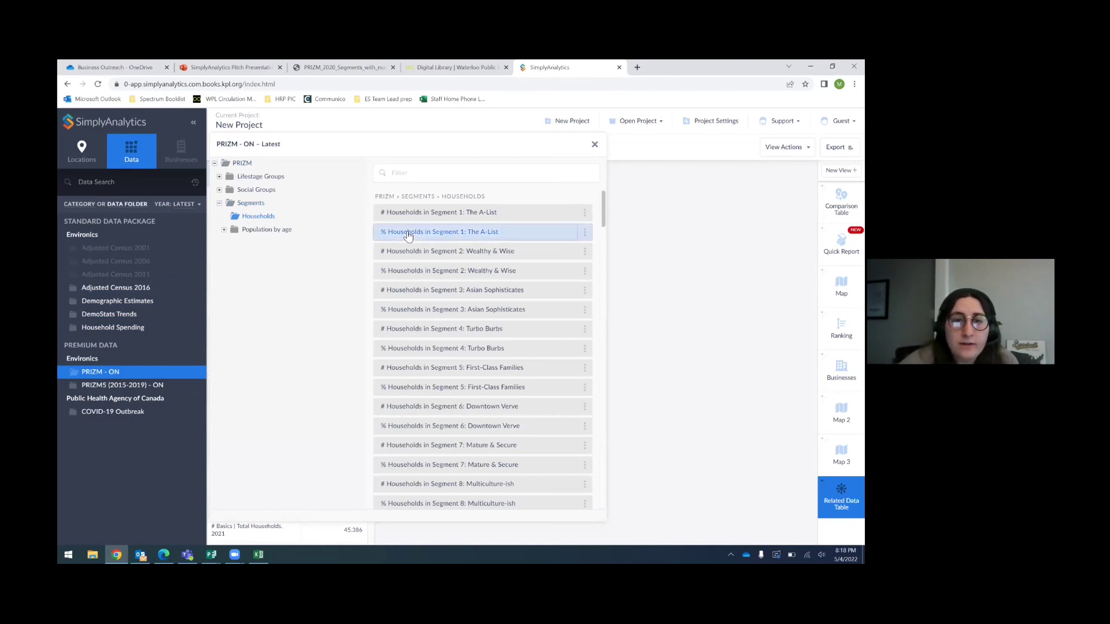
click(652, 265)
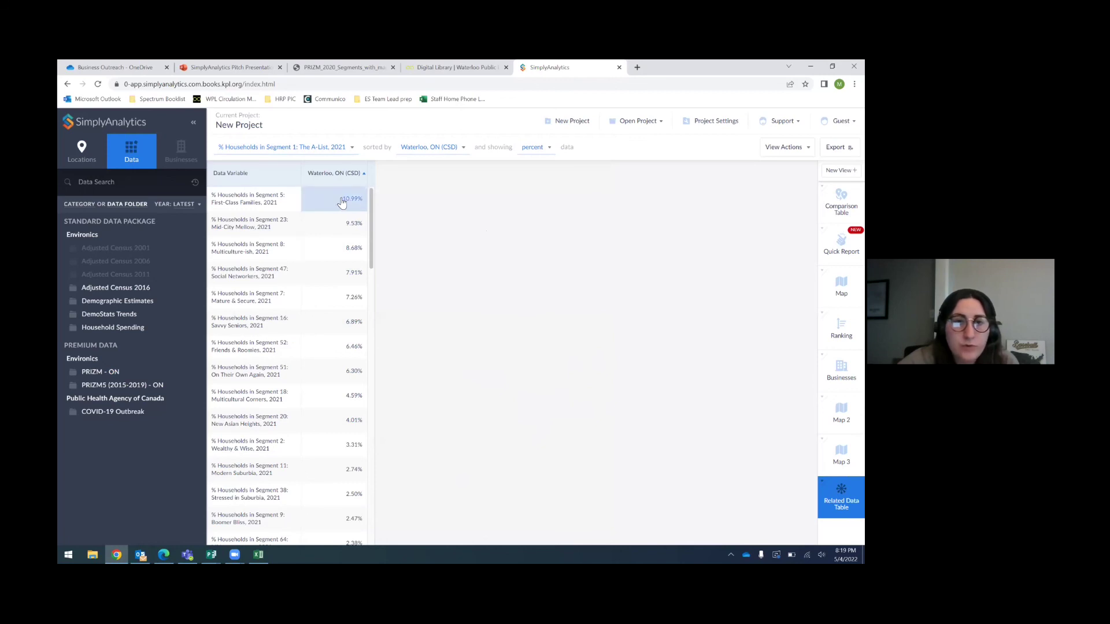
- Map the First-Class Families household share by dissemination areas, centred on Waterloo
click(341, 201)
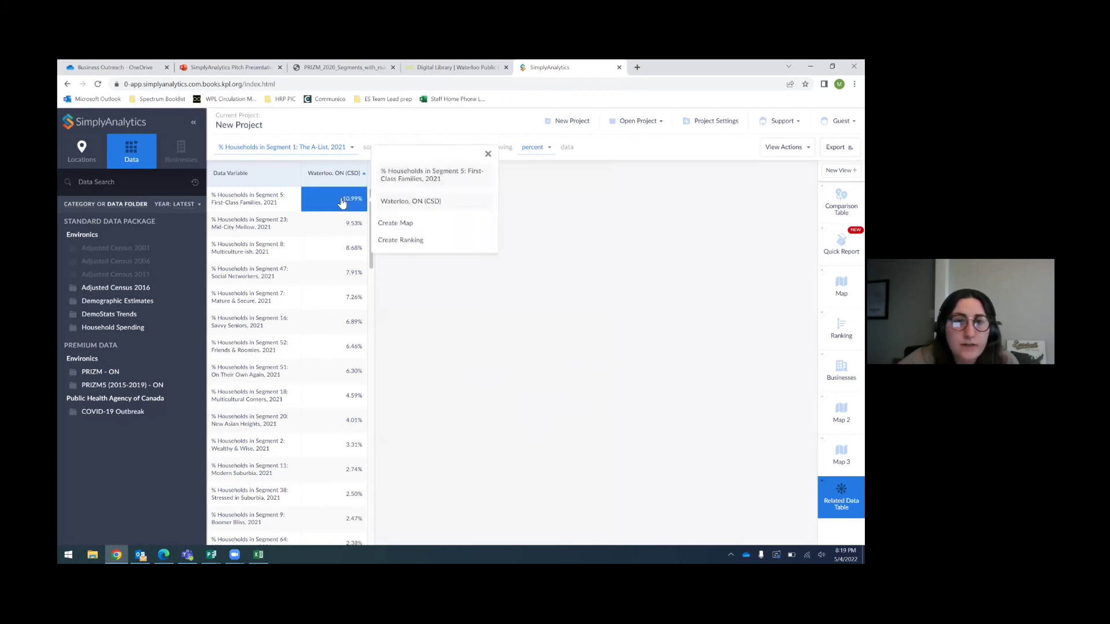
click(422, 231)
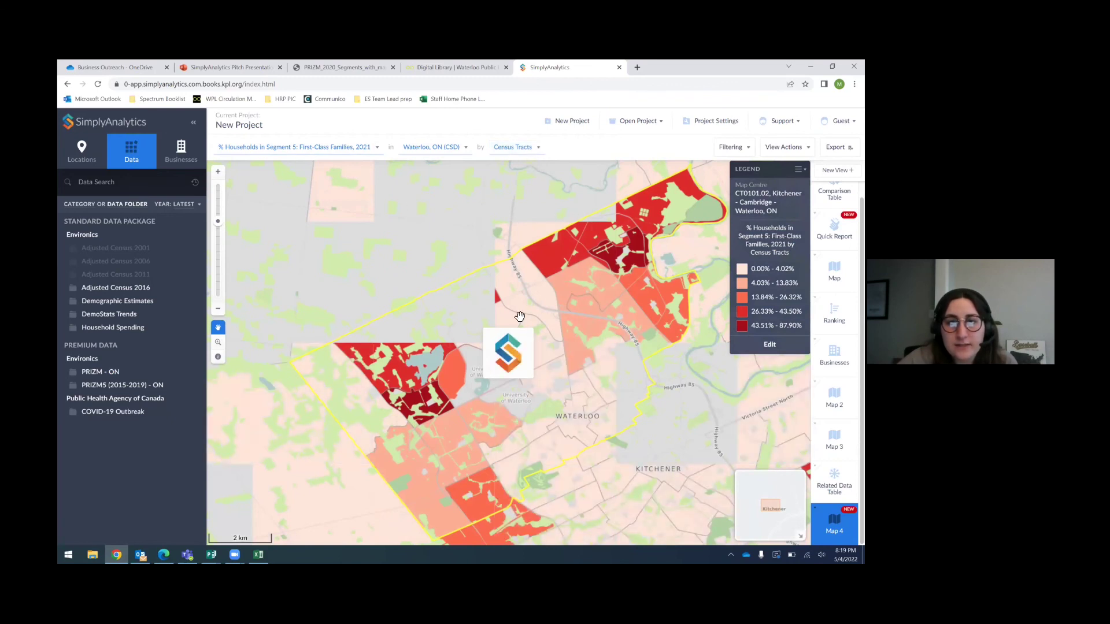
click(512, 148)
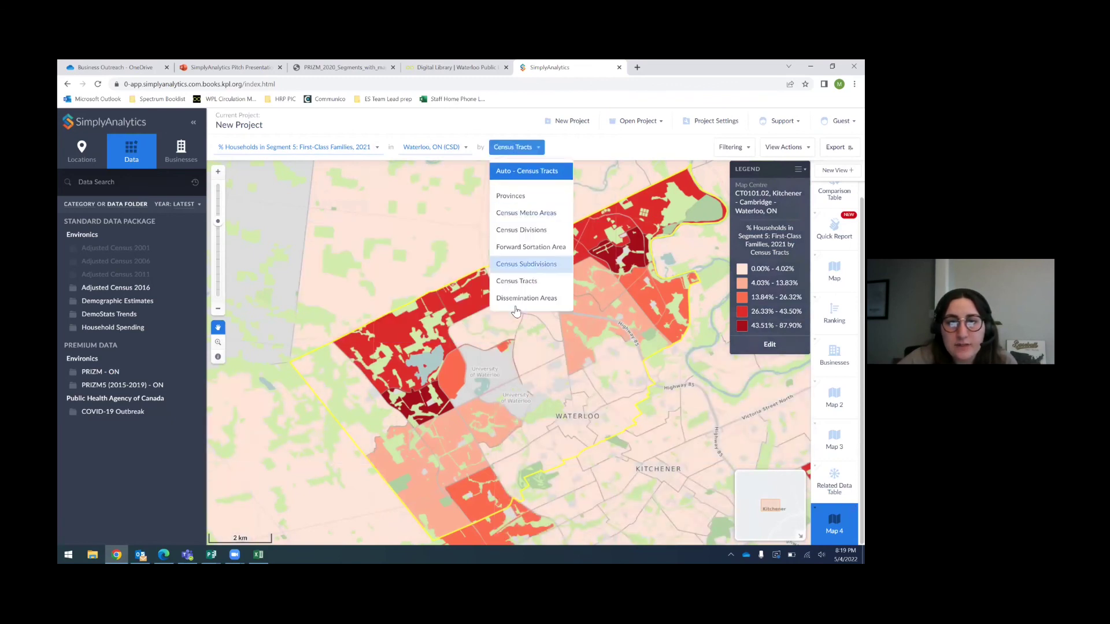
click(523, 298)
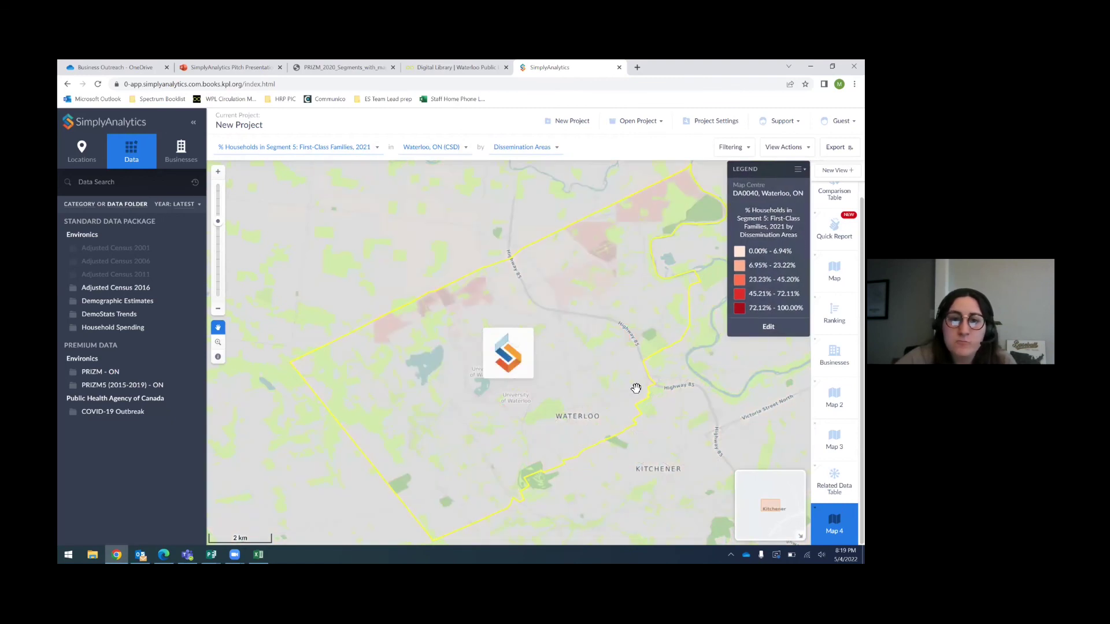
drag(554, 346, 475, 304)
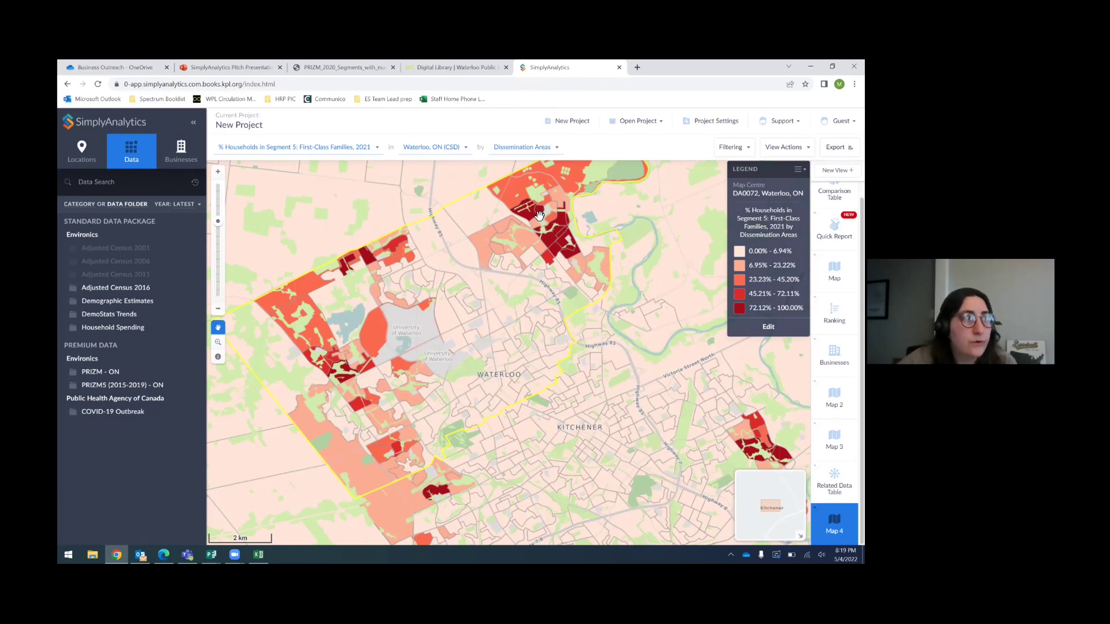
- Back in the Related Data Table, view the First-Class Families variable metadata
click(834, 482)
click(269, 203)
click(336, 213)
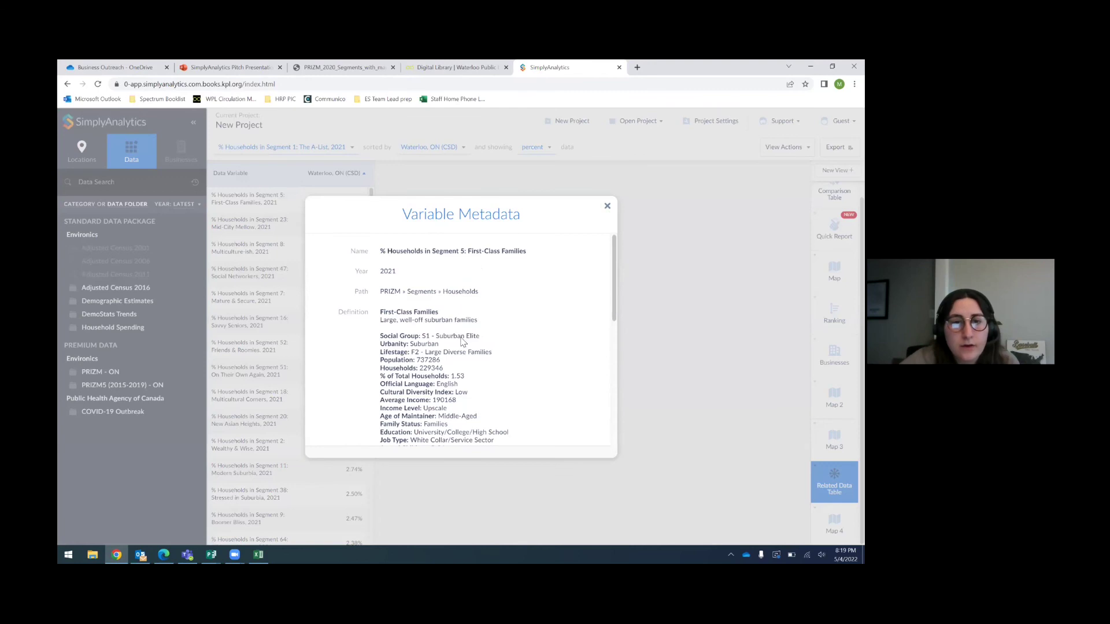
- Read the First-Class Families metadata and segment profile sheet, then close both
scroll(462, 342, down, 3)
scroll(475, 369, down, 2)
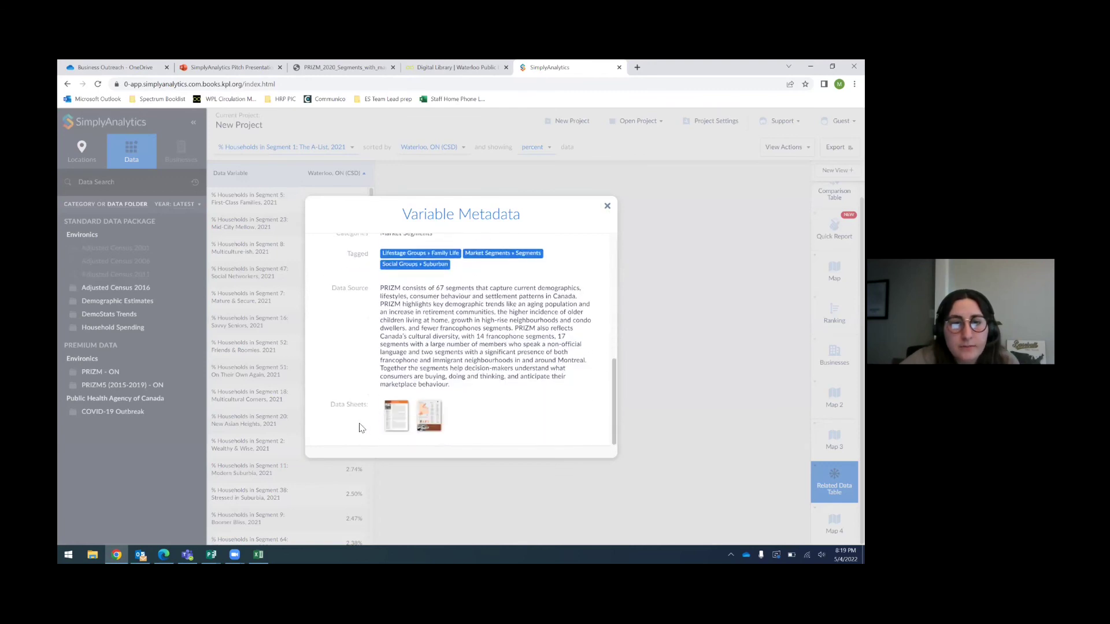
click(401, 412)
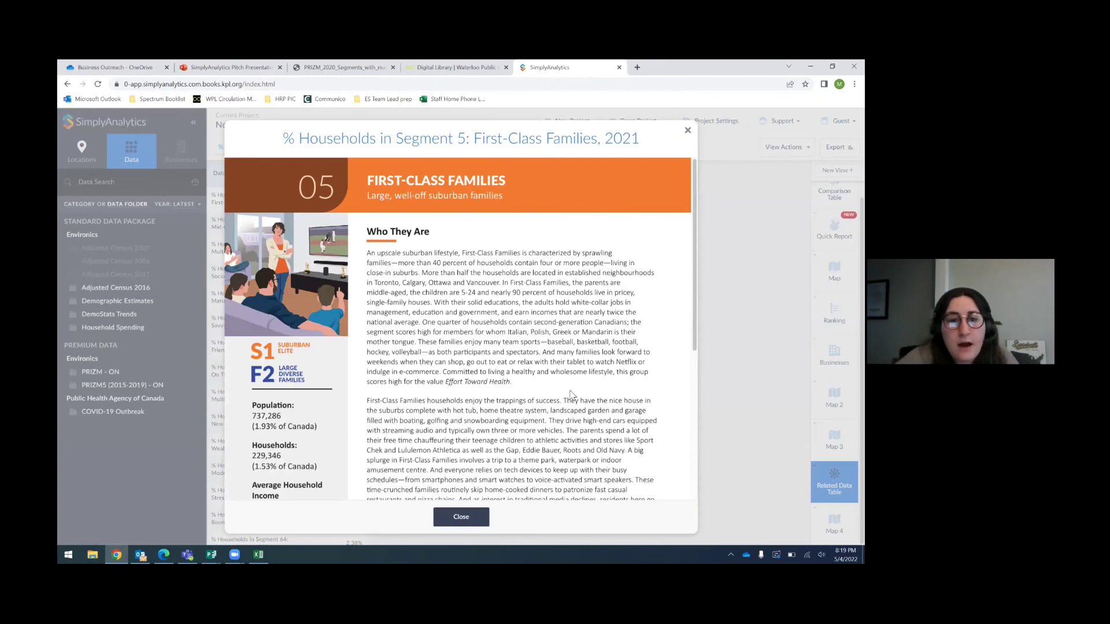
scroll(571, 312, down, 1)
scroll(578, 336, down, 2)
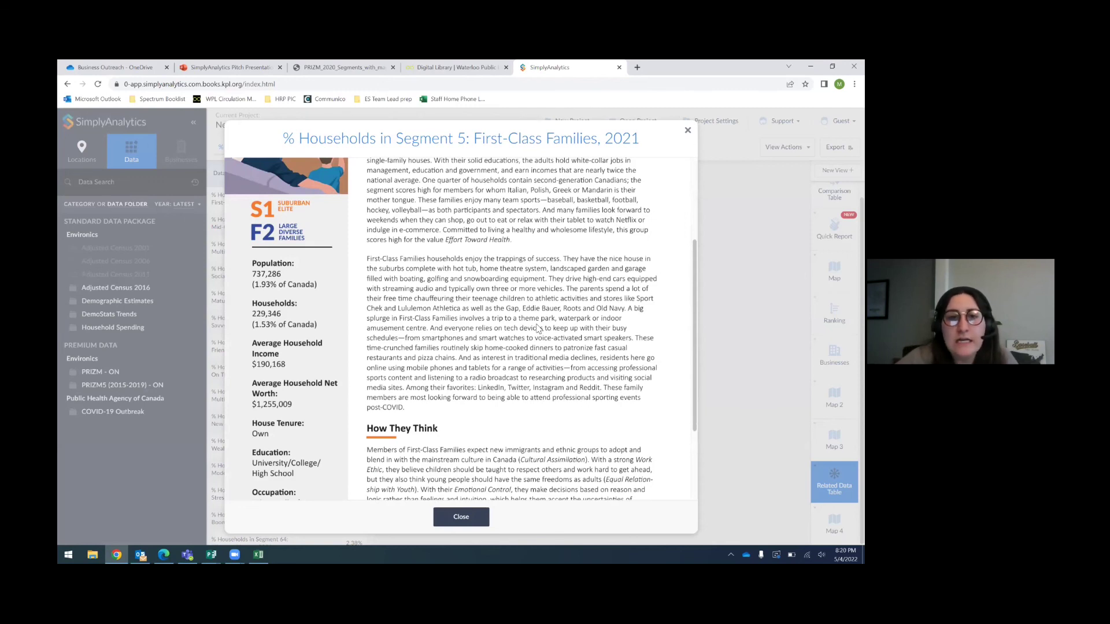
scroll(573, 326, up, 2)
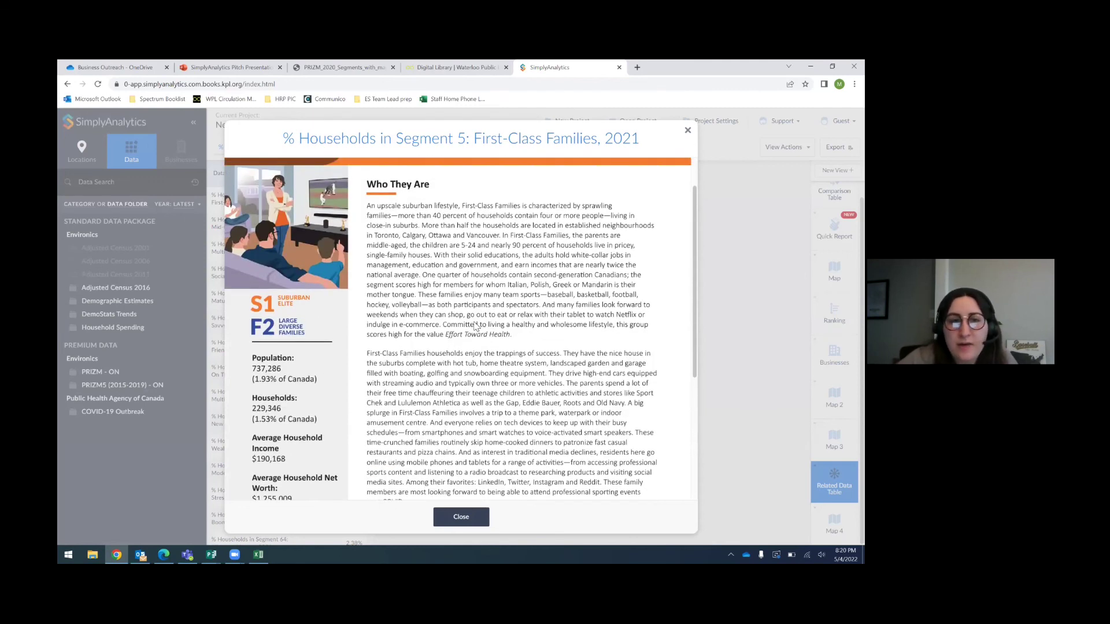
click(688, 132)
click(356, 180)
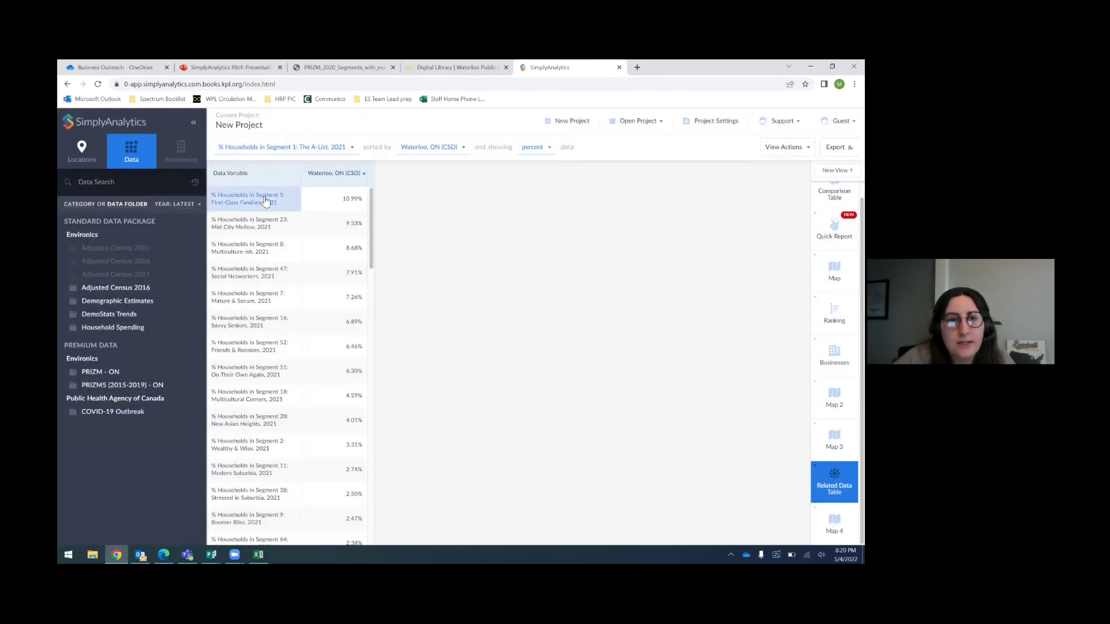
- Create Map 5 of the First-Class Families 10.99% share by dissemination areas
click(329, 204)
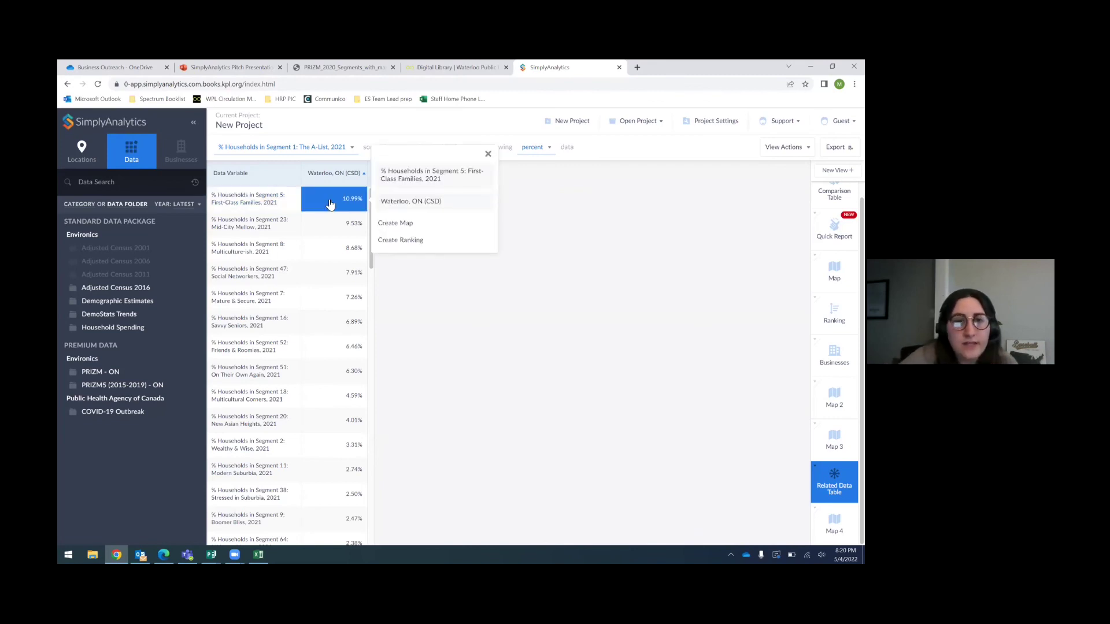
click(395, 223)
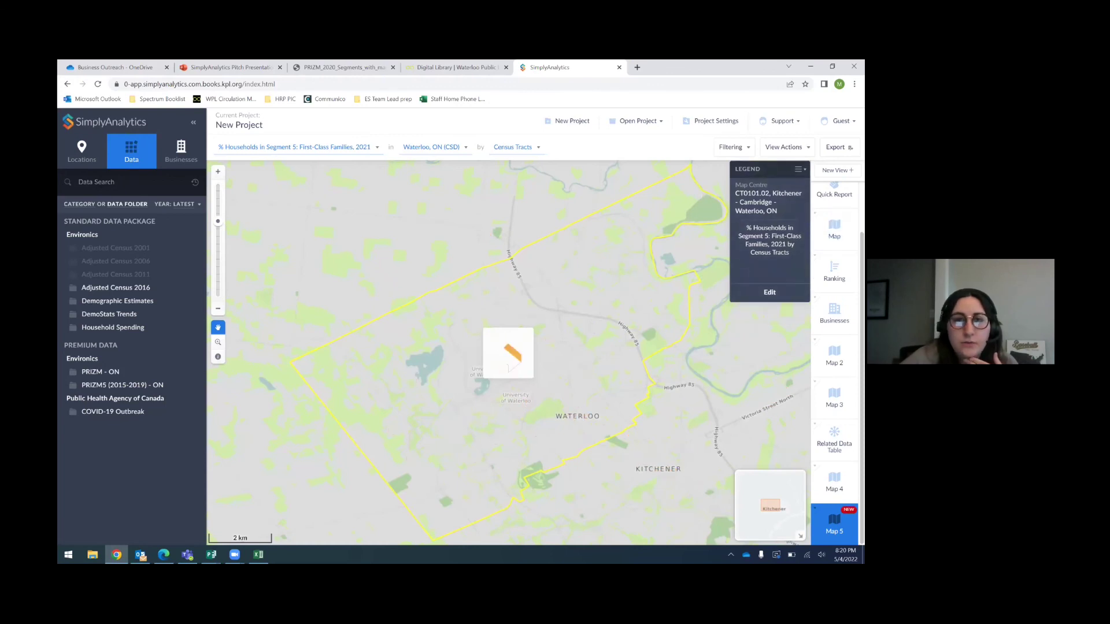
click(514, 147)
click(523, 299)
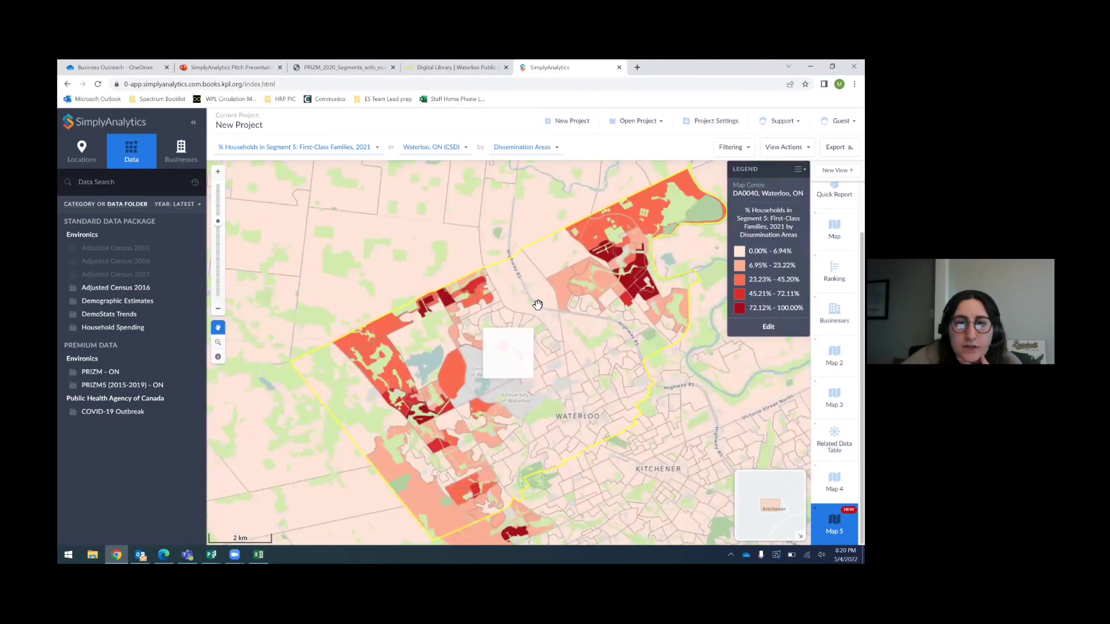